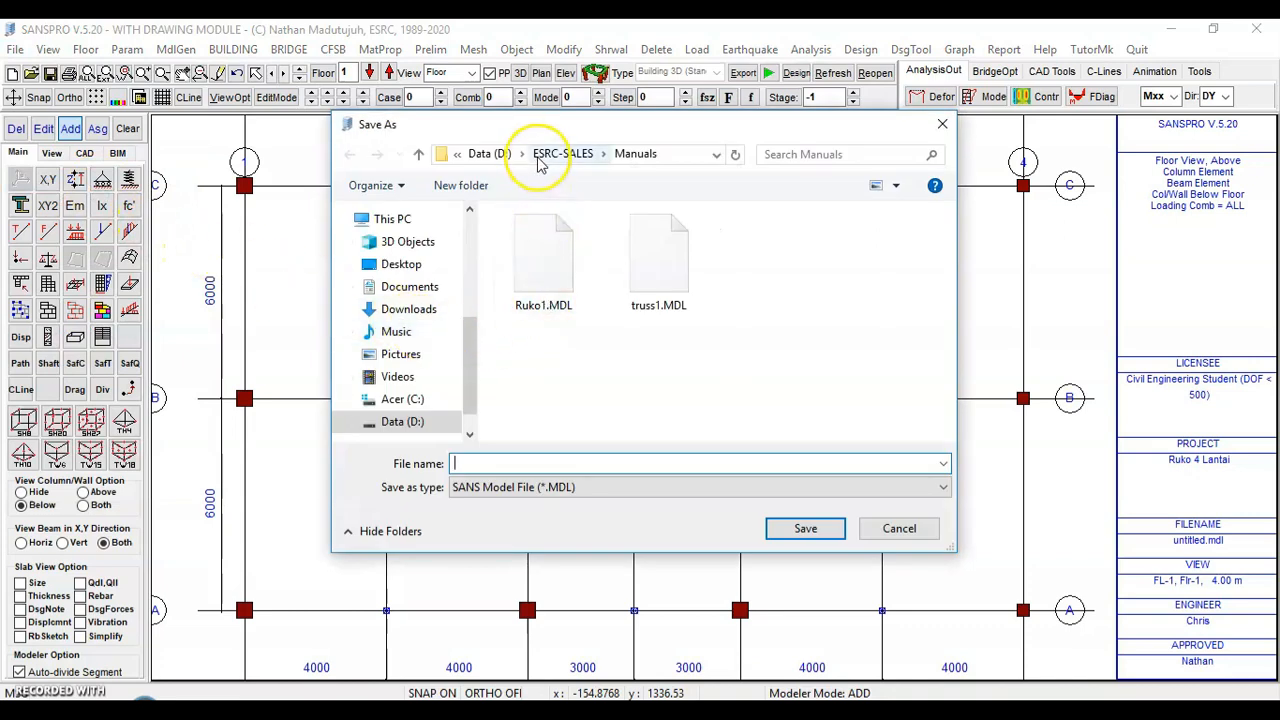
Save the model as Ruko1.MDL in the Manuals folder, overwriting the existing file
{"action": "left_click", "coordinate": [545, 288]}
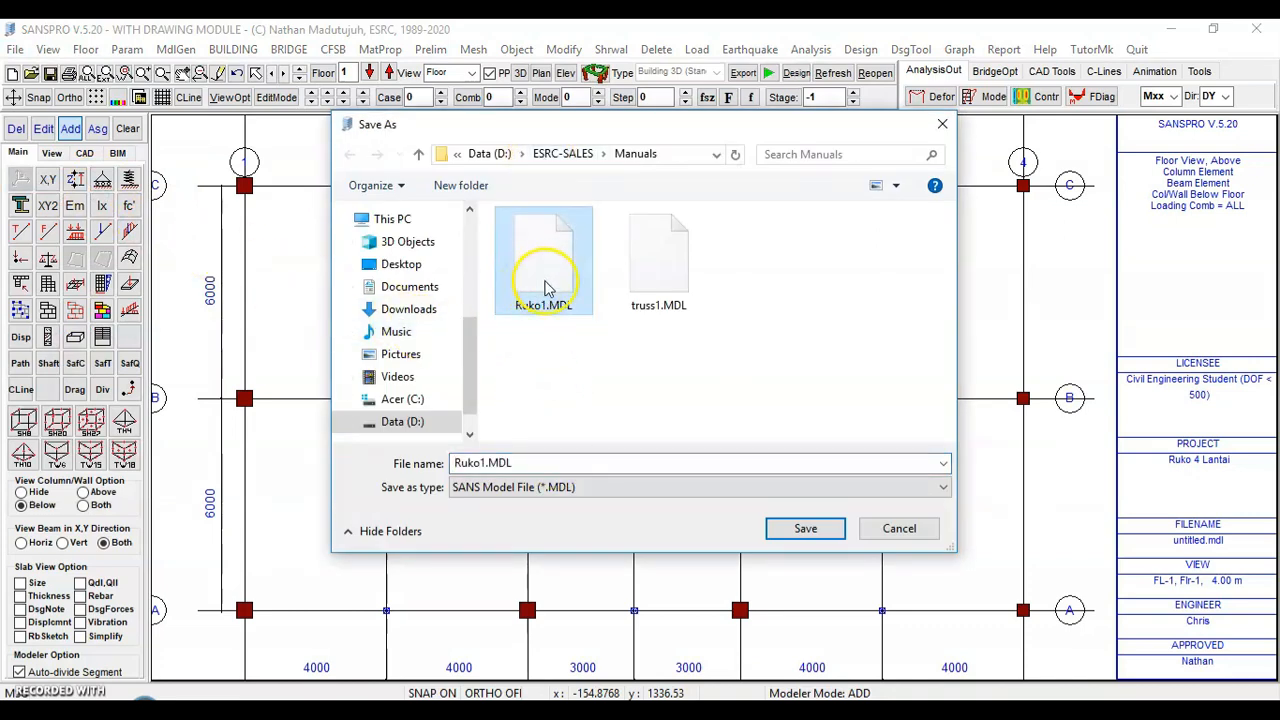
{"action": "left_click", "coordinate": [806, 530]}
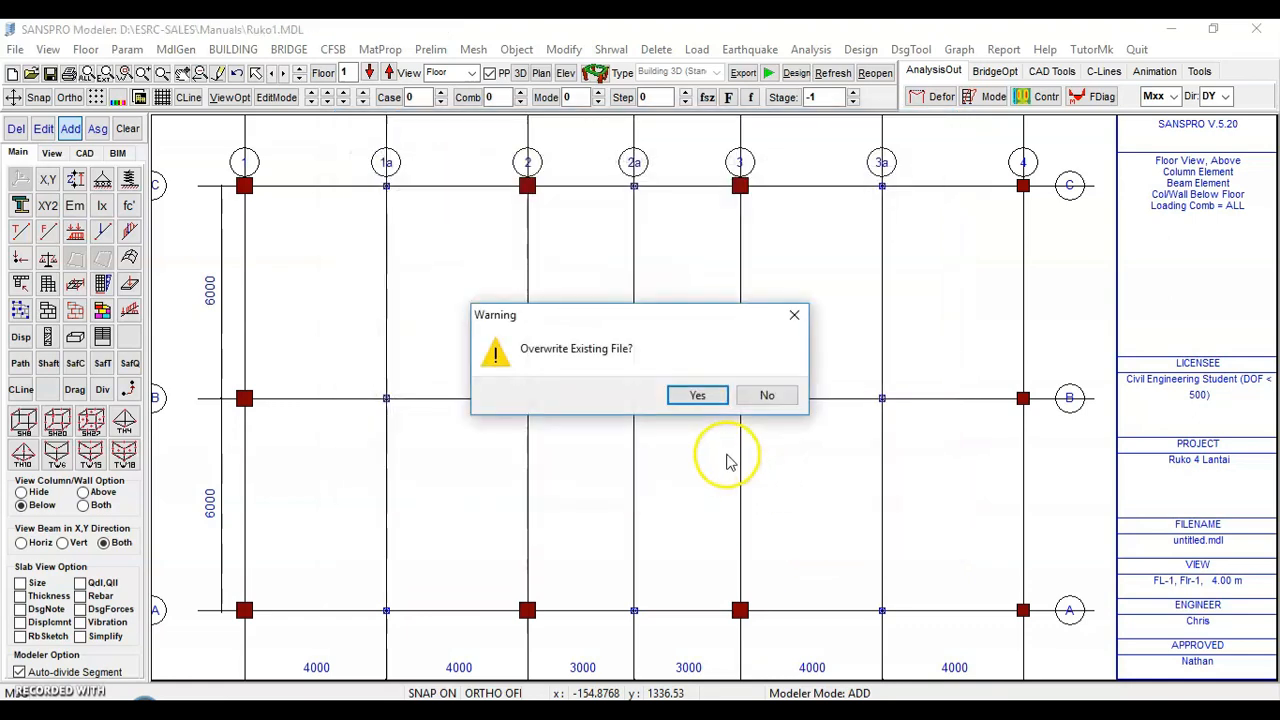
{"action": "left_click", "coordinate": [698, 396]}
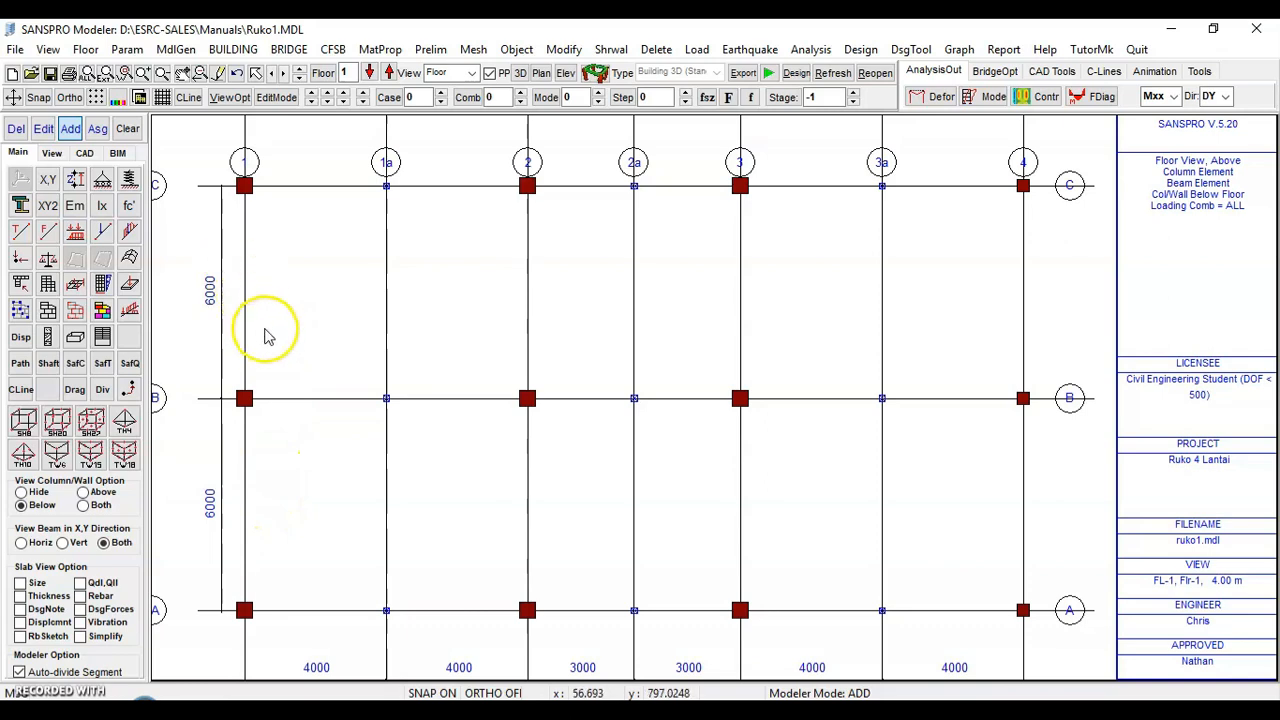
Start adding beam elements and draw a beam along axis A from grid 1 to grid 2
{"action": "left_click", "coordinate": [15, 49]}
{"action": "left_click", "coordinate": [50, 181]}
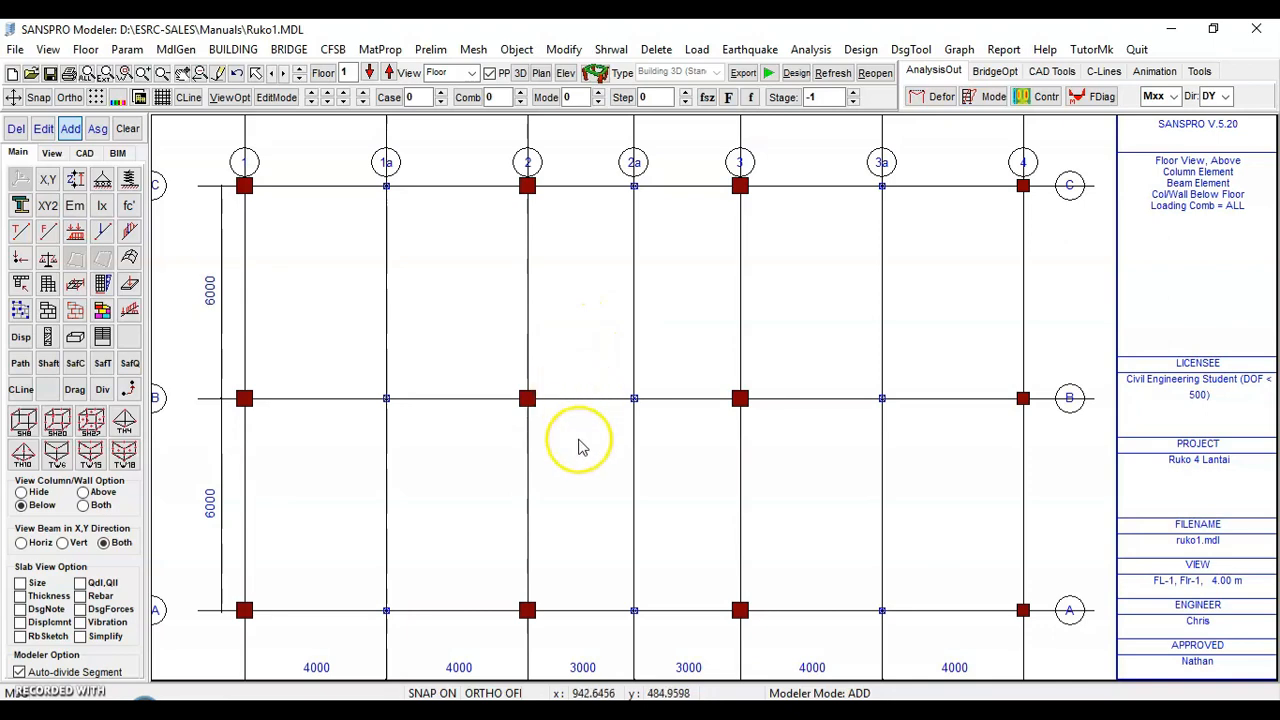
{"action": "left_click", "coordinate": [233, 49]}
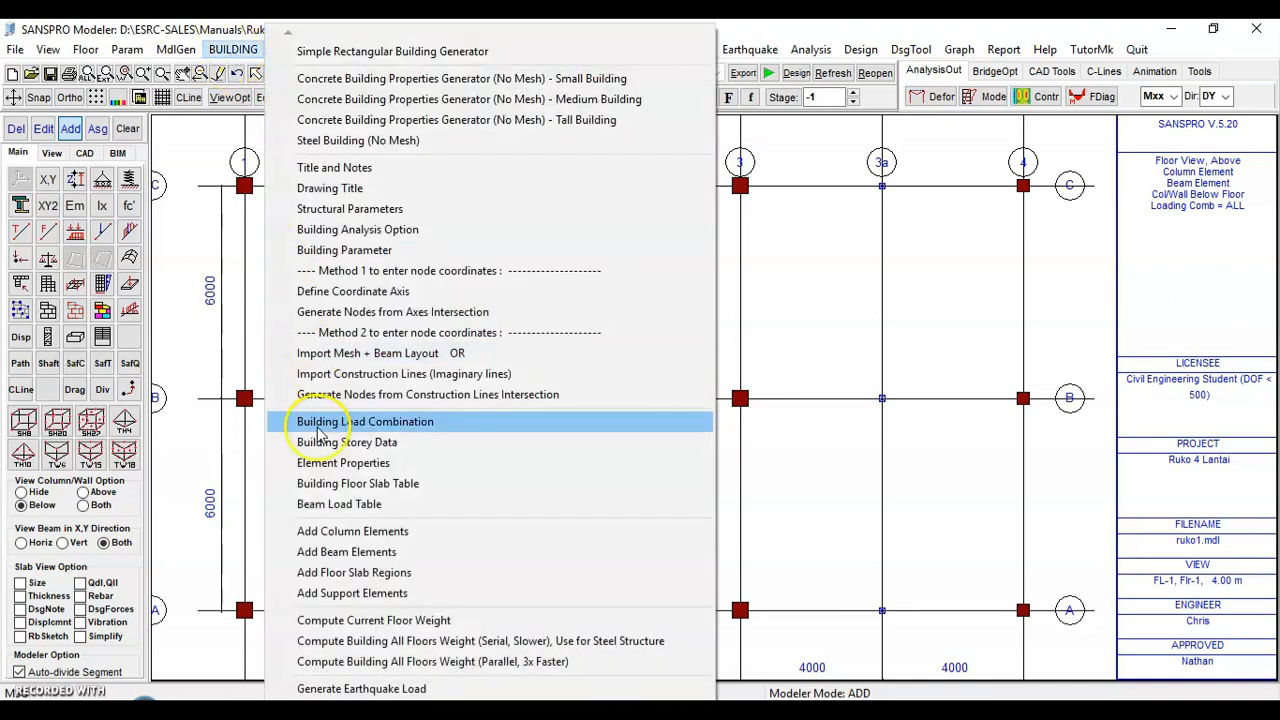
{"action": "left_click", "coordinate": [347, 552]}
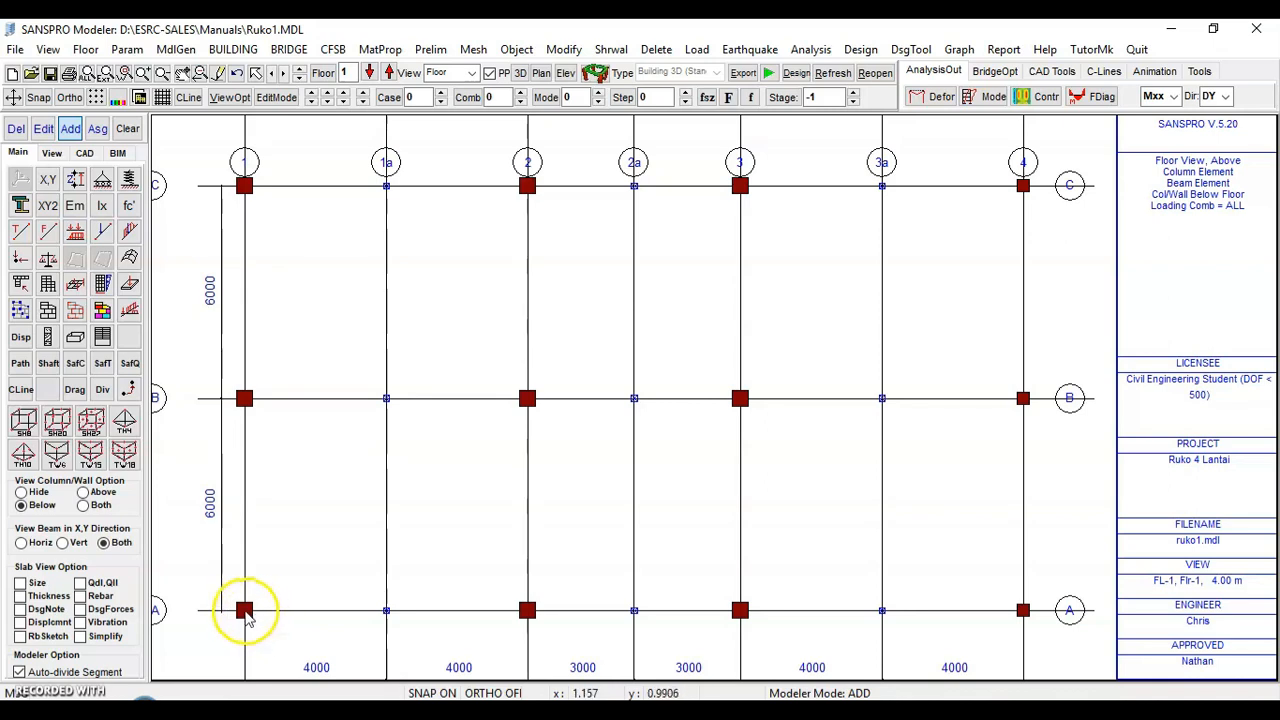
{"action": "left_click", "coordinate": [245, 611]}
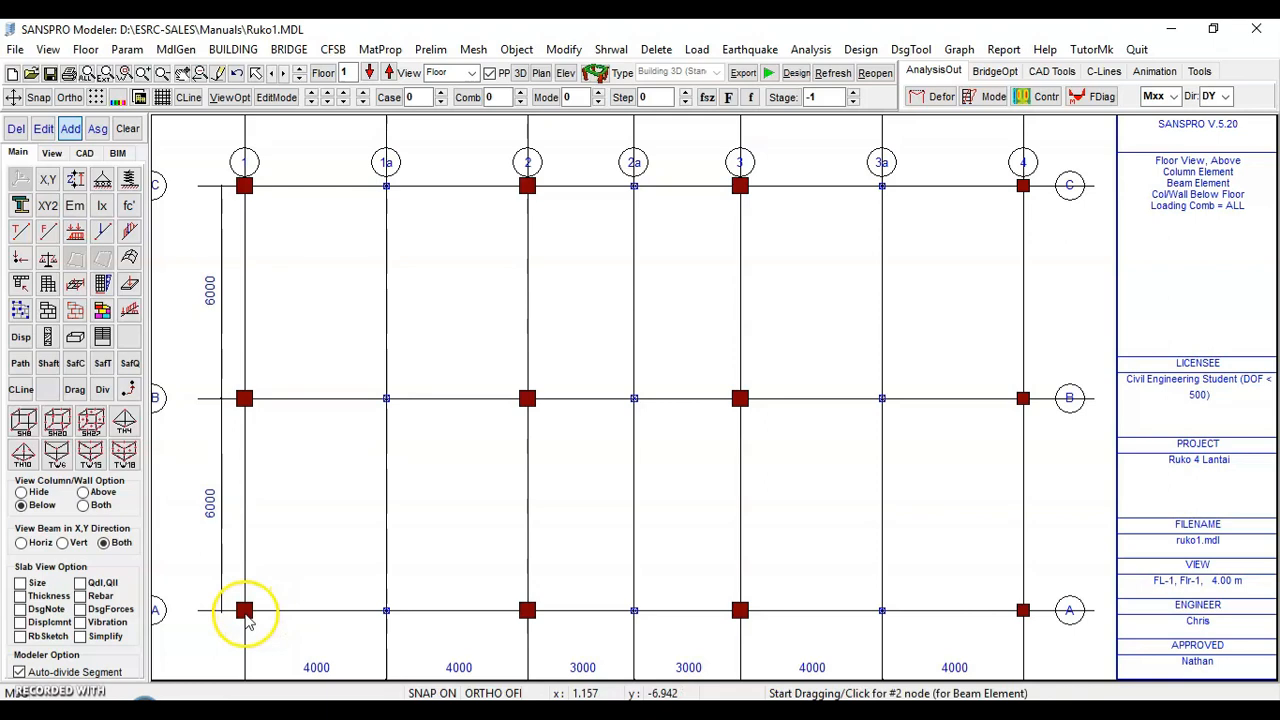
{"action": "left_click", "coordinate": [528, 611]}
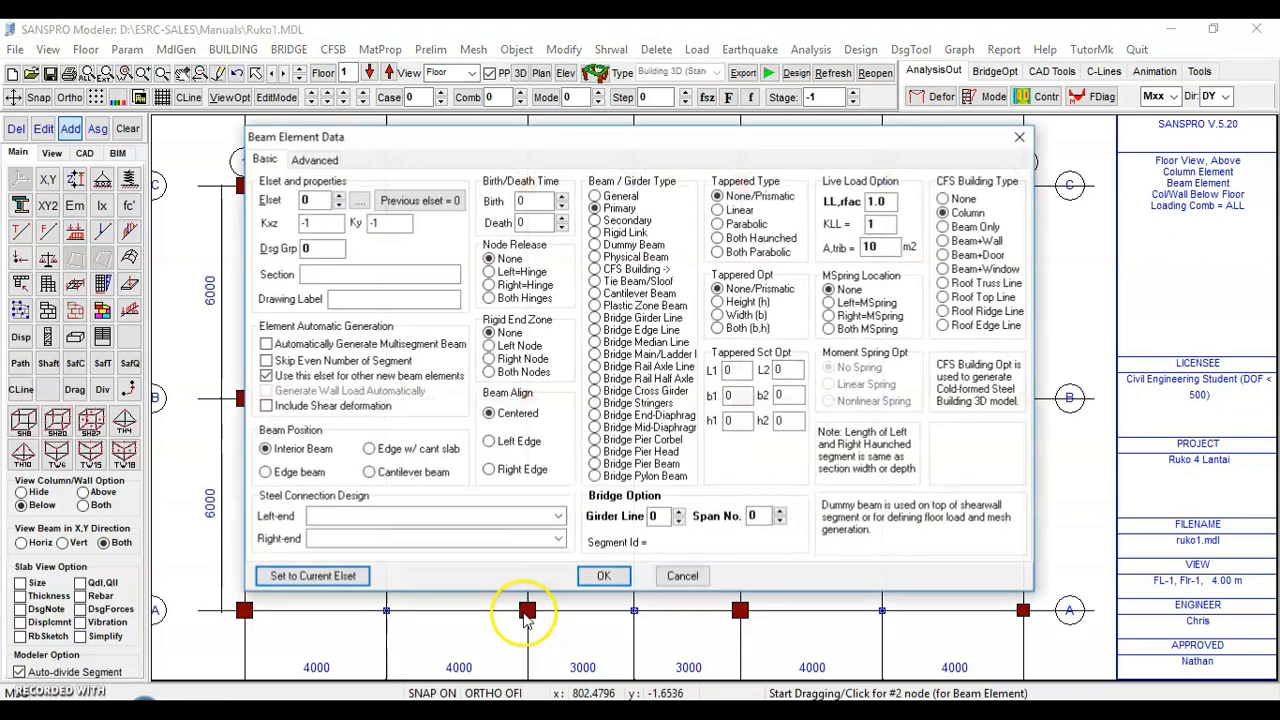
Assign element set 20 (B30/60) to the beam and let it divide automatically at intermediate nodes
{"action": "left_click", "coordinate": [360, 202]}
{"action": "scroll", "coordinate": [910, 307], "scroll_direction": "up", "scroll_amount": 8}
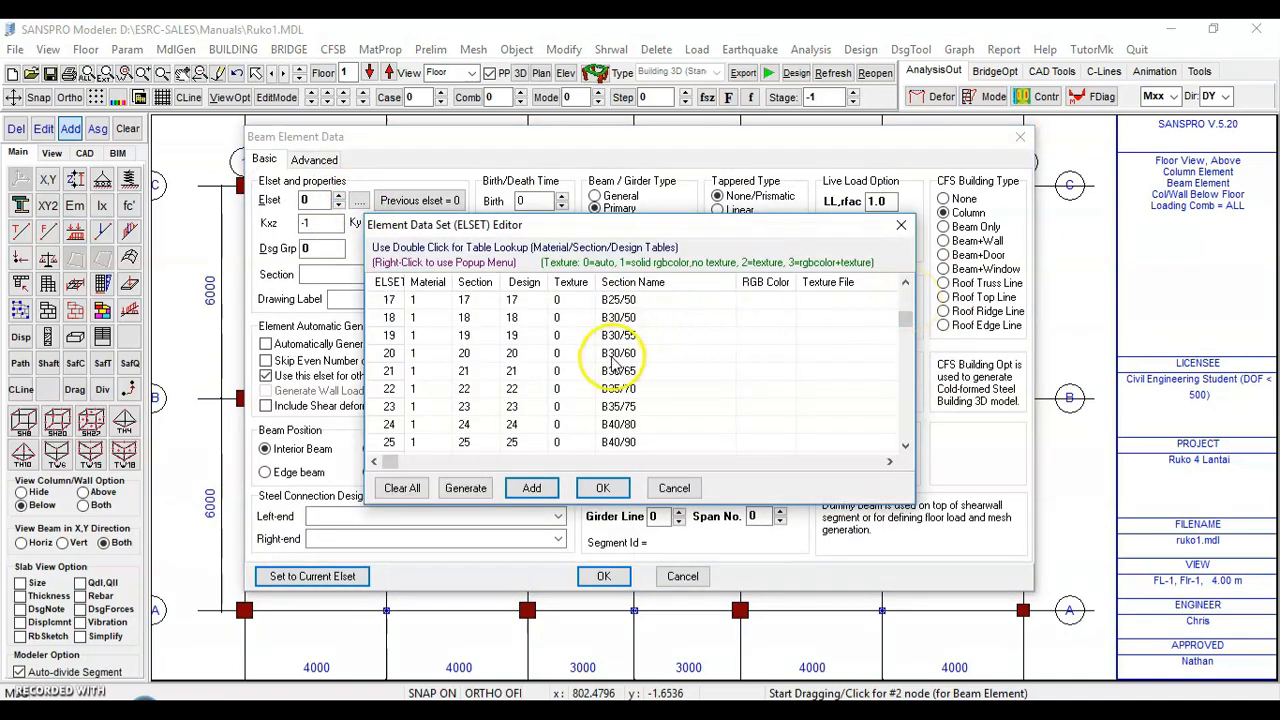
{"action": "left_click", "coordinate": [597, 358]}
{"action": "left_click", "coordinate": [601, 492]}
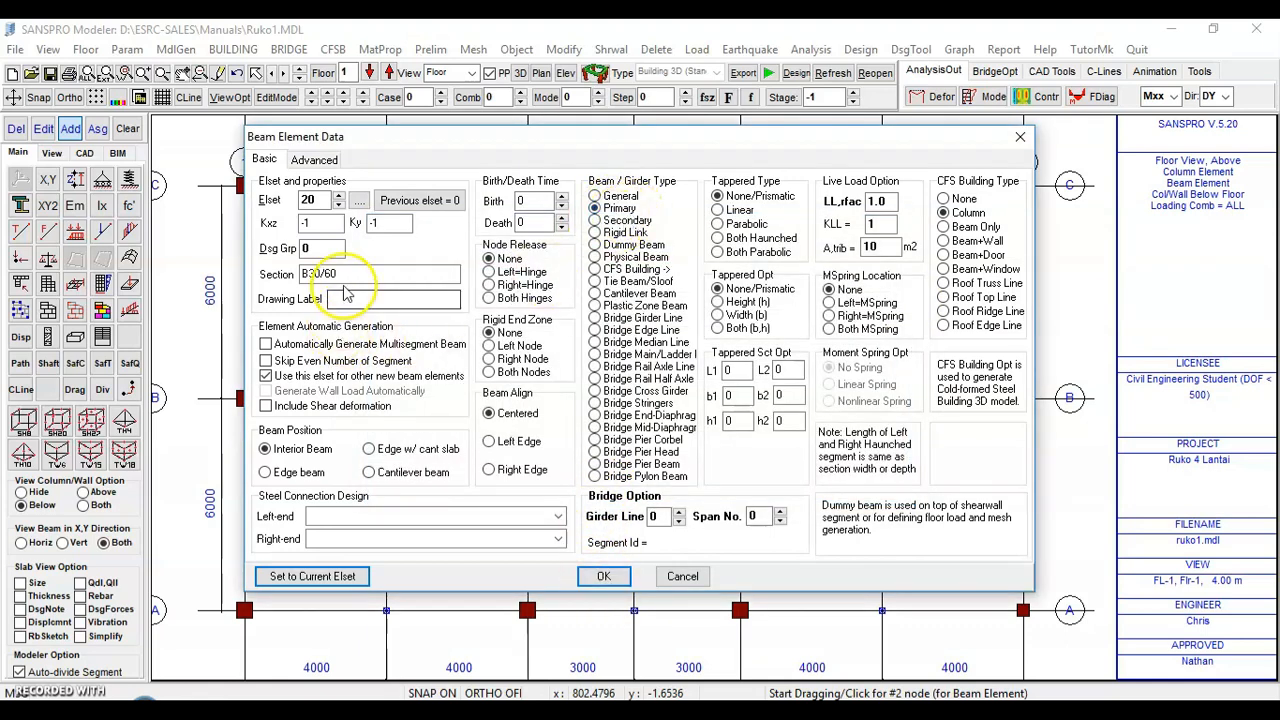
{"action": "left_click", "coordinate": [603, 578]}
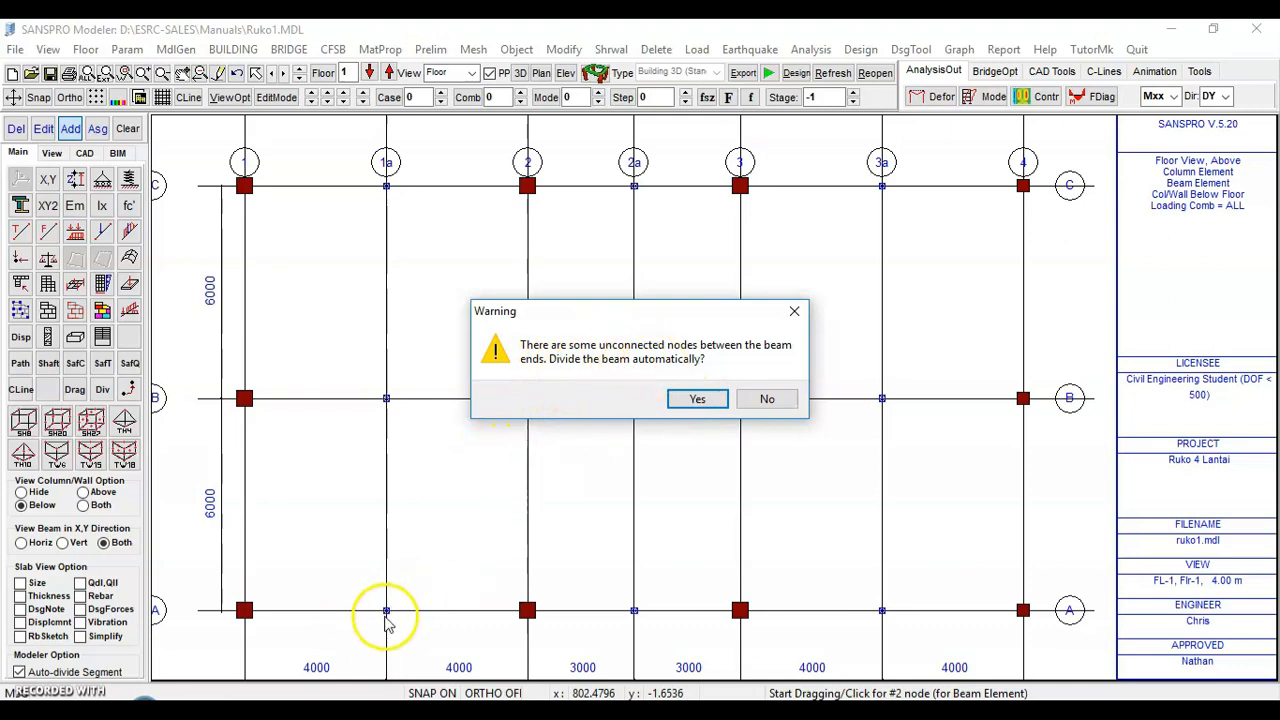
{"action": "left_click", "coordinate": [697, 399]}
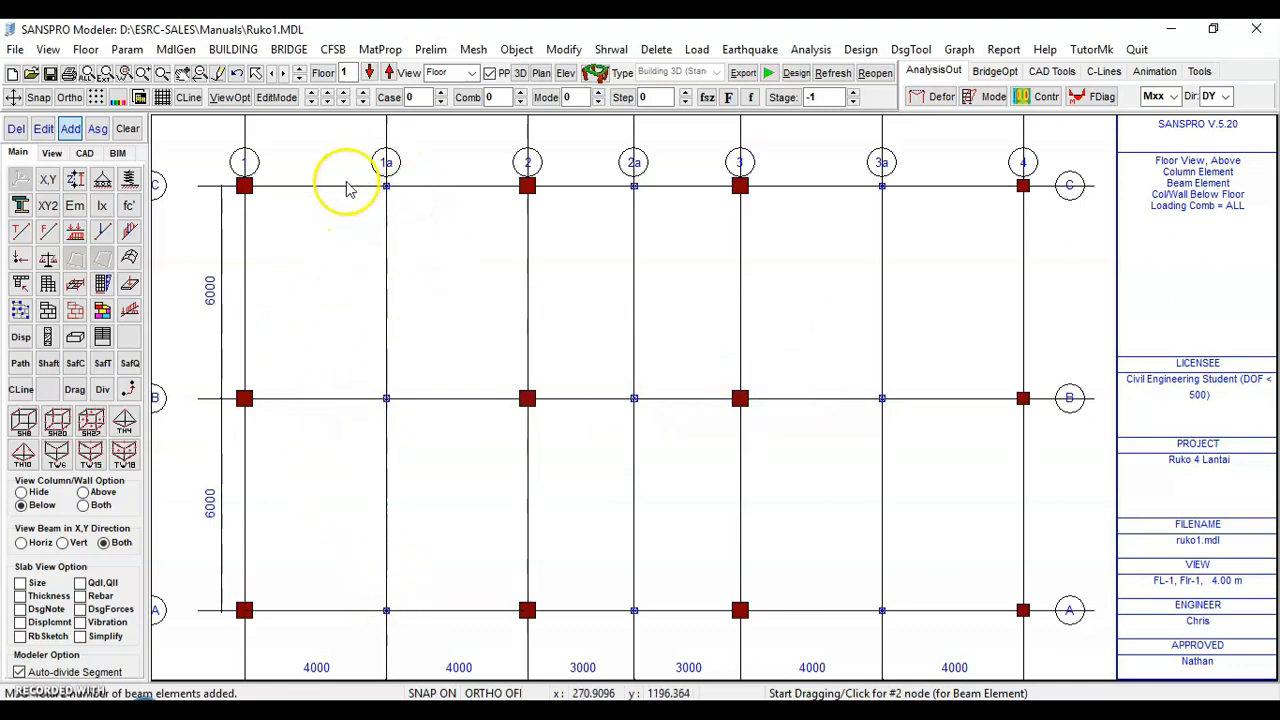
Turn on the element width display for beams and walls
{"action": "left_click", "coordinate": [52, 155]}
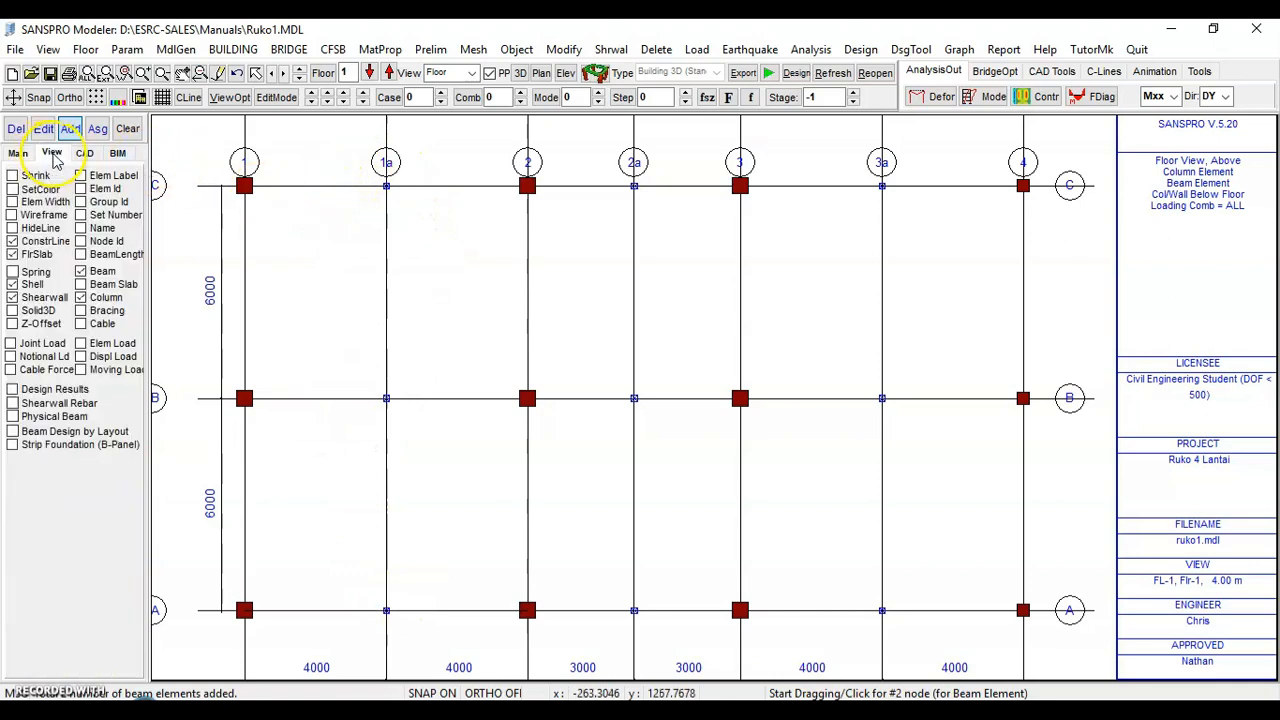
{"action": "left_click", "coordinate": [38, 203]}
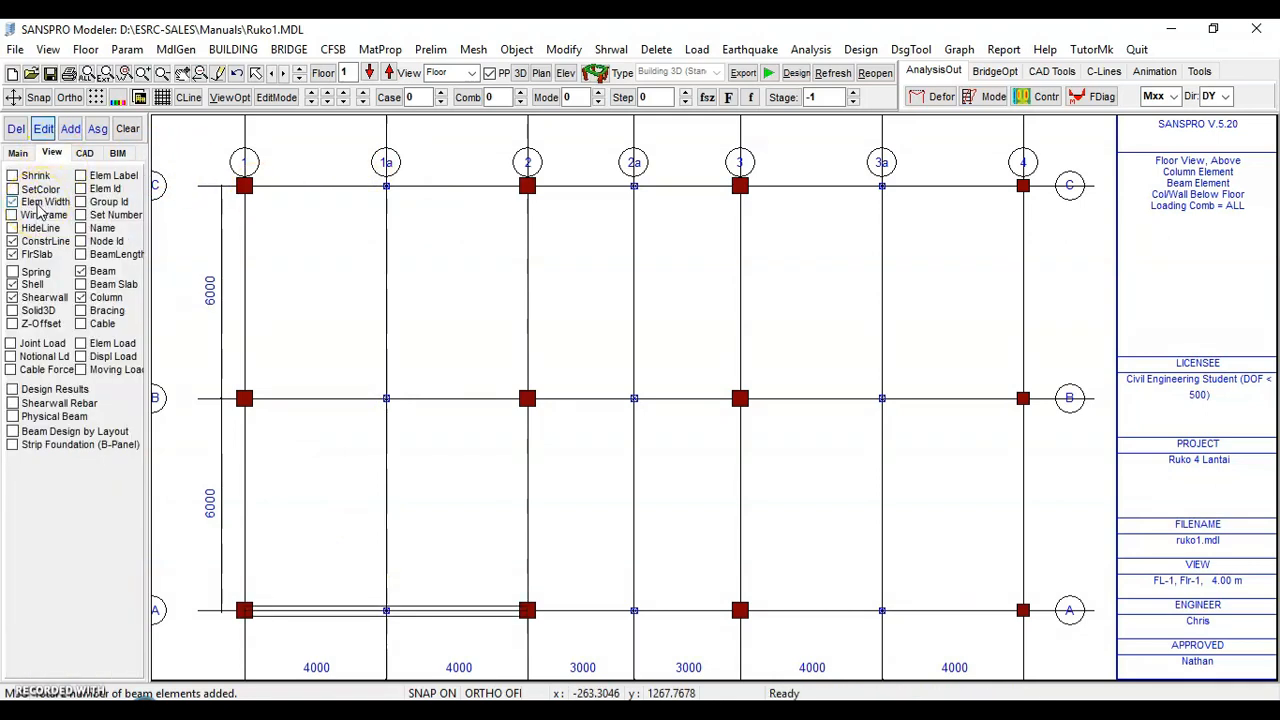
{"action": "left_click", "coordinate": [20, 154]}
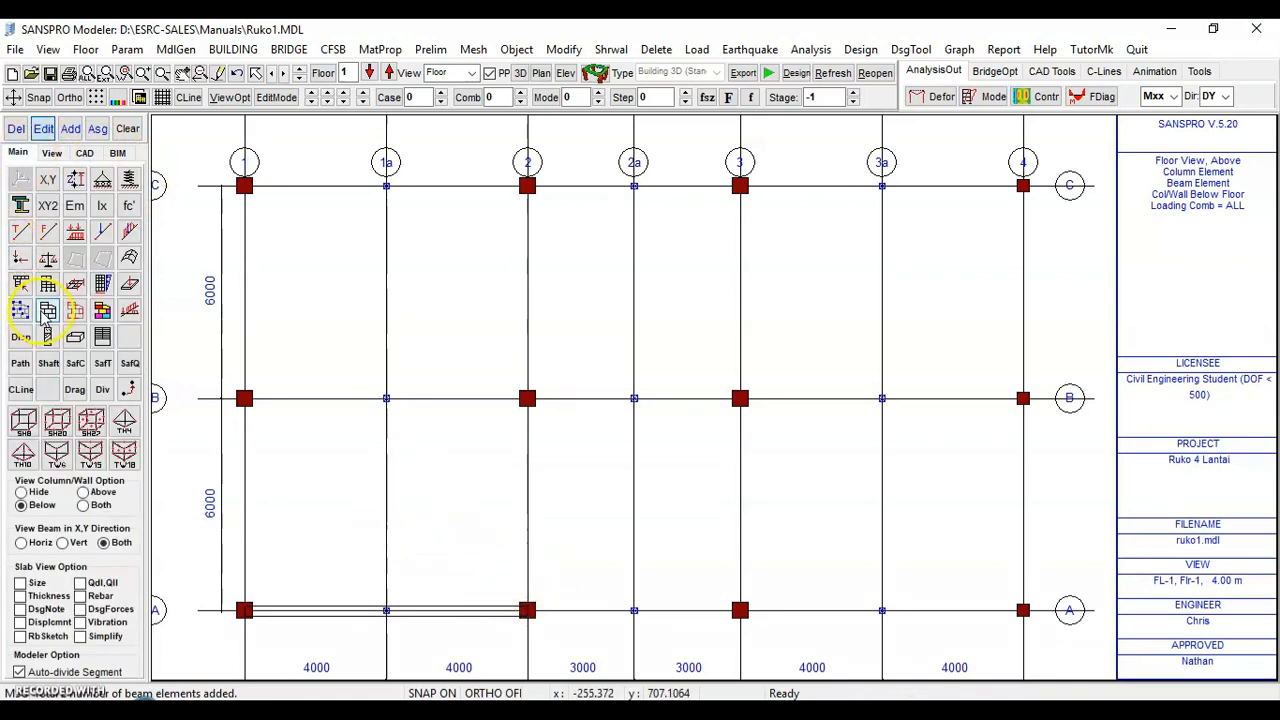
Draw a beam along axis A from grid 3 to grid 4, keeping element set 20 and dividing it automatically
{"action": "left_click", "coordinate": [740, 610]}
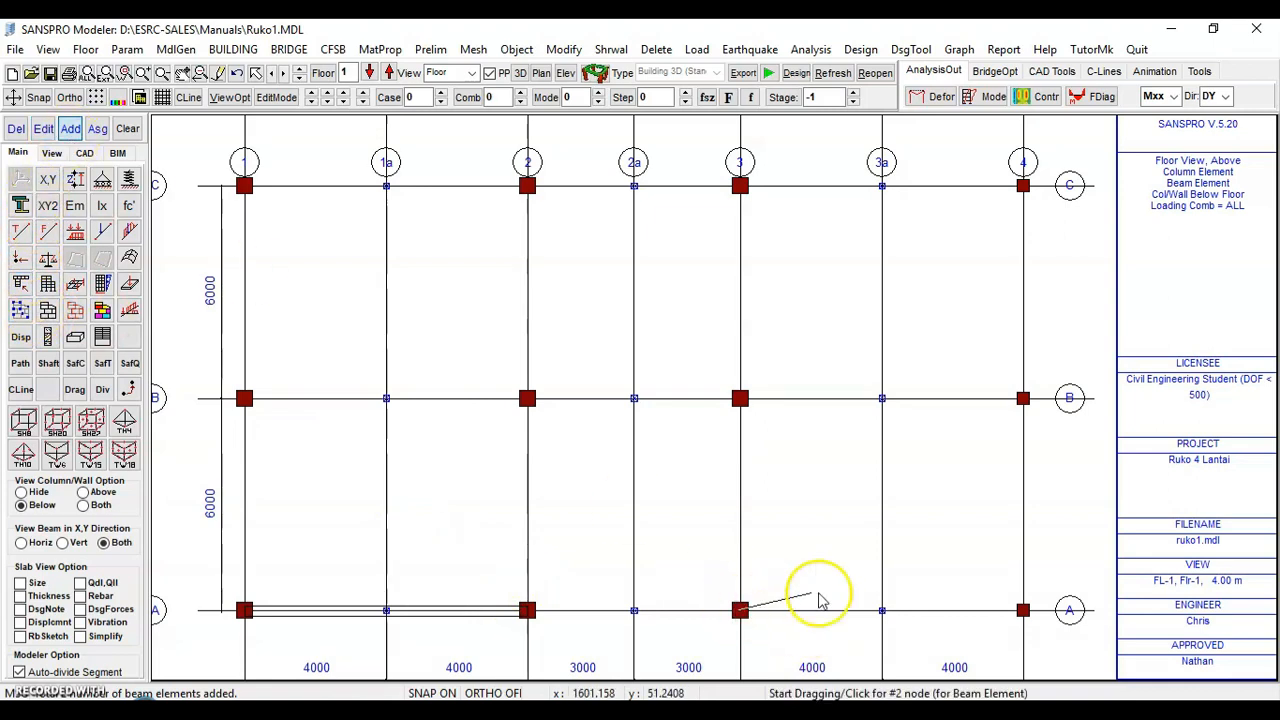
{"action": "left_click", "coordinate": [1023, 609]}
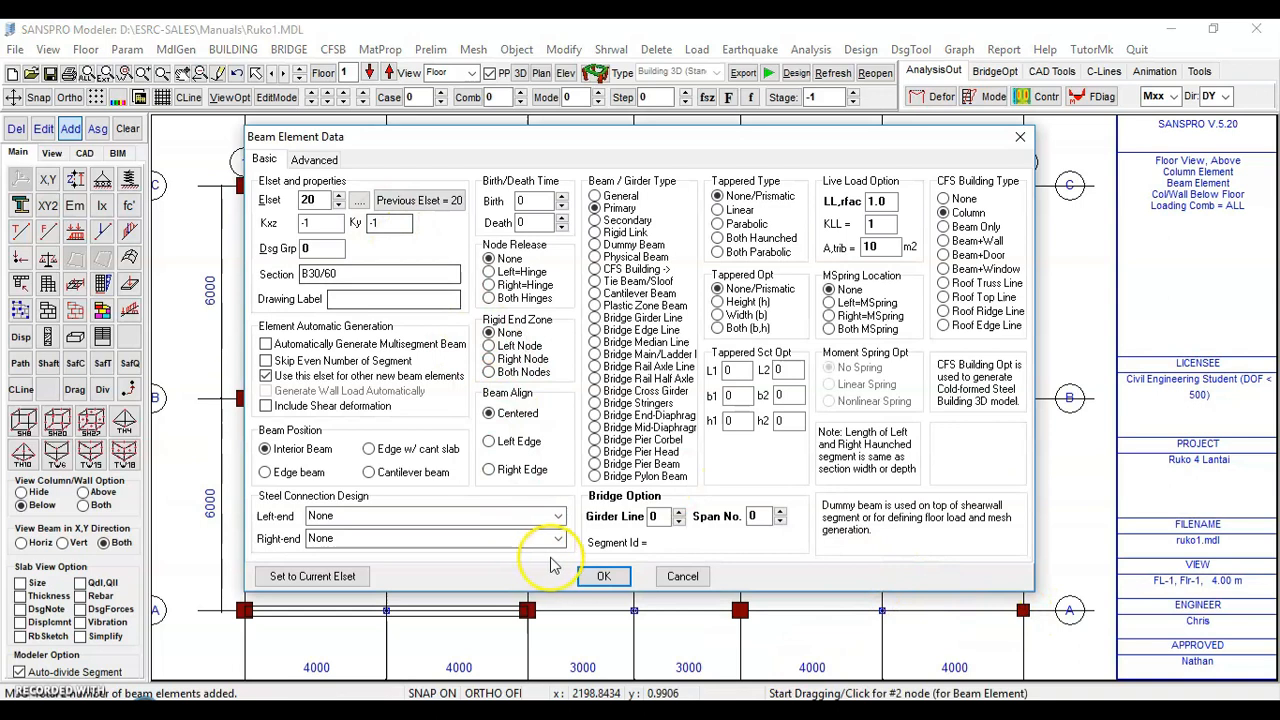
{"action": "left_click", "coordinate": [607, 577]}
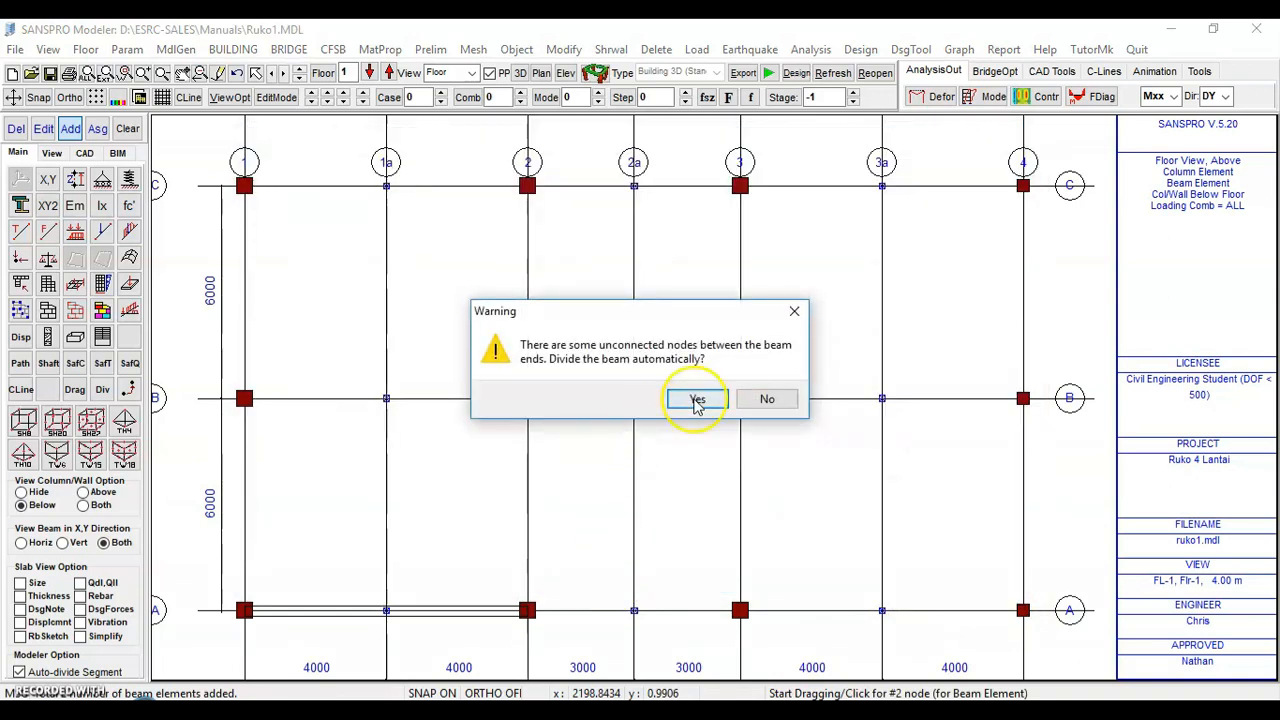
{"action": "left_click", "coordinate": [694, 398]}
Draw beams along axis B from grid 1 to grid 2 and from grid 3 to grid 4, dividing them automatically
{"action": "left_click", "coordinate": [247, 400]}
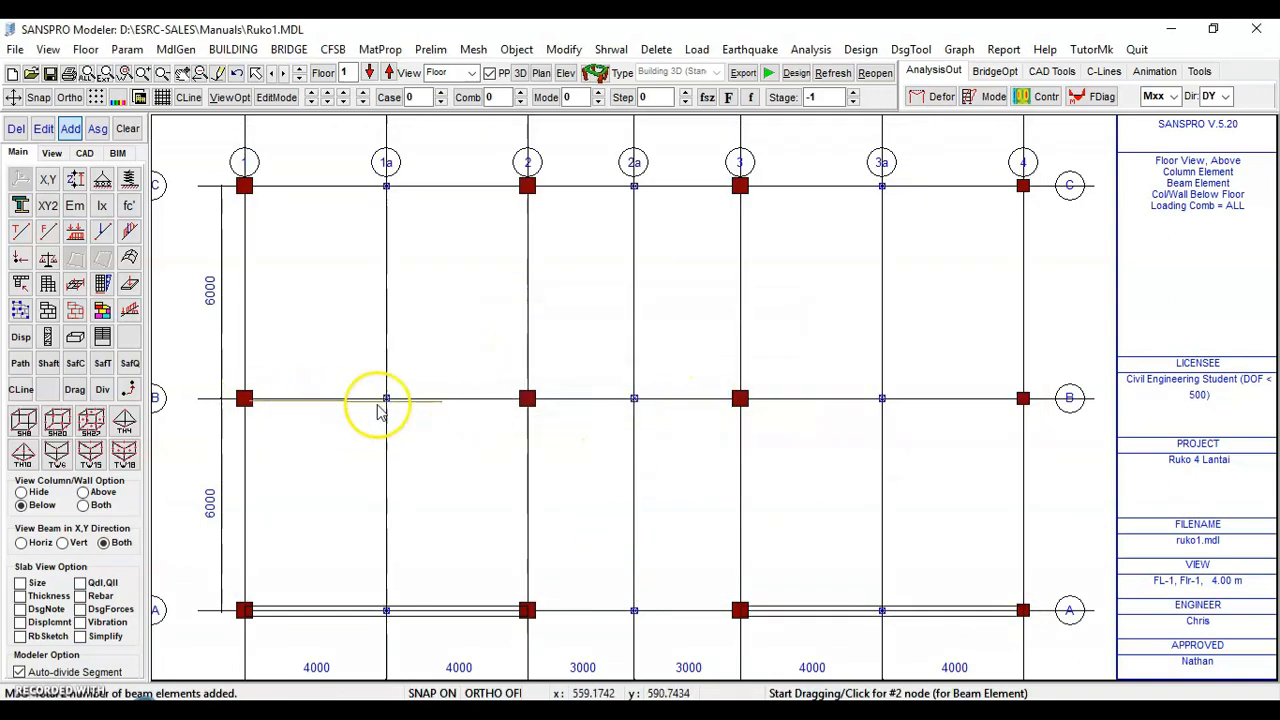
{"action": "left_click", "coordinate": [530, 405]}
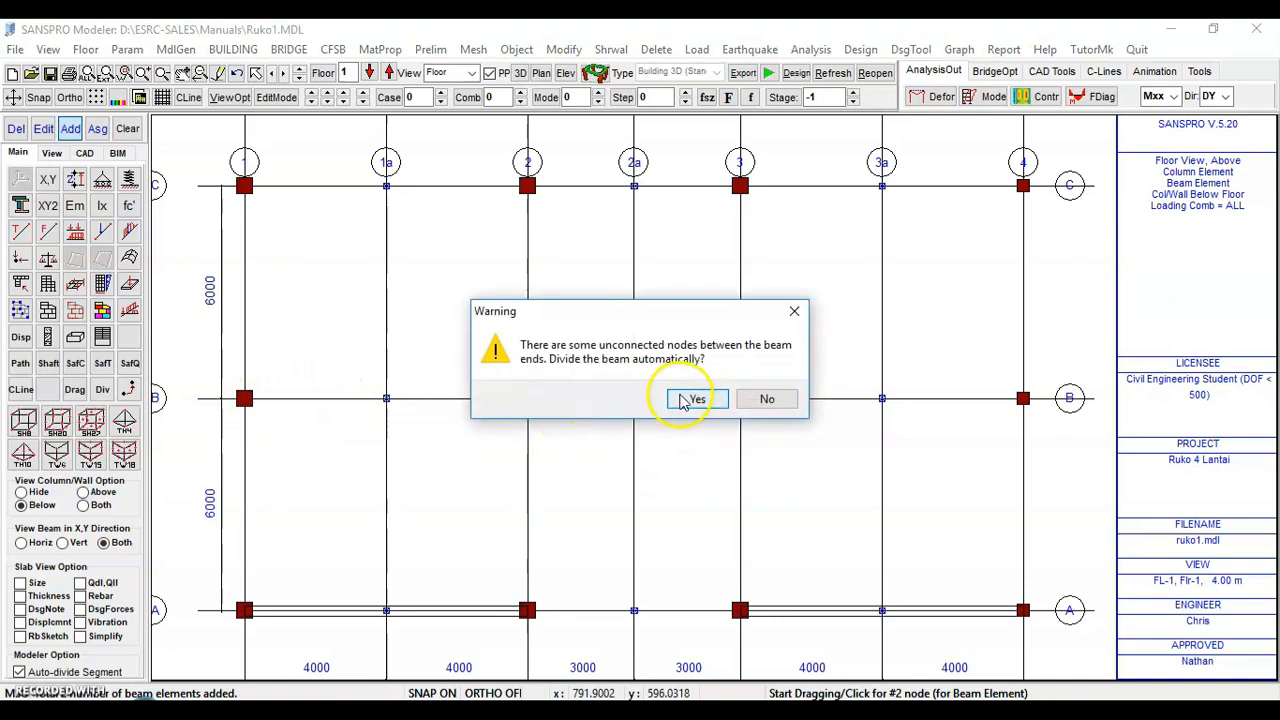
{"action": "left_click", "coordinate": [694, 399]}
{"action": "left_click", "coordinate": [740, 398]}
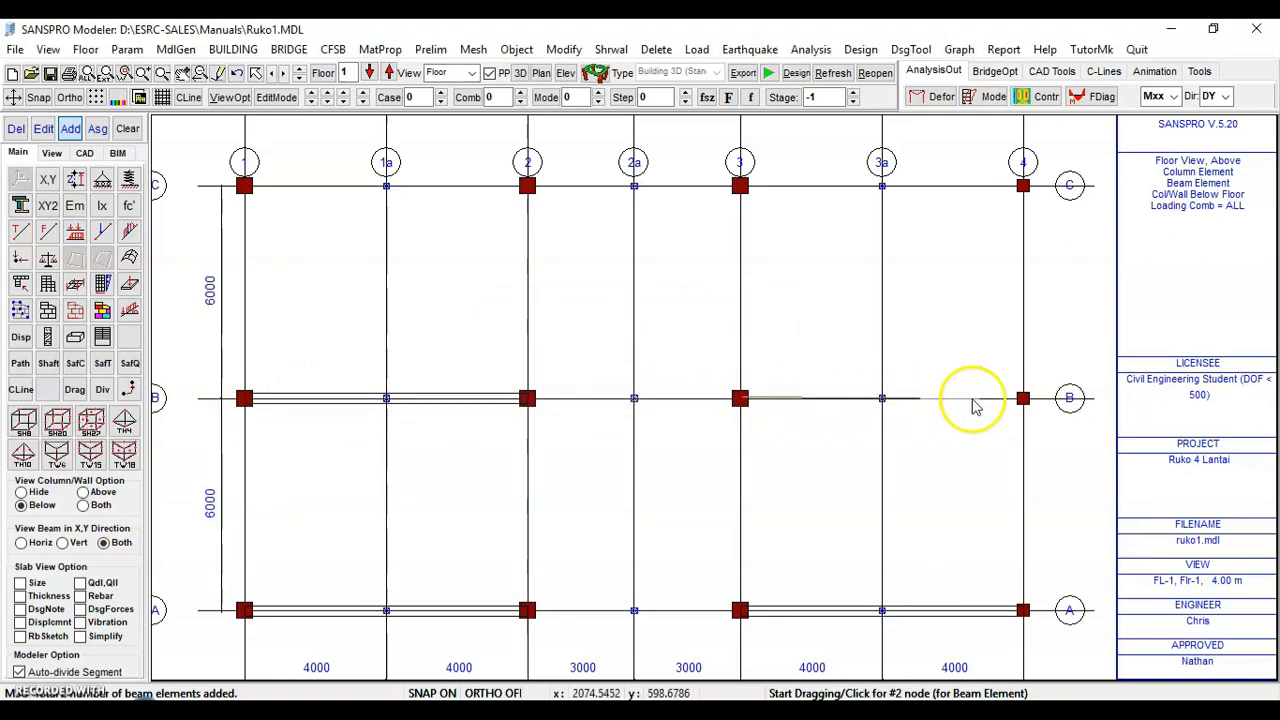
{"action": "left_click", "coordinate": [1022, 398]}
{"action": "left_click", "coordinate": [704, 400]}
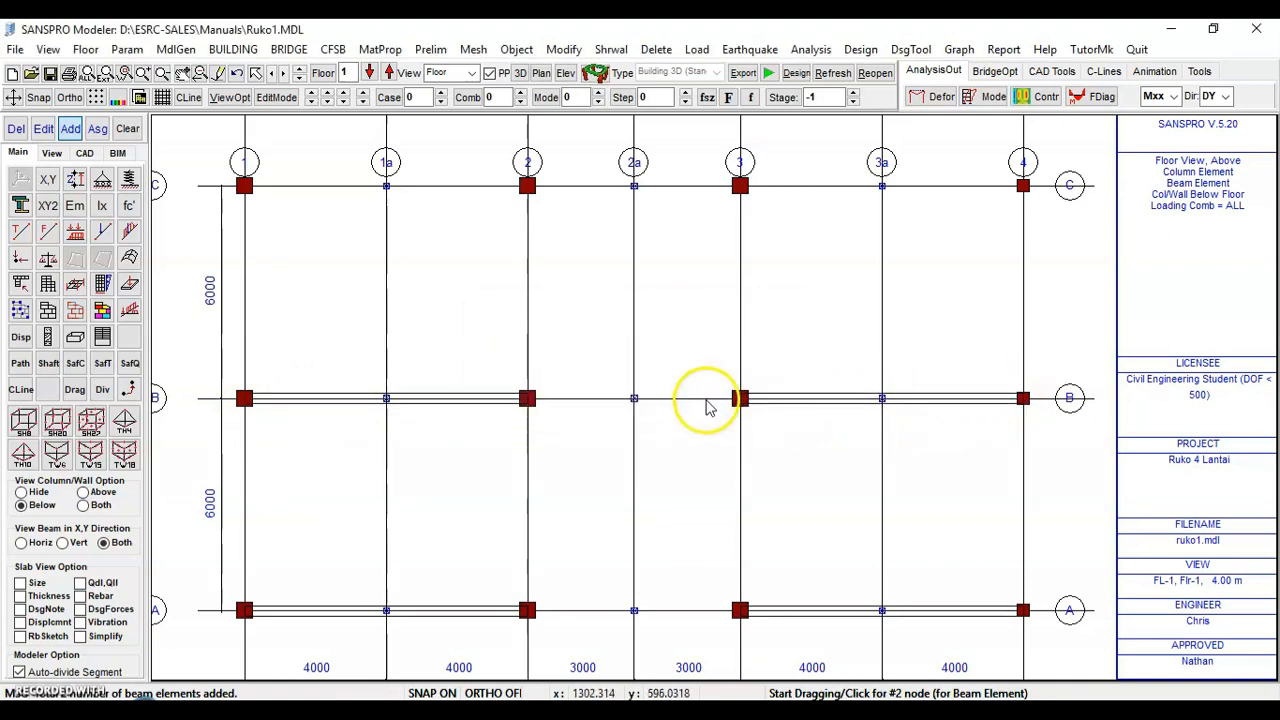
Draw beams along axis C from grid 1 to grid 2 and from grid 3 to grid 4, dividing them automatically
{"action": "left_click", "coordinate": [245, 188]}
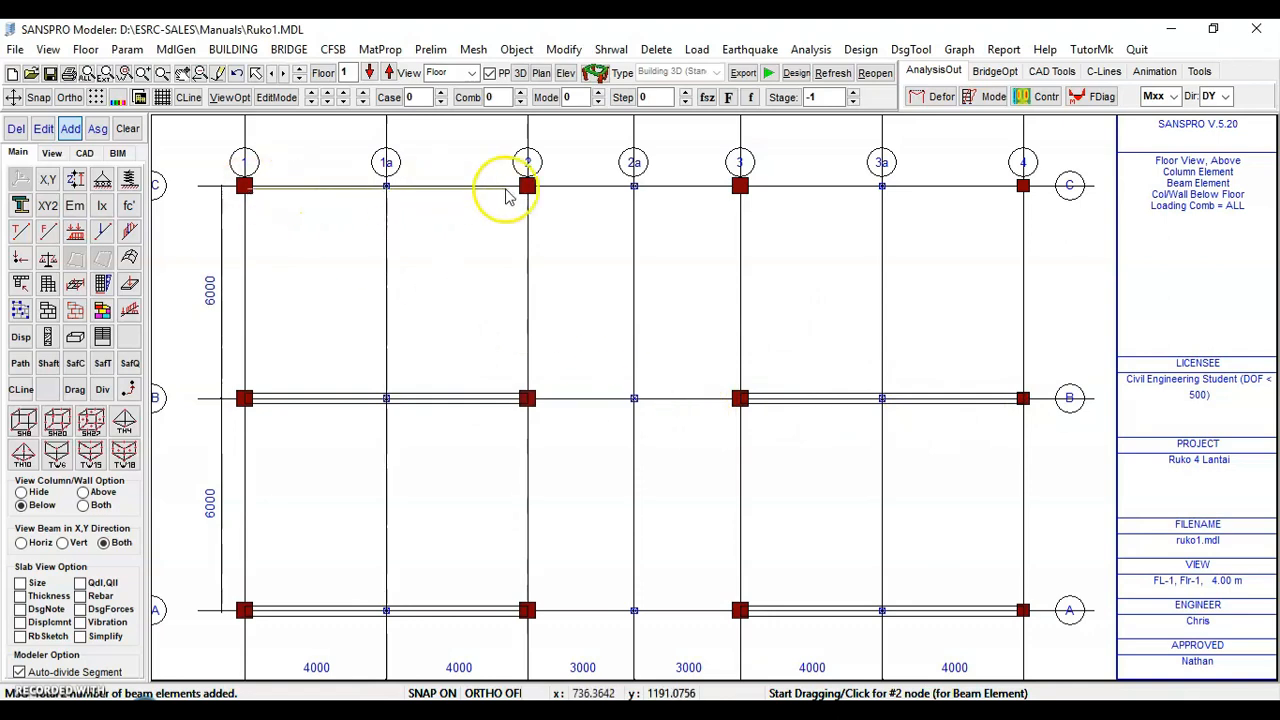
{"action": "left_click", "coordinate": [528, 187]}
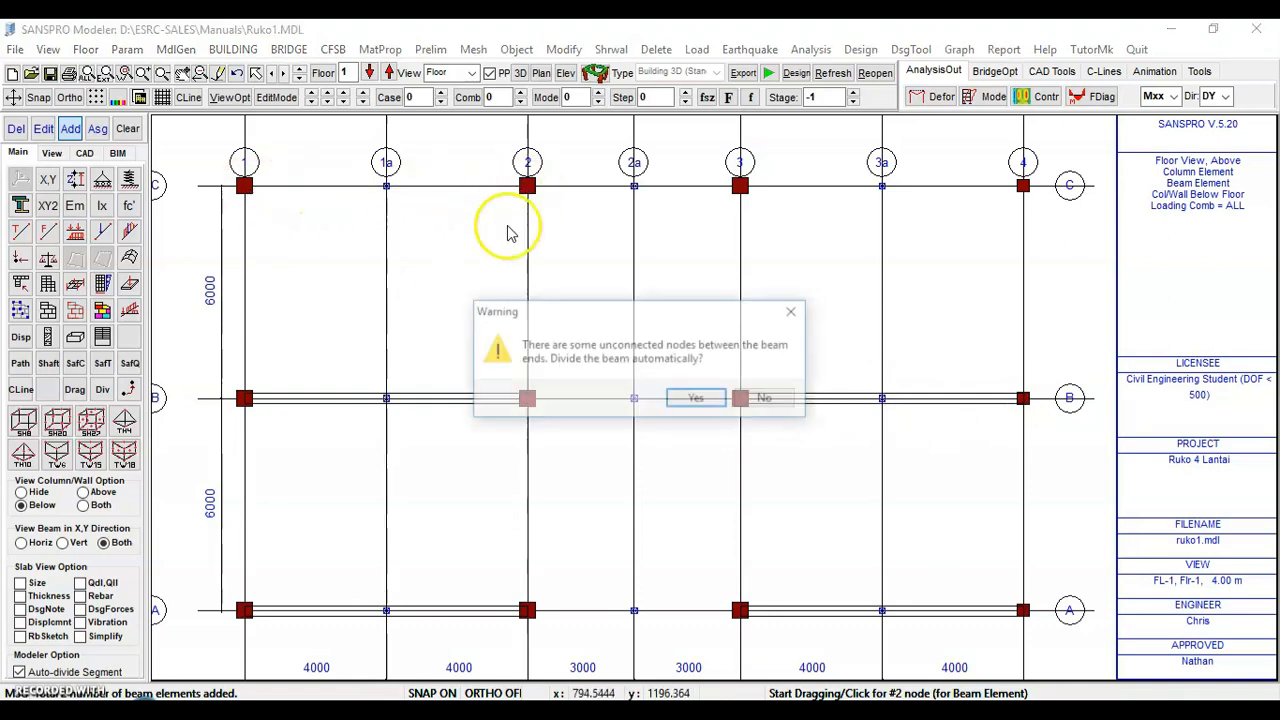
{"action": "left_click", "coordinate": [697, 400]}
{"action": "left_click", "coordinate": [742, 188]}
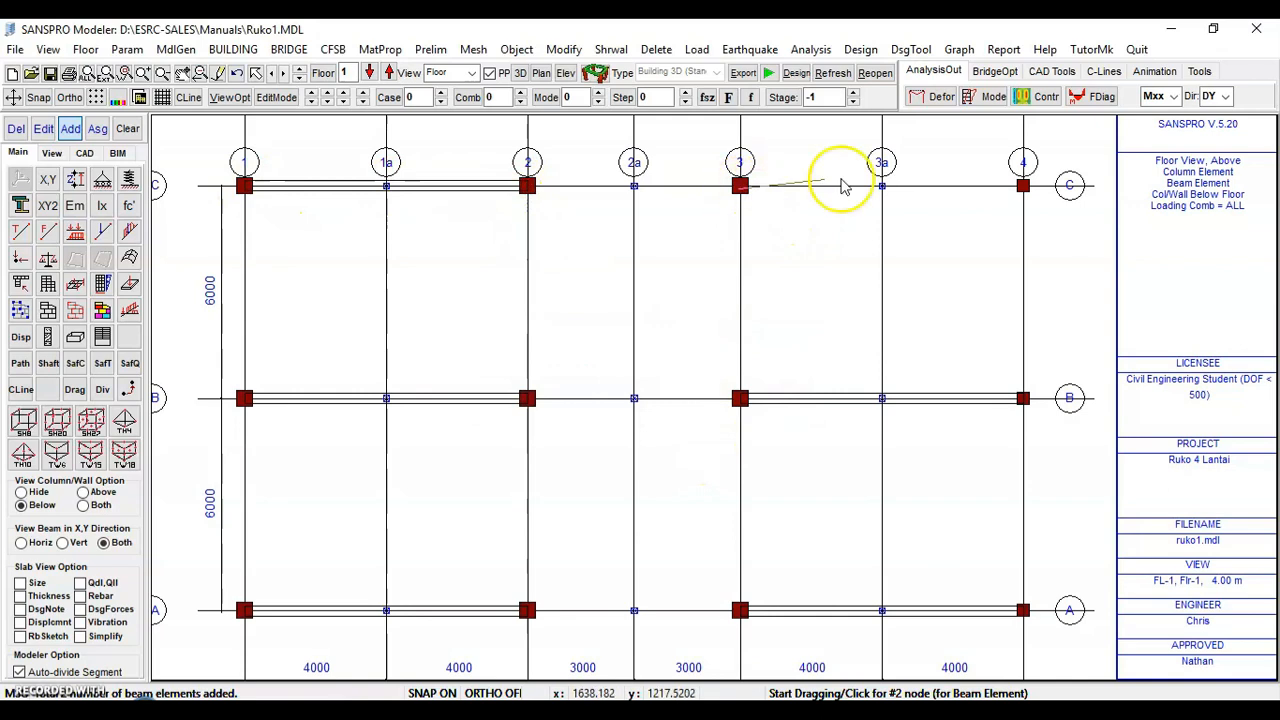
{"action": "left_click", "coordinate": [1021, 185]}
{"action": "left_click", "coordinate": [699, 405]}
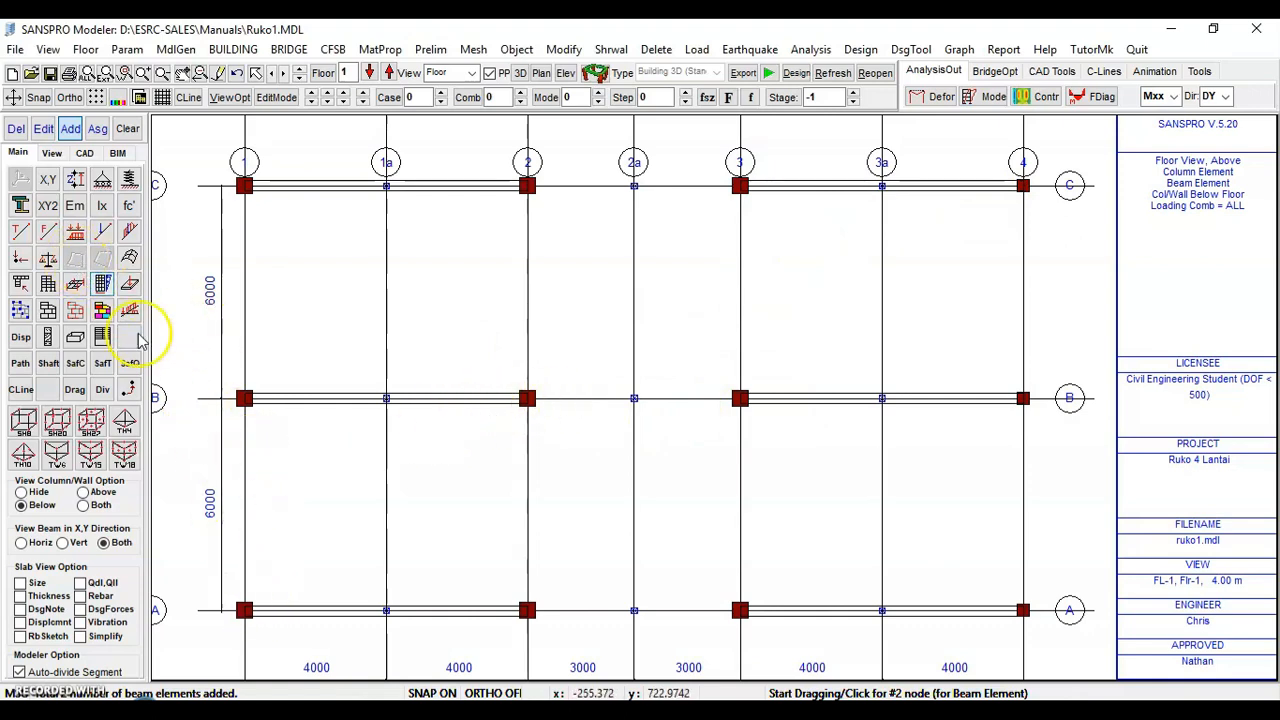
Draw a beam along grid 1 from axis A to axis C using element set 17 (B25/50), dividing it automatically
{"action": "left_click", "coordinate": [49, 312]}
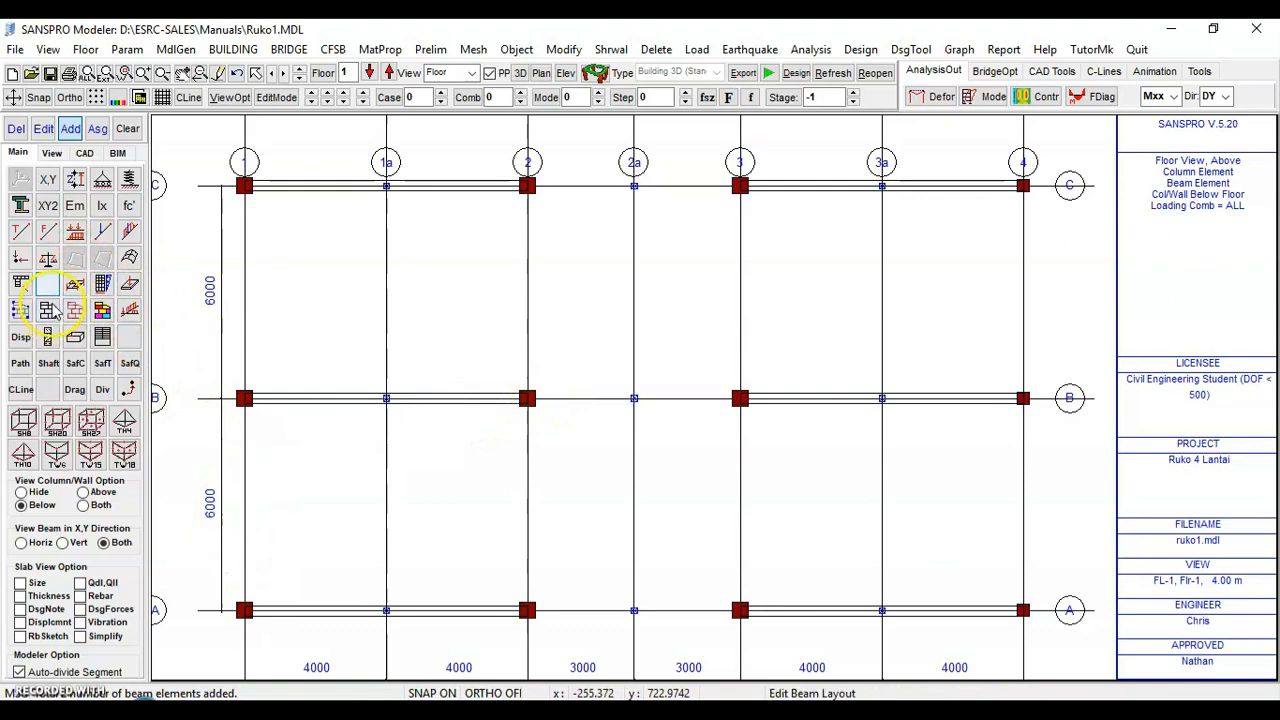
{"action": "left_click", "coordinate": [70, 130]}
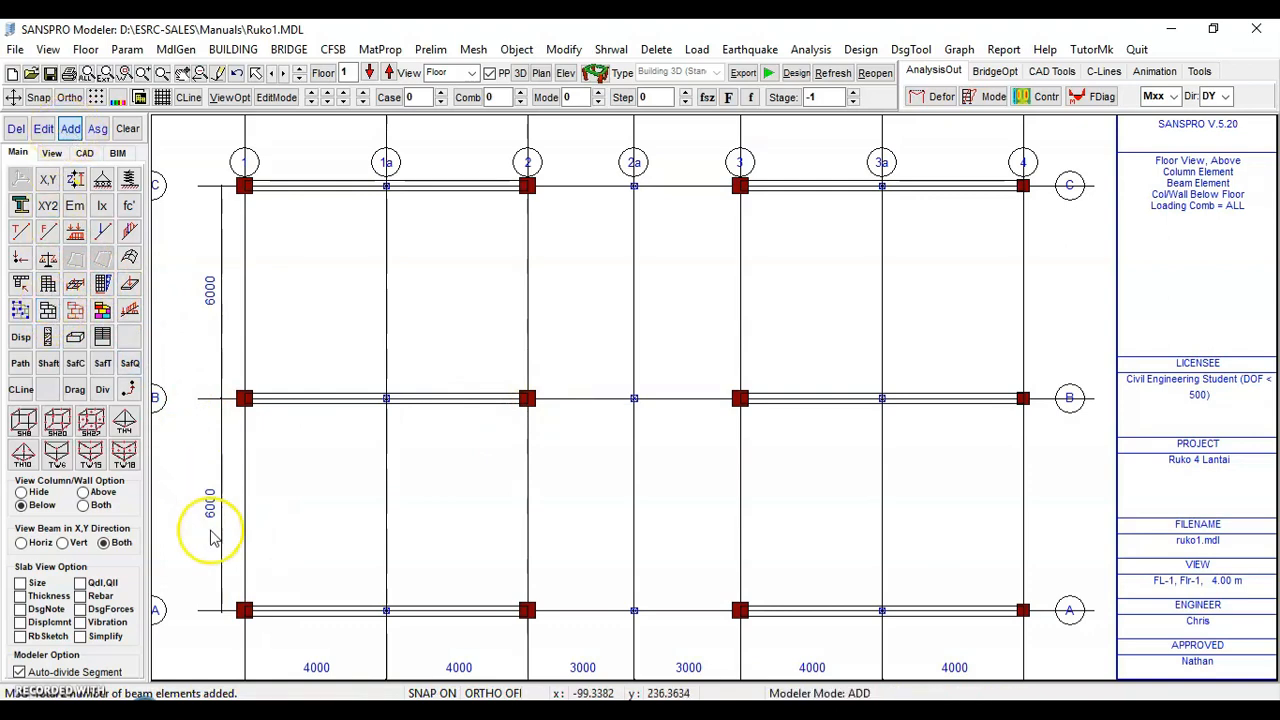
{"action": "left_click", "coordinate": [245, 609]}
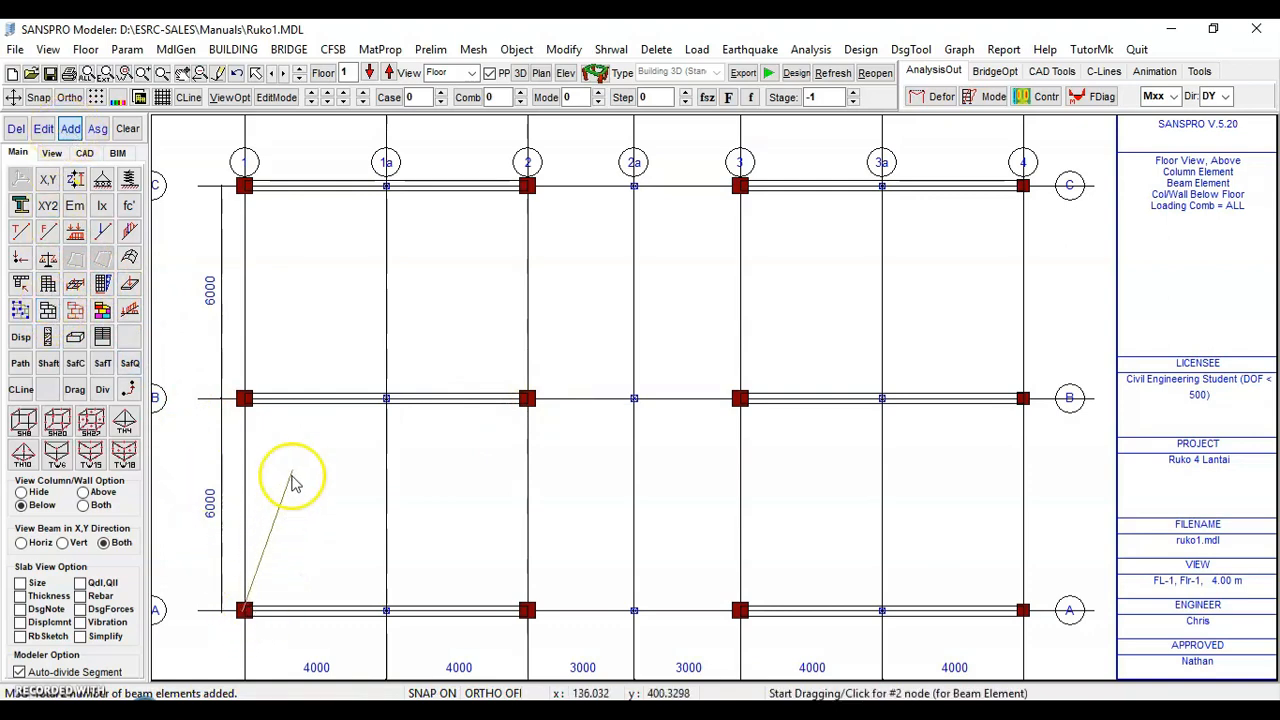
{"action": "left_click", "coordinate": [245, 186]}
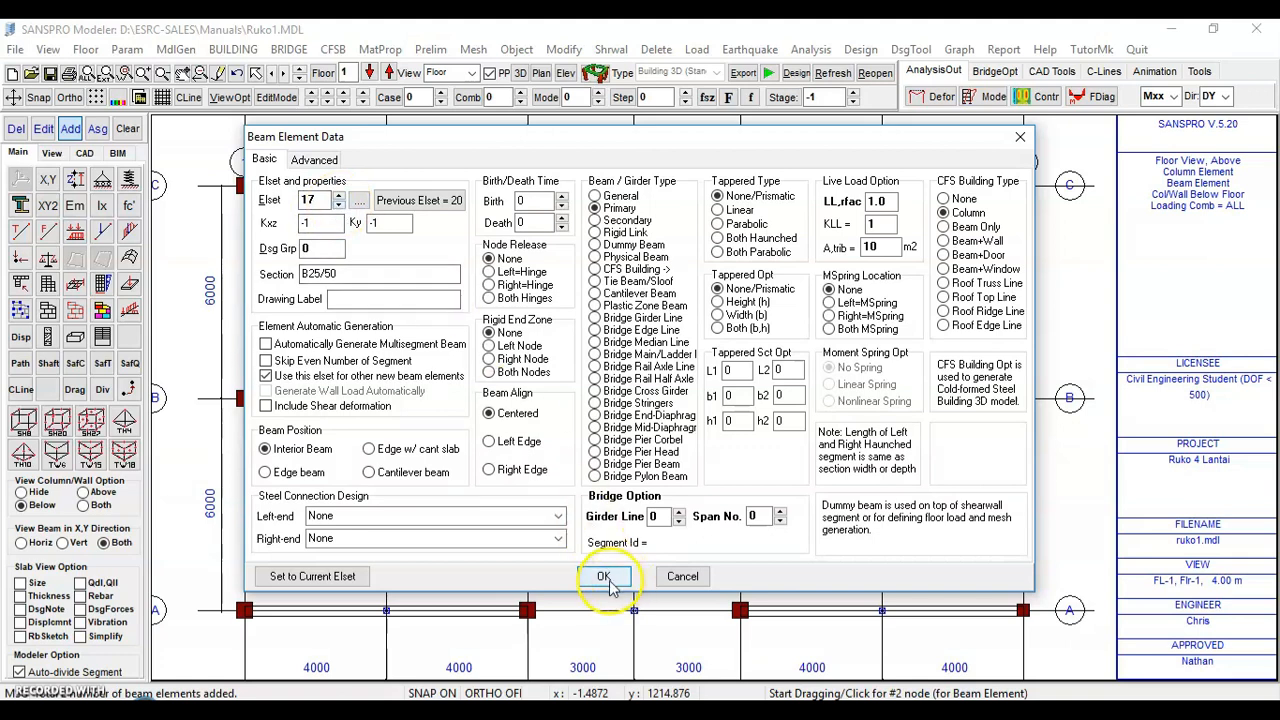
{"action": "left_click", "coordinate": [359, 200]}
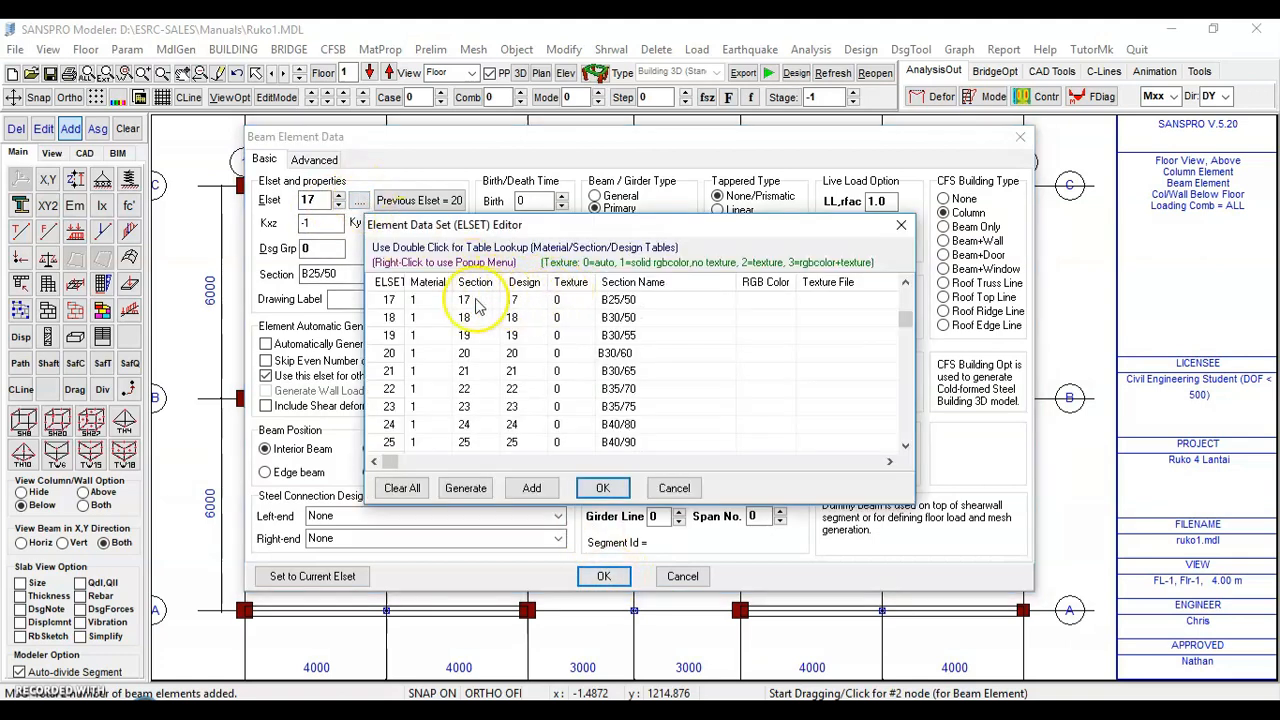
{"action": "left_click", "coordinate": [603, 489]}
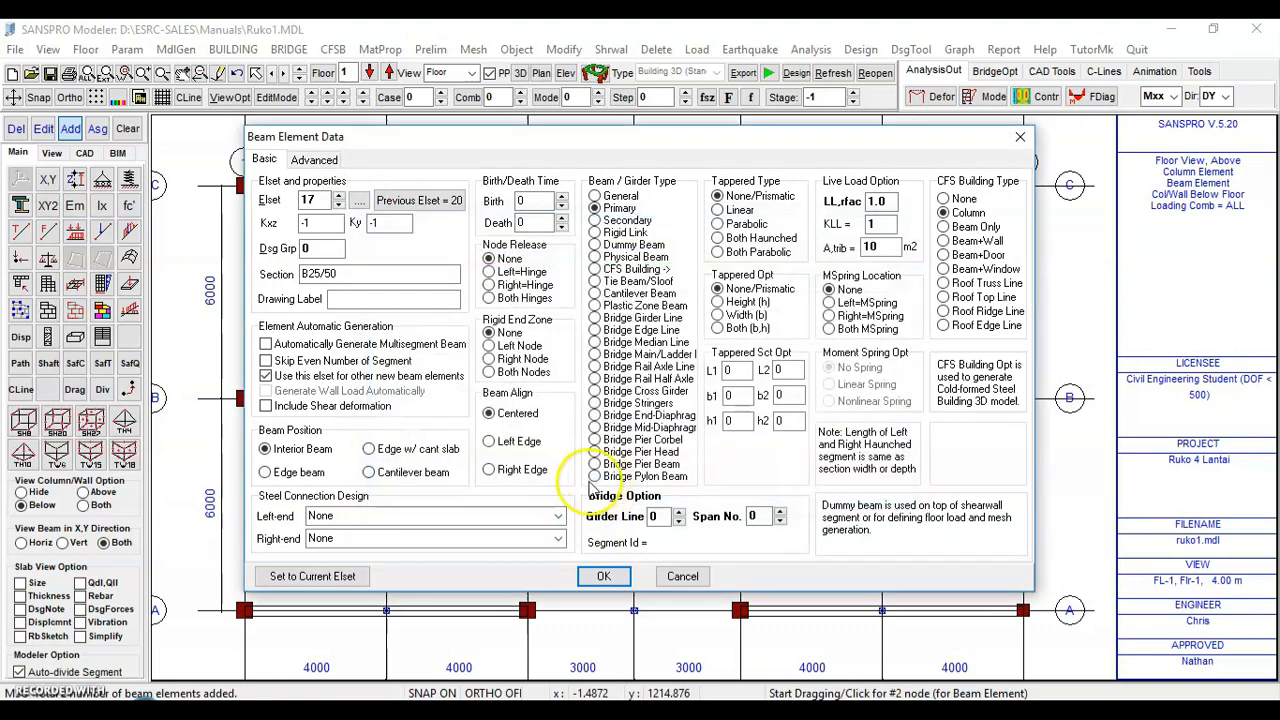
{"action": "left_click", "coordinate": [604, 577]}
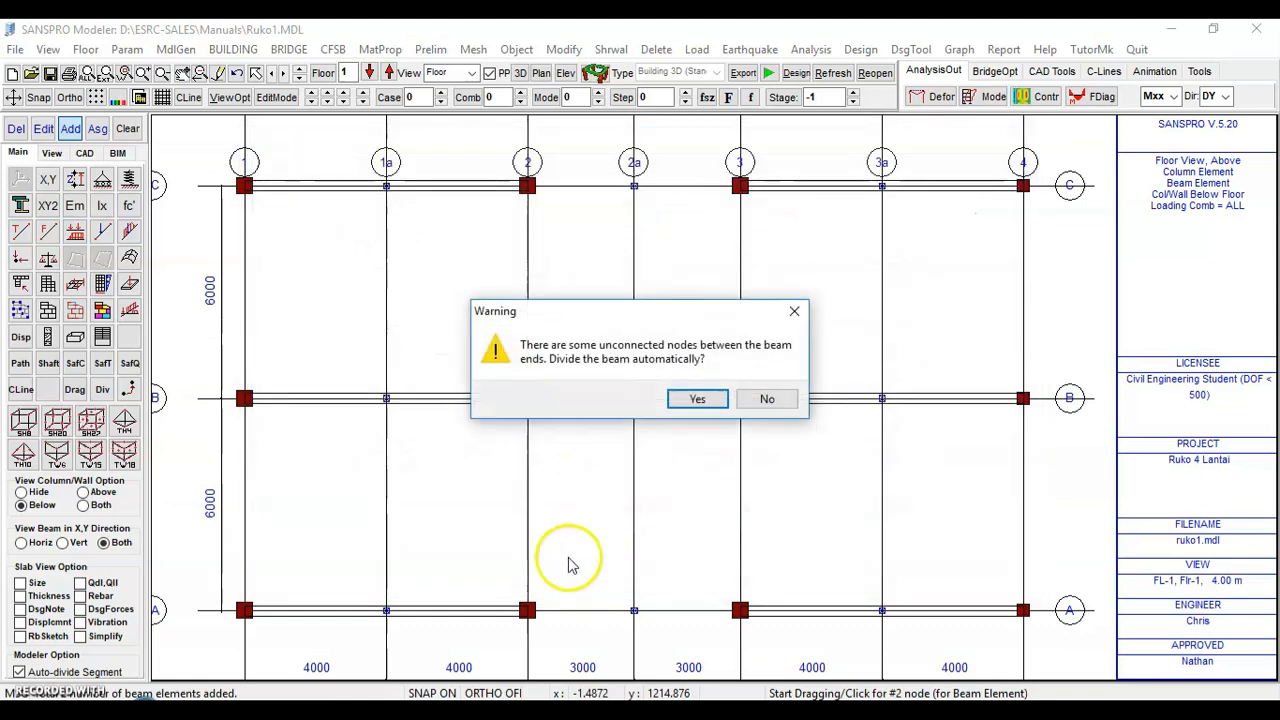
{"action": "left_click", "coordinate": [697, 399]}
Draw a beam along grid 2 from axis A to axis C, dividing it automatically
{"action": "left_click", "coordinate": [527, 609]}
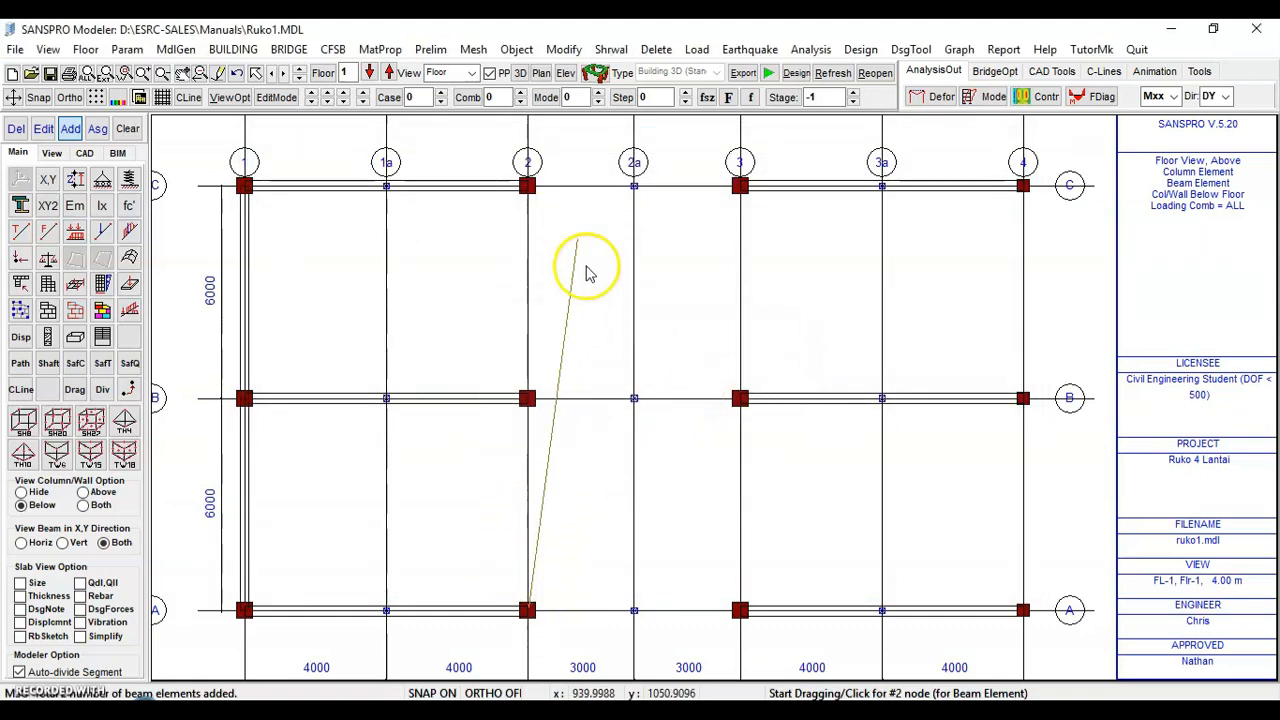
{"action": "left_click", "coordinate": [527, 185]}
{"action": "left_click", "coordinate": [697, 399]}
{"action": "left_click", "coordinate": [694, 400]}
Draw beams along grid 3 and grid 4 from axis A to axis C, adding them despite the existing-beam prompt
{"action": "left_click", "coordinate": [740, 609]}
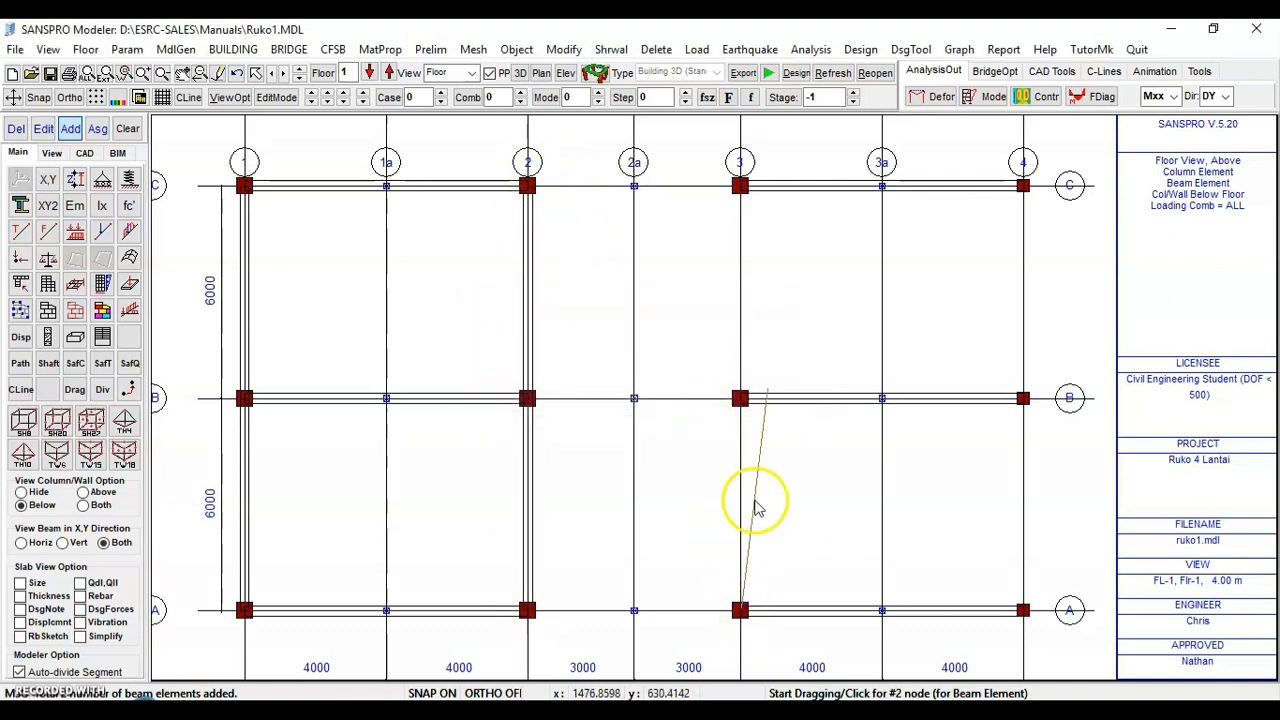
{"action": "left_click", "coordinate": [741, 186]}
{"action": "left_click", "coordinate": [706, 398]}
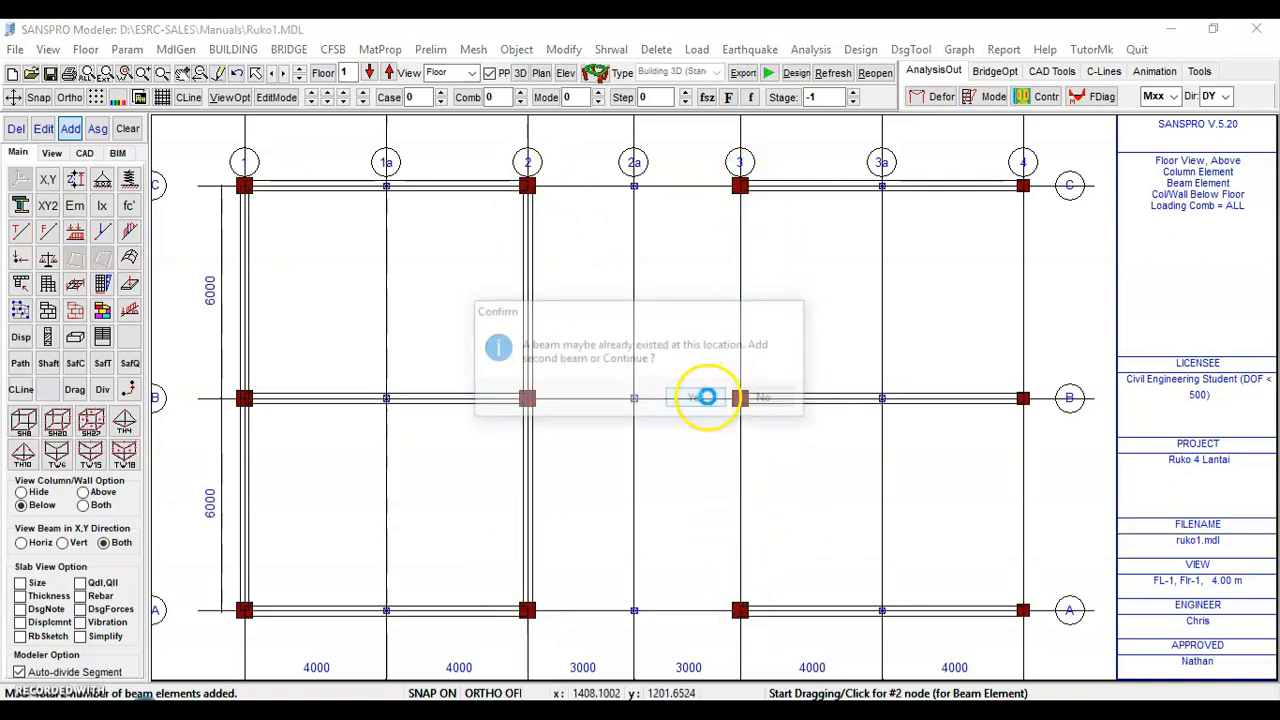
{"action": "left_click", "coordinate": [1020, 609]}
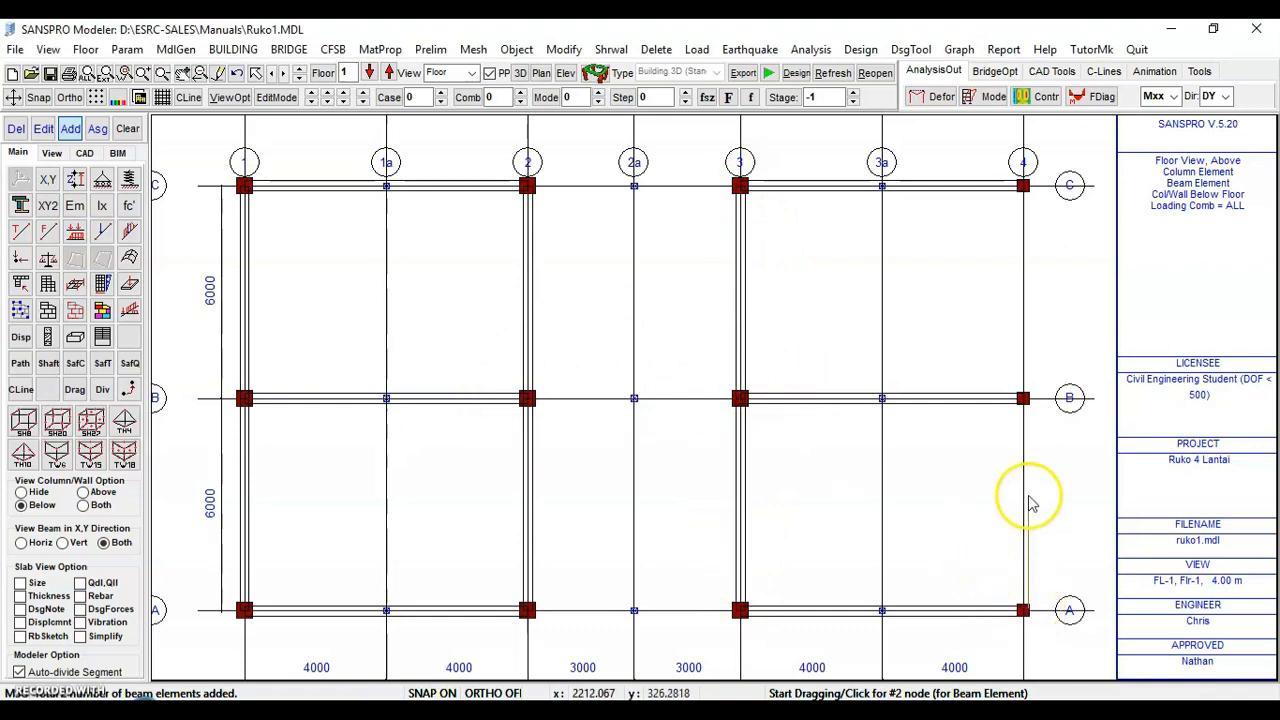
{"action": "left_click", "coordinate": [1022, 186]}
{"action": "left_click", "coordinate": [706, 398]}
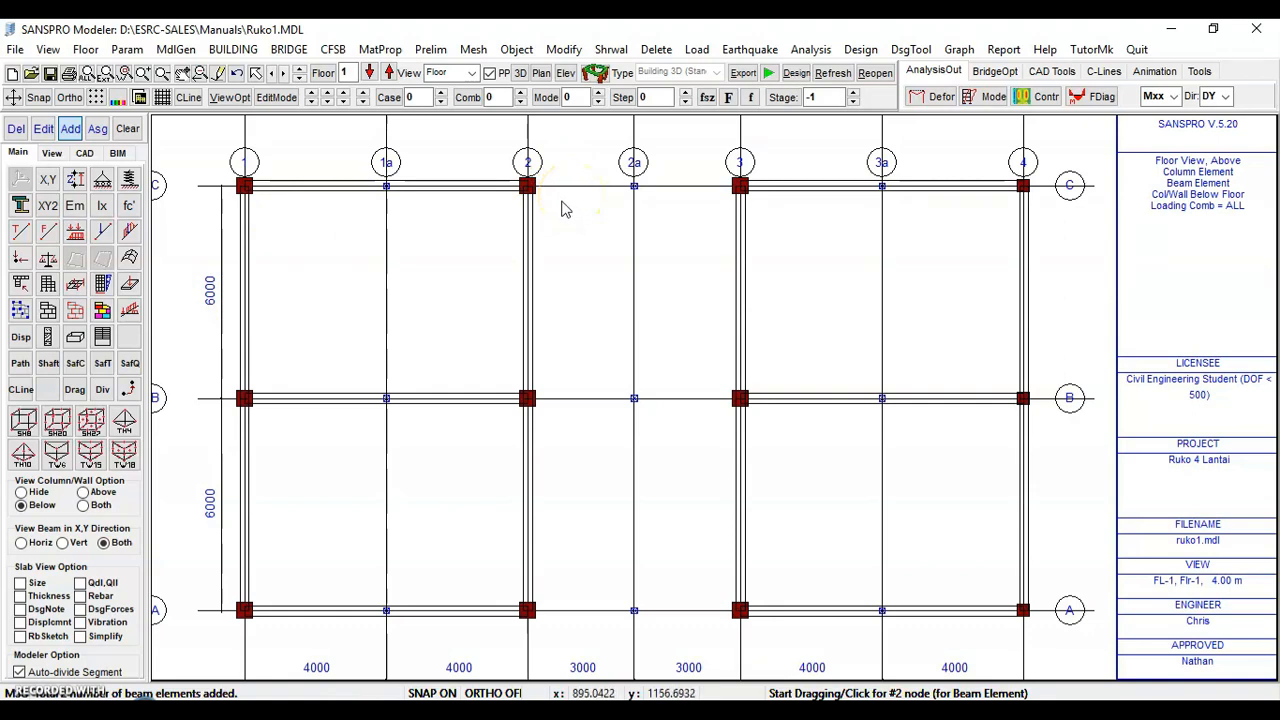
Draw beams between grid 2 and grid 3 along axes A, B and C, dividing them automatically
{"action": "left_click_drag", "start_coordinate": [527, 610], "coordinate": [740, 611]}
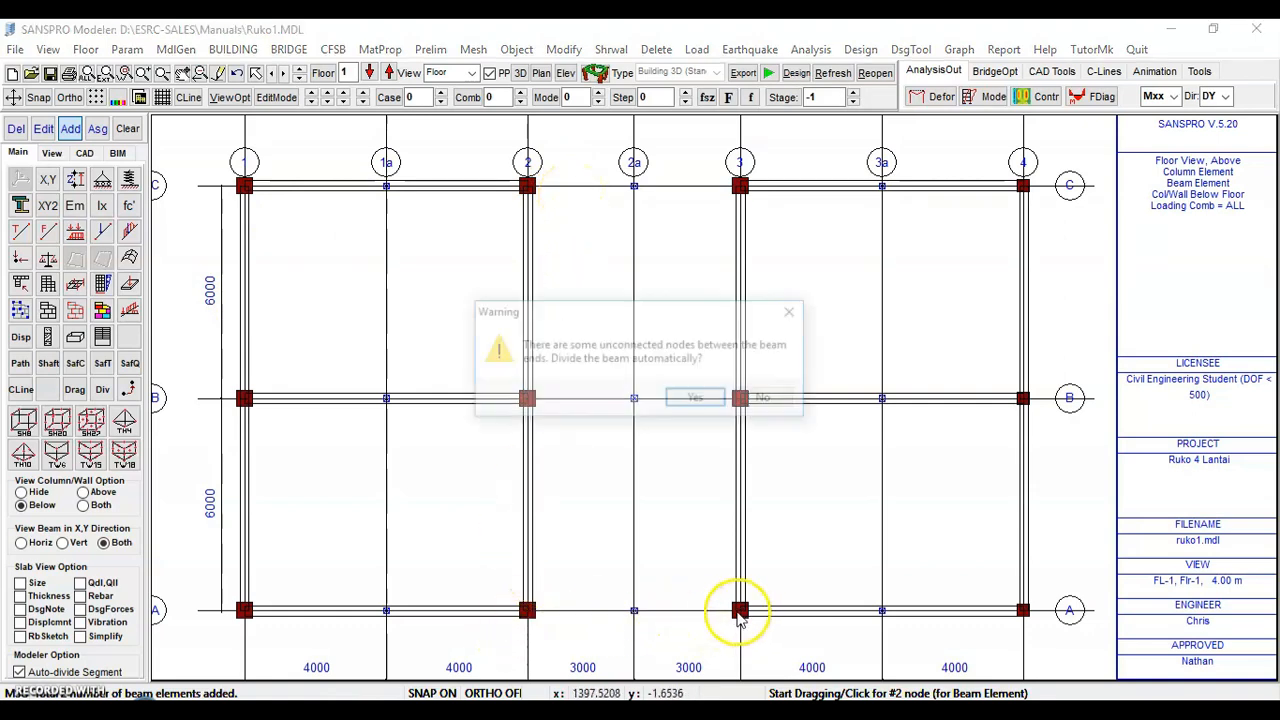
{"action": "left_click", "coordinate": [689, 398]}
{"action": "left_click_drag", "start_coordinate": [527, 398], "coordinate": [740, 398]}
{"action": "left_click", "coordinate": [689, 401]}
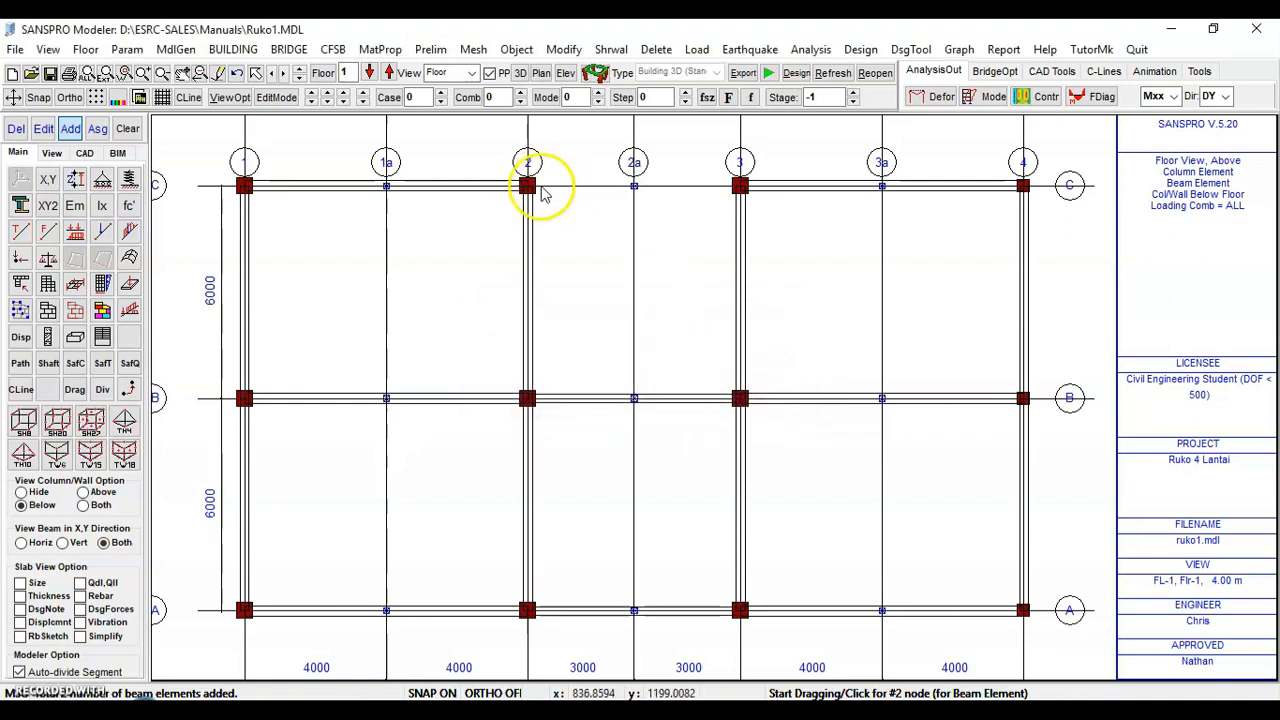
{"action": "left_click_drag", "start_coordinate": [537, 190], "coordinate": [740, 185]}
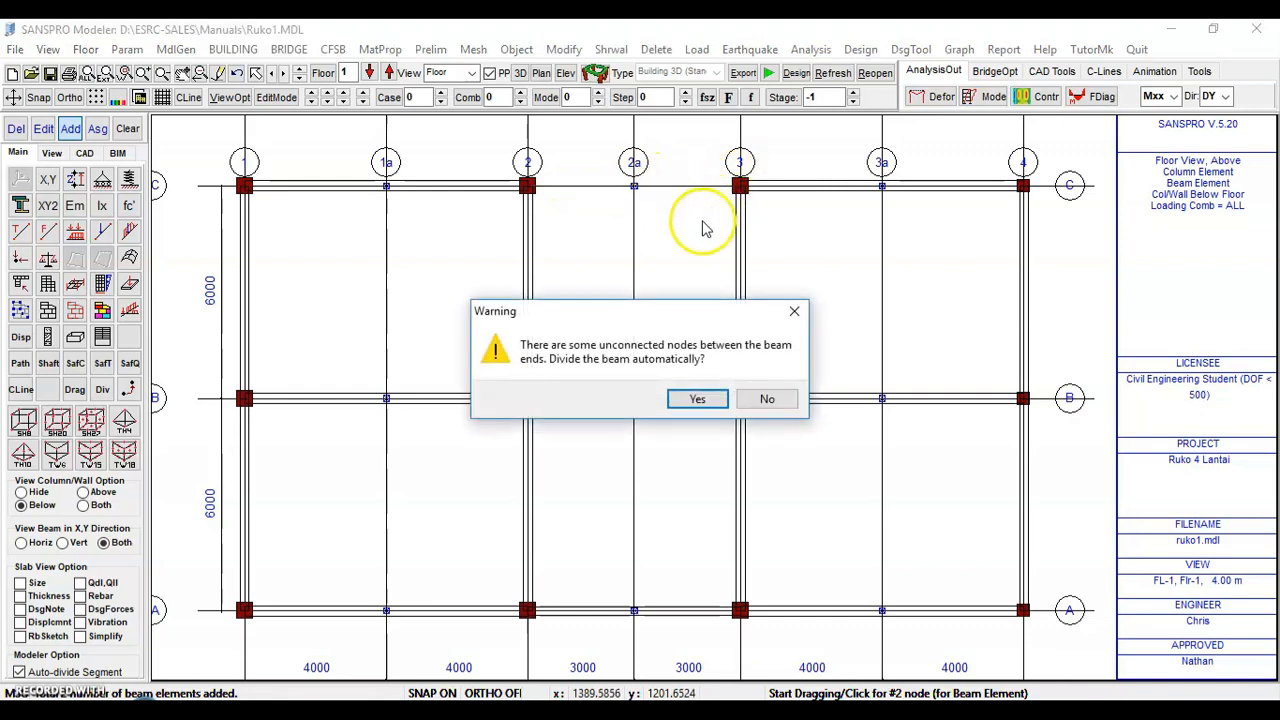
{"action": "left_click", "coordinate": [690, 401]}
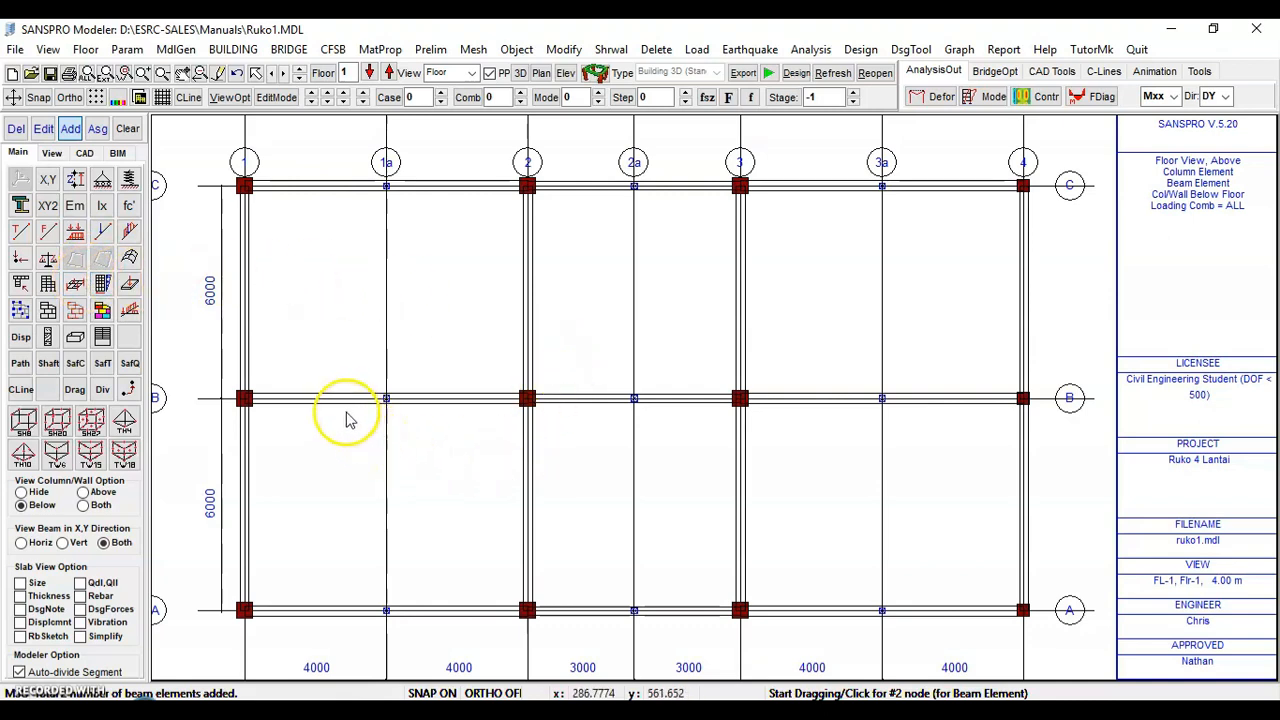
Draw a secondary beam along grid 1a from axis A to axis C using element set 15 (B25/40), dividing it automatically
{"action": "left_click", "coordinate": [47, 318]}
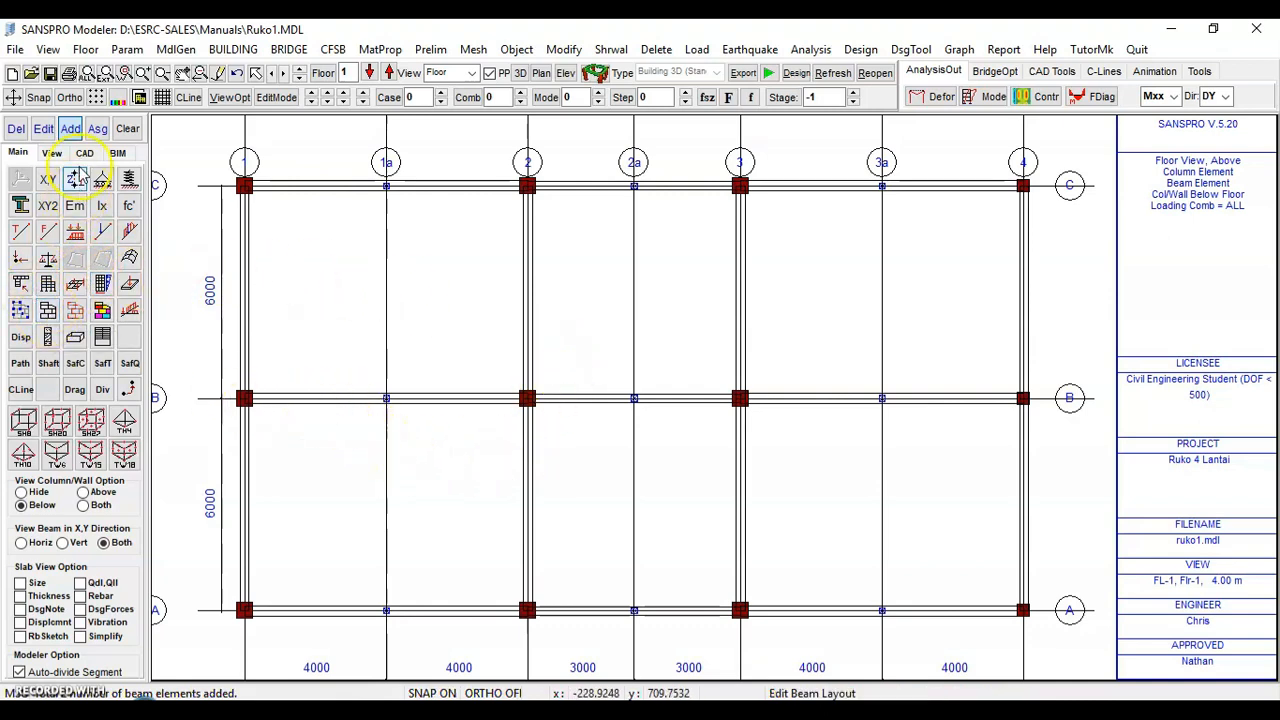
{"action": "left_click", "coordinate": [387, 609]}
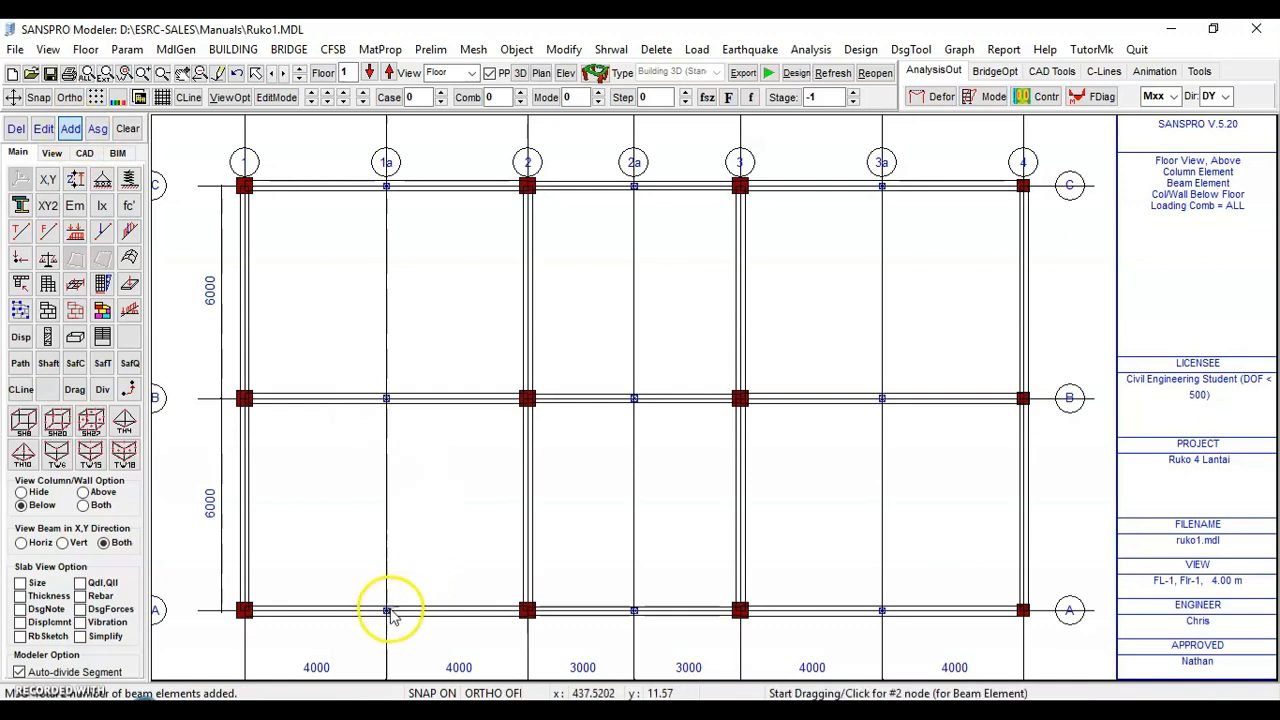
{"action": "left_click", "coordinate": [386, 186]}
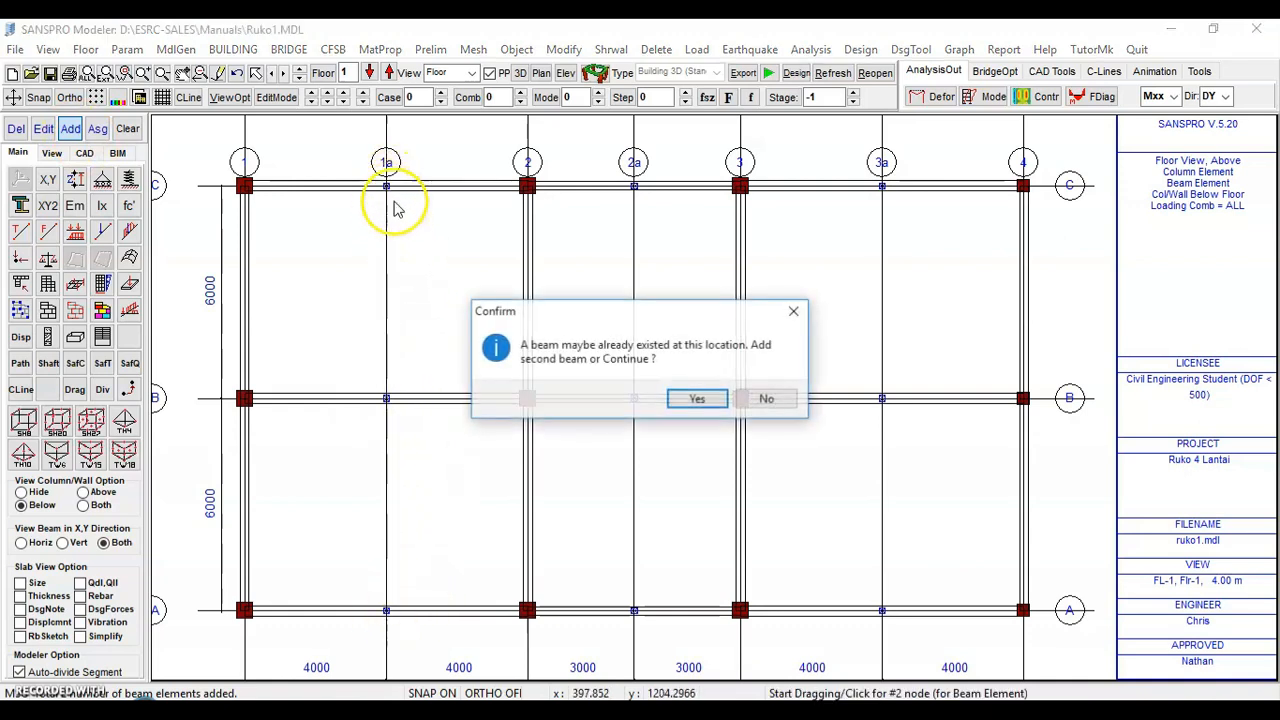
{"action": "left_click", "coordinate": [693, 400]}
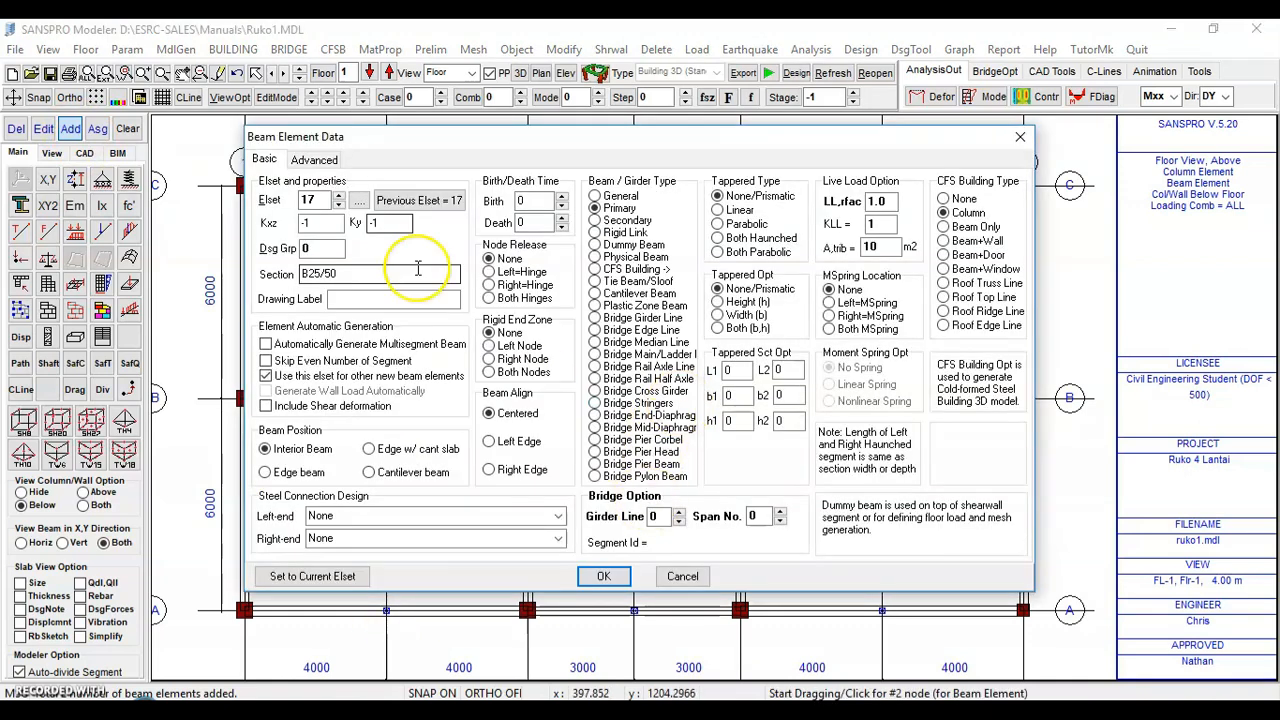
{"action": "left_click", "coordinate": [359, 201]}
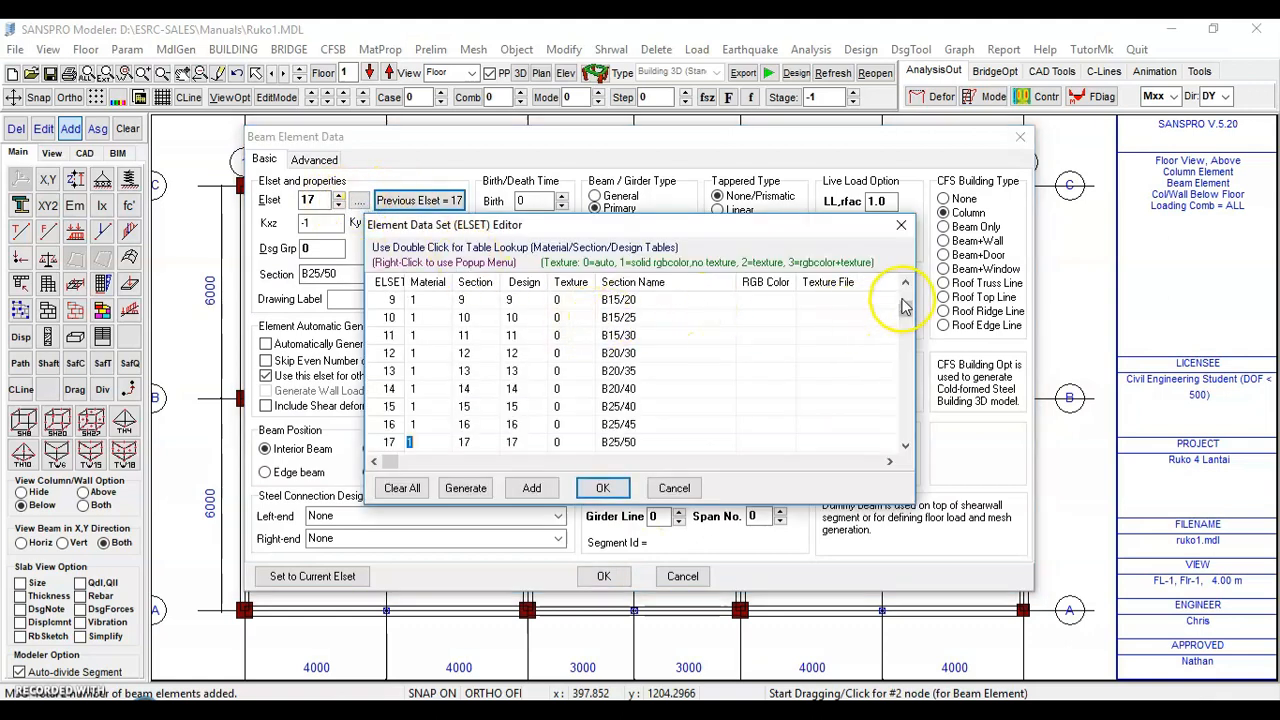
{"action": "left_click", "coordinate": [619, 407]}
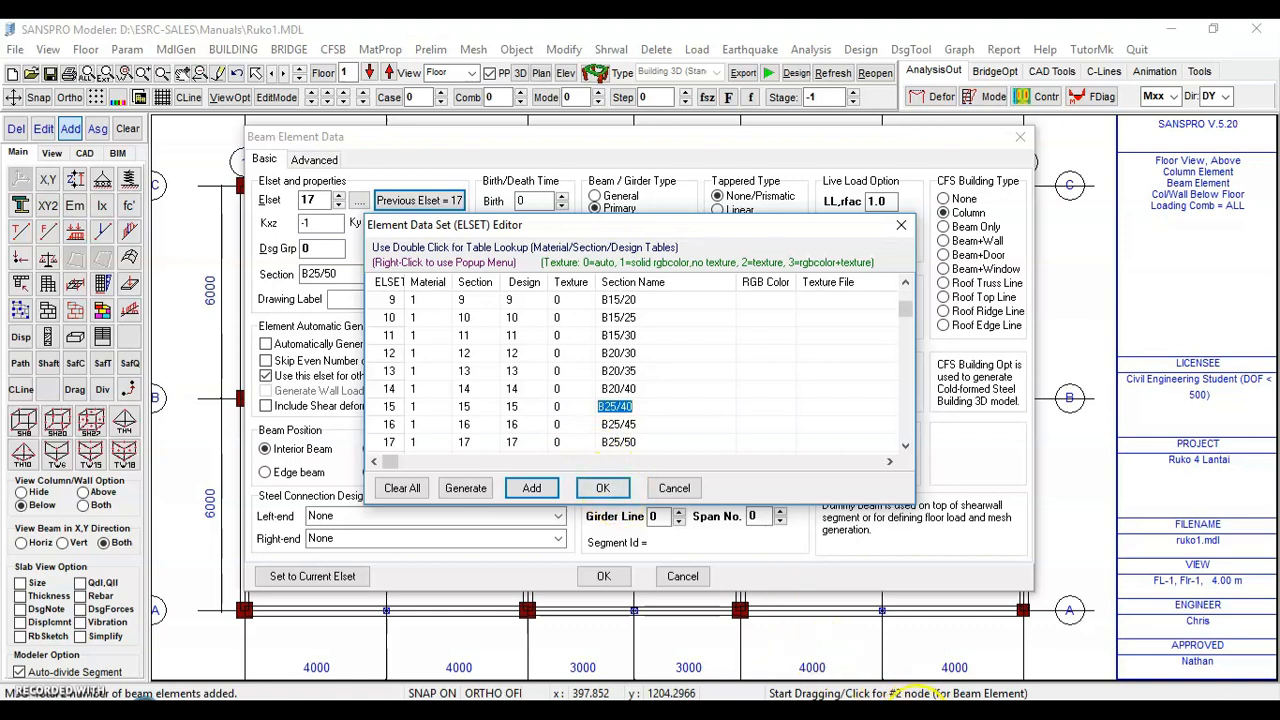
{"action": "left_click", "coordinate": [917, 709]}
{"action": "left_click_drag", "start_coordinate": [1272, 338], "coordinate": [1276, 543]}
{"action": "left_click", "coordinate": [903, 709]}
{"action": "left_click", "coordinate": [603, 490]}
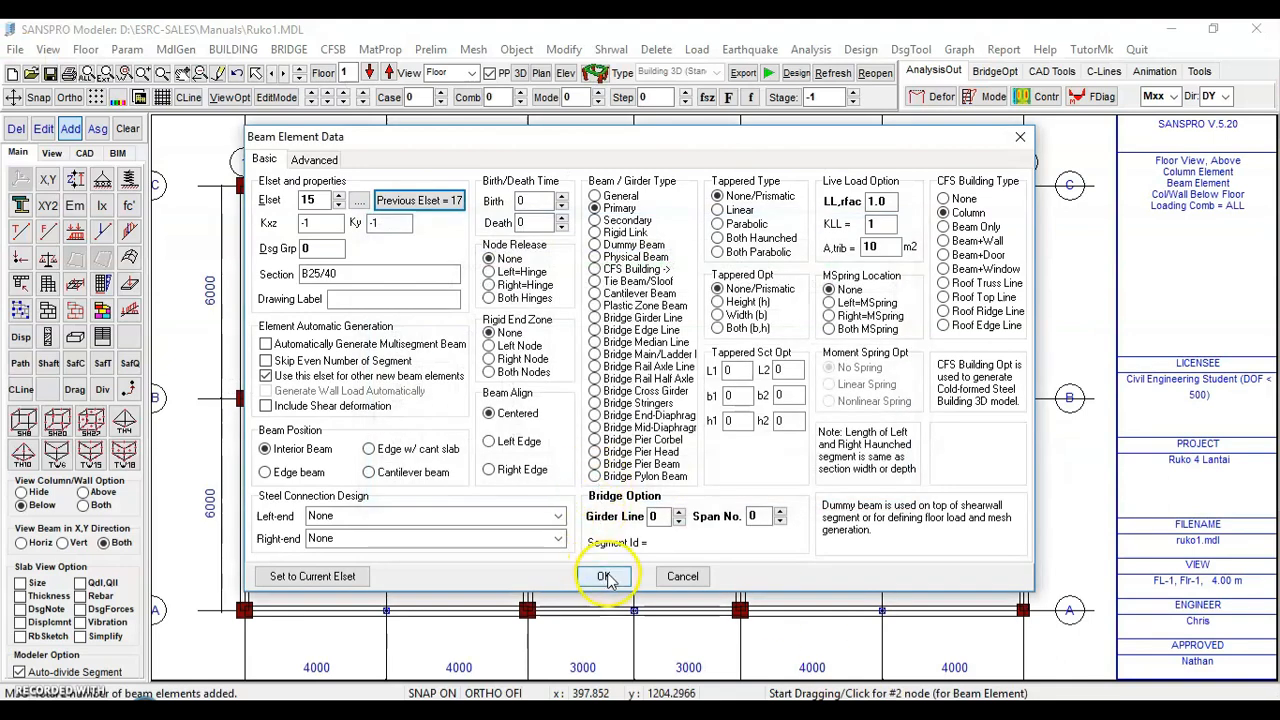
{"action": "left_click", "coordinate": [623, 222]}
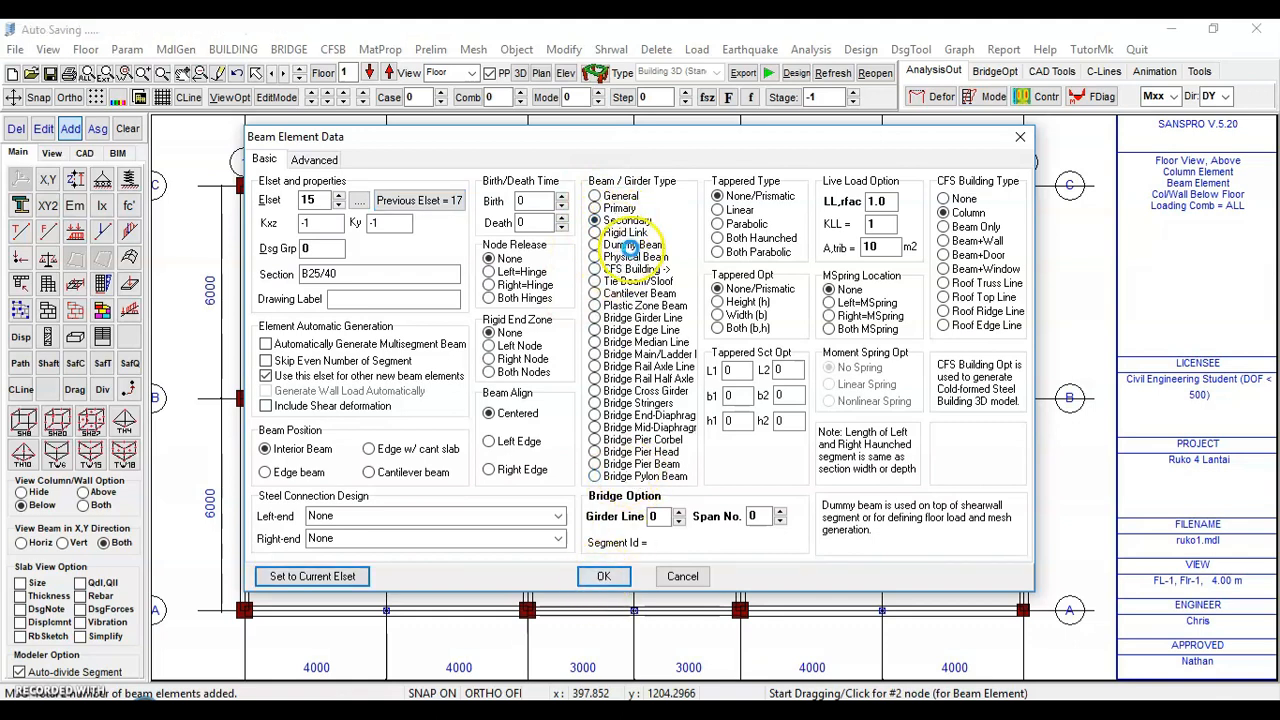
{"action": "left_click", "coordinate": [600, 575]}
{"action": "left_click", "coordinate": [697, 399]}
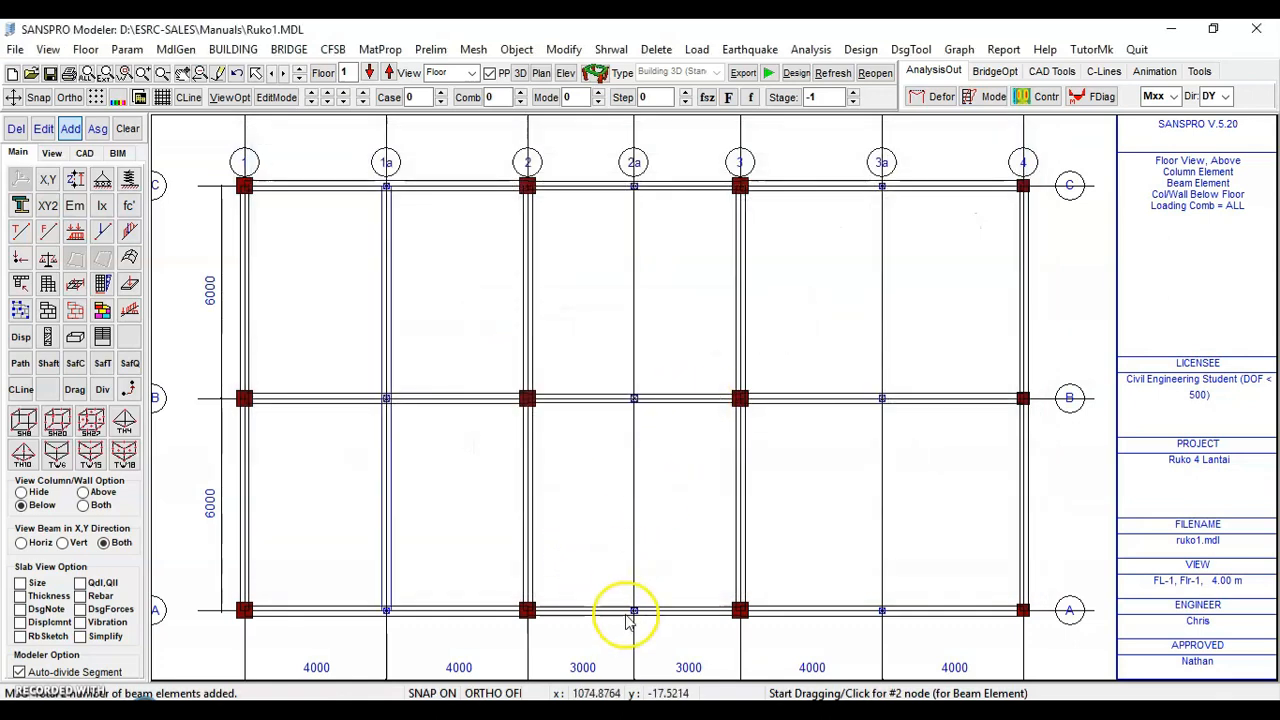
Draw beams along grids 2a and 3a from axis A to axis C, dividing them automatically
{"action": "left_click", "coordinate": [634, 608]}
{"action": "left_click", "coordinate": [634, 186]}
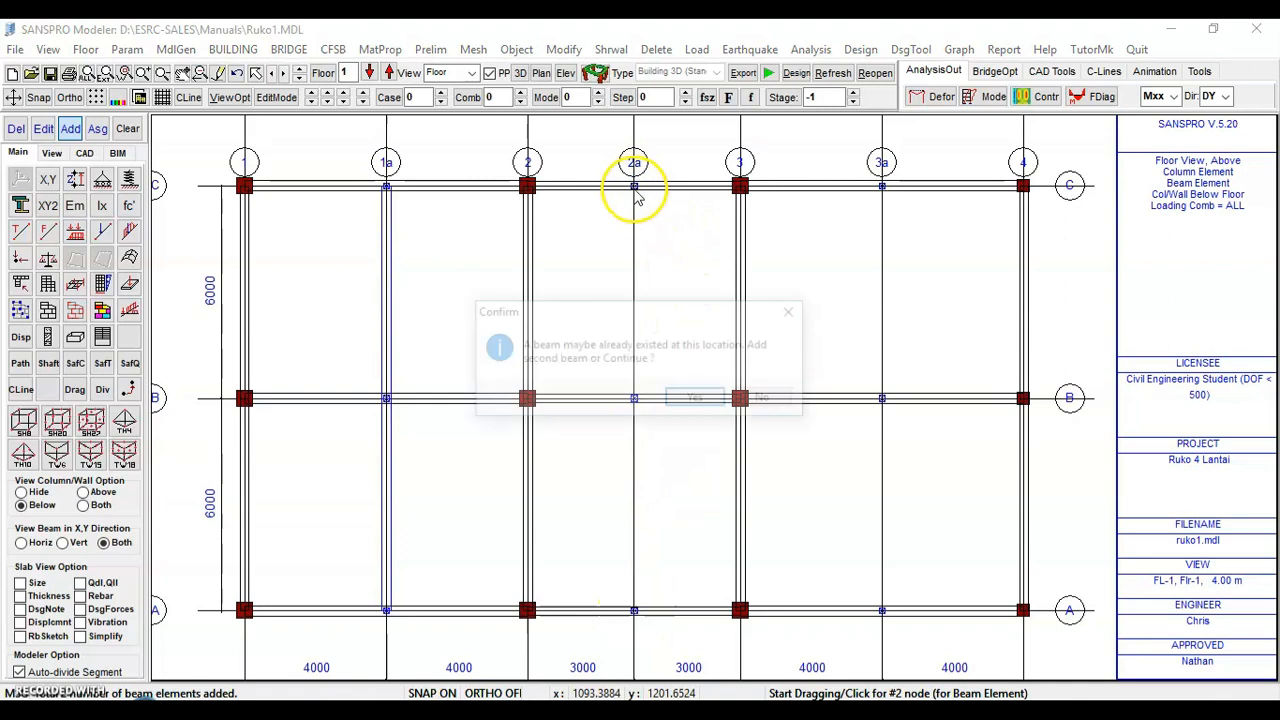
{"action": "left_click", "coordinate": [700, 405]}
{"action": "left_click", "coordinate": [697, 398]}
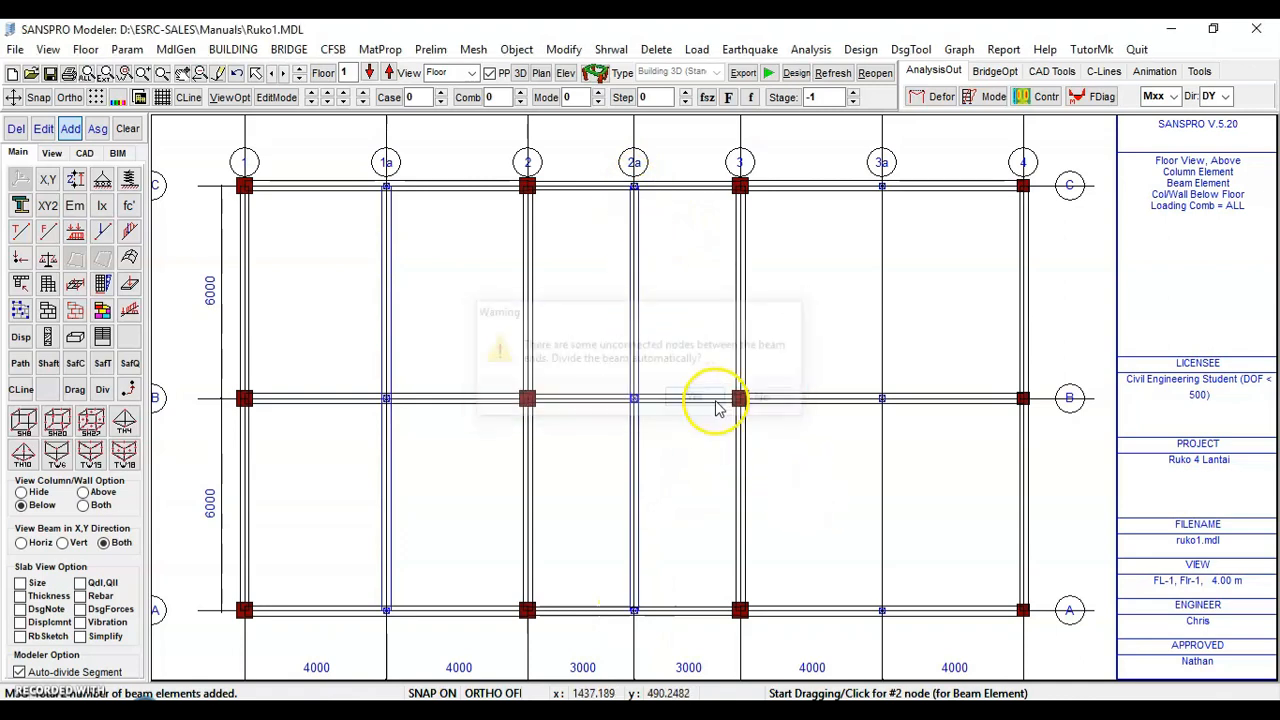
{"action": "left_click", "coordinate": [882, 608]}
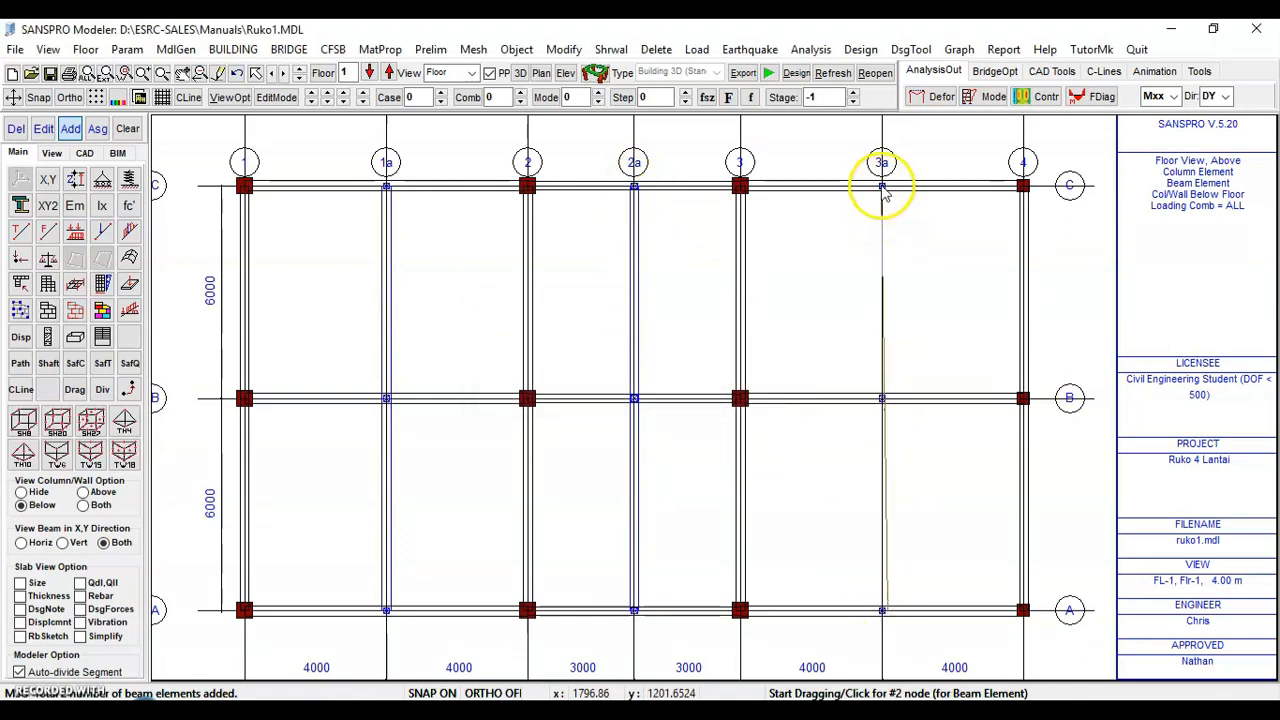
{"action": "left_click", "coordinate": [882, 186]}
{"action": "left_click", "coordinate": [705, 398]}
{"action": "left_click", "coordinate": [702, 399]}
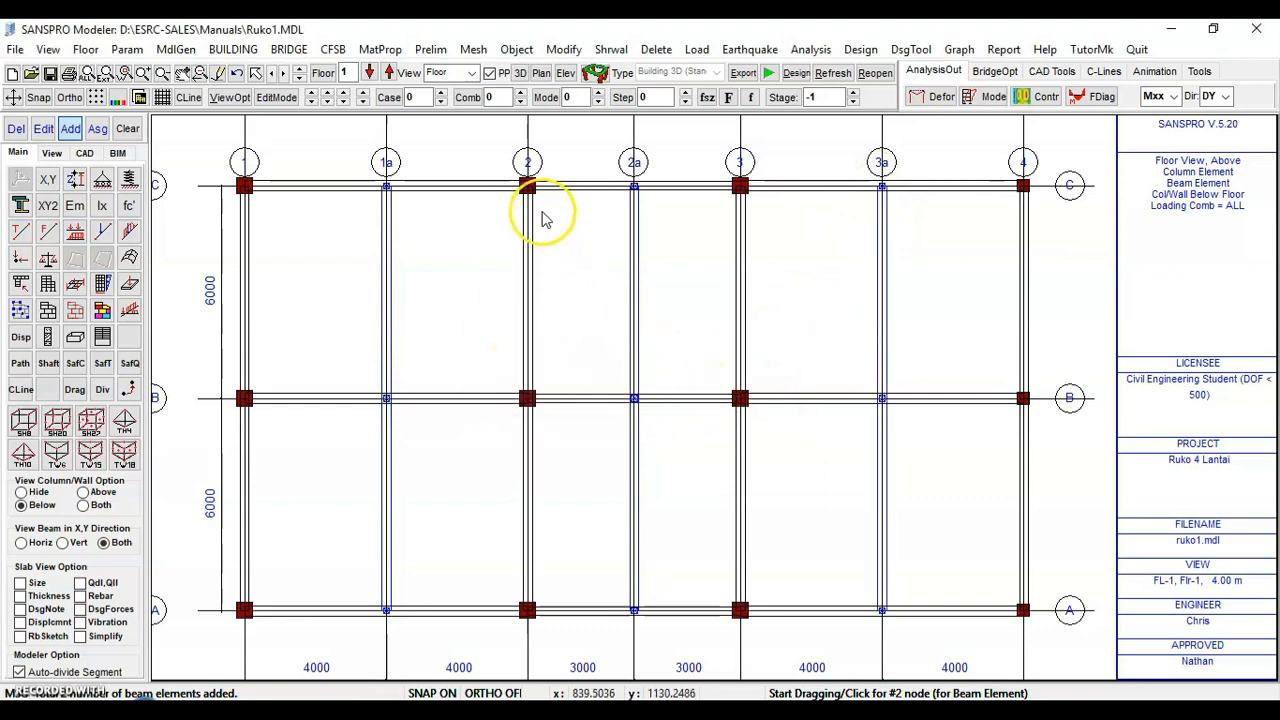
Open the 3D render view of the structure, set its background colour to white, and close it
{"action": "left_click", "coordinate": [596, 78]}
{"action": "left_click_drag", "start_coordinate": [616, 133], "coordinate": [641, 46]}
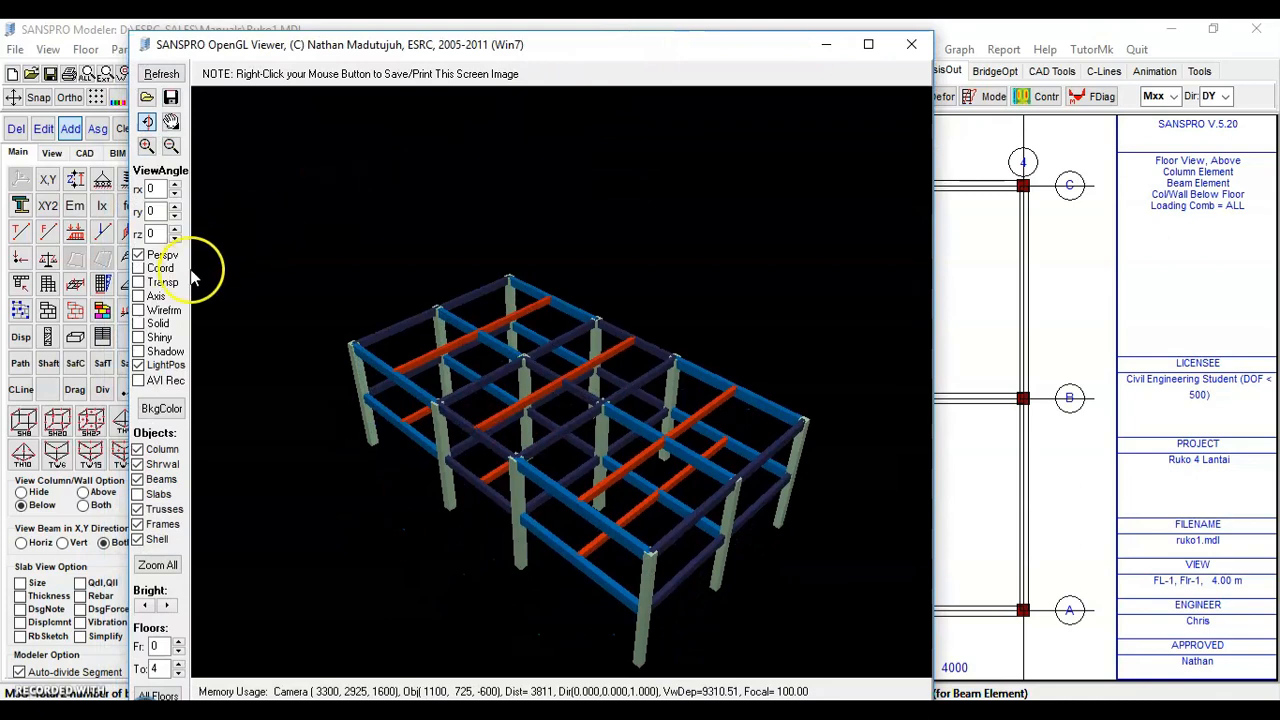
{"action": "left_click", "coordinate": [161, 408]}
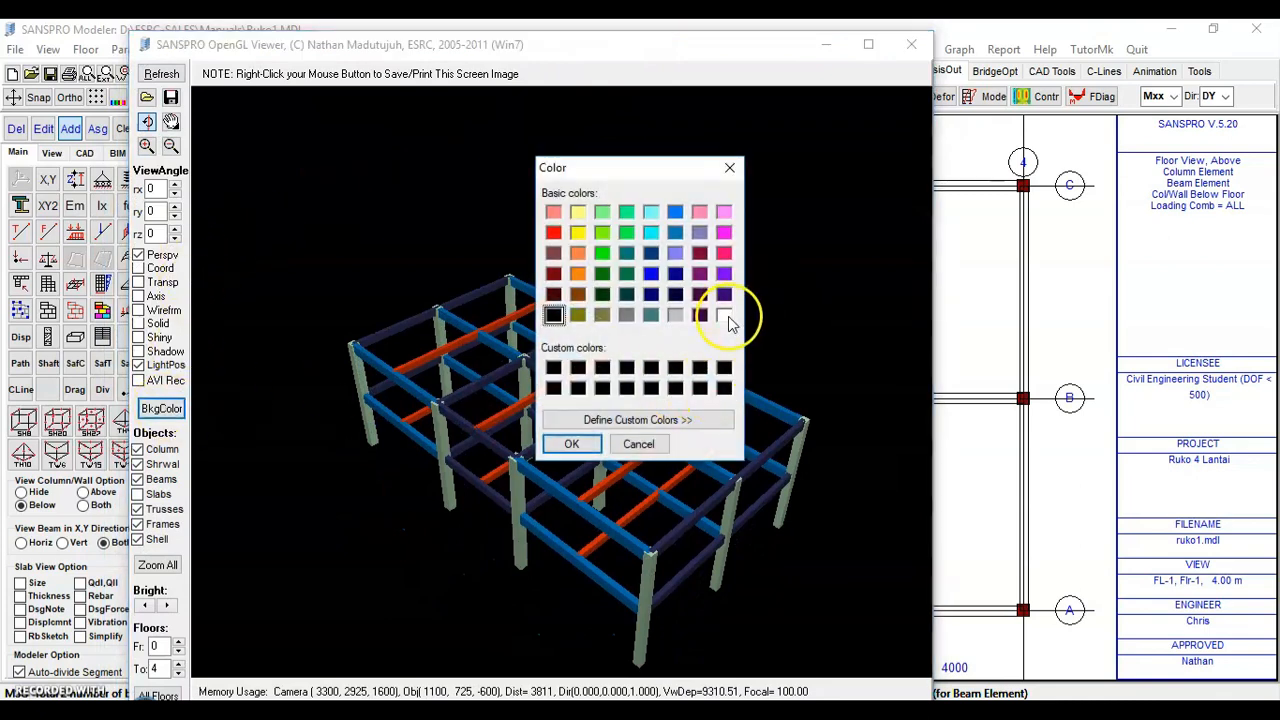
{"action": "left_click", "coordinate": [724, 316]}
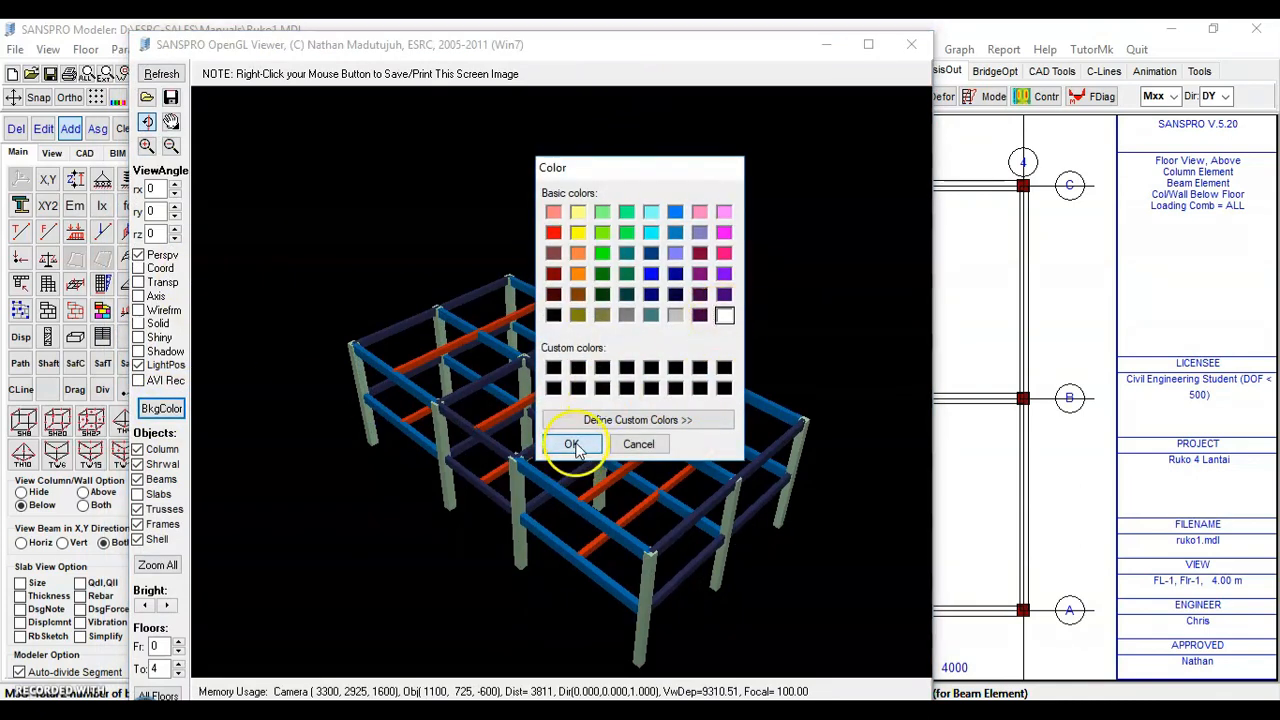
{"action": "left_click", "coordinate": [572, 444]}
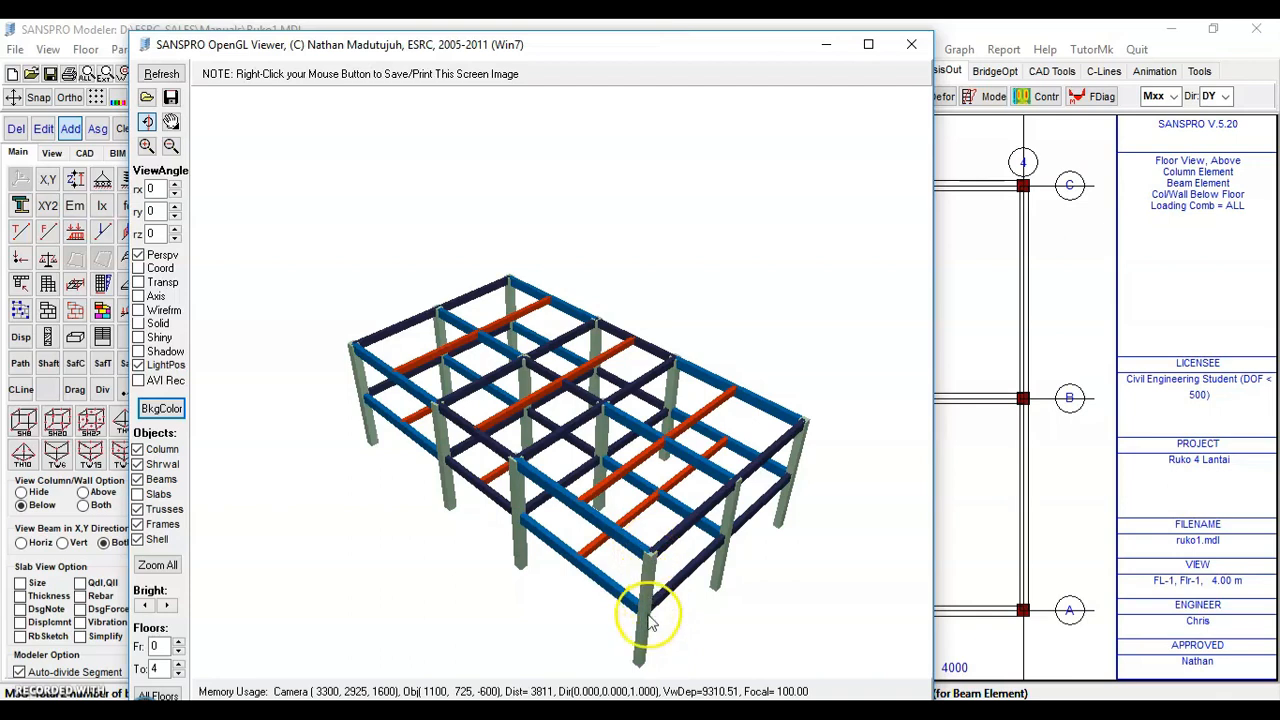
{"action": "left_click", "coordinate": [912, 45]}
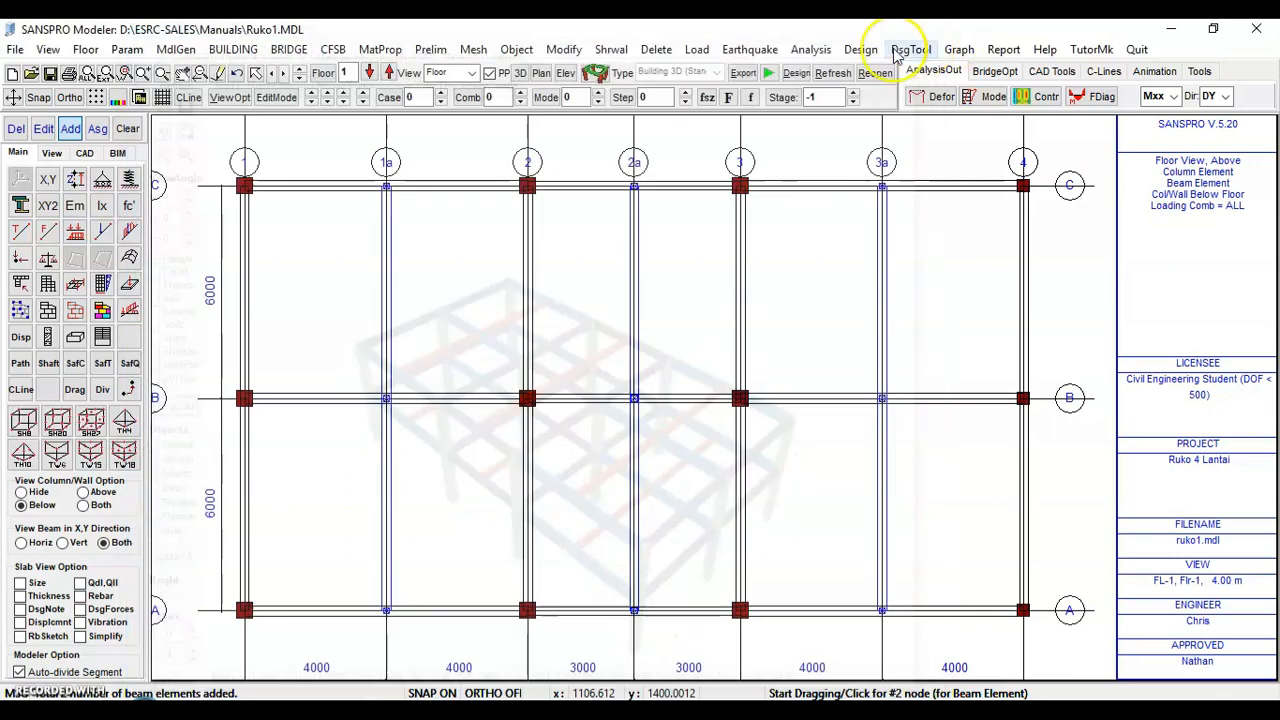
Review the building storey data table
{"action": "left_click", "coordinate": [233, 49]}
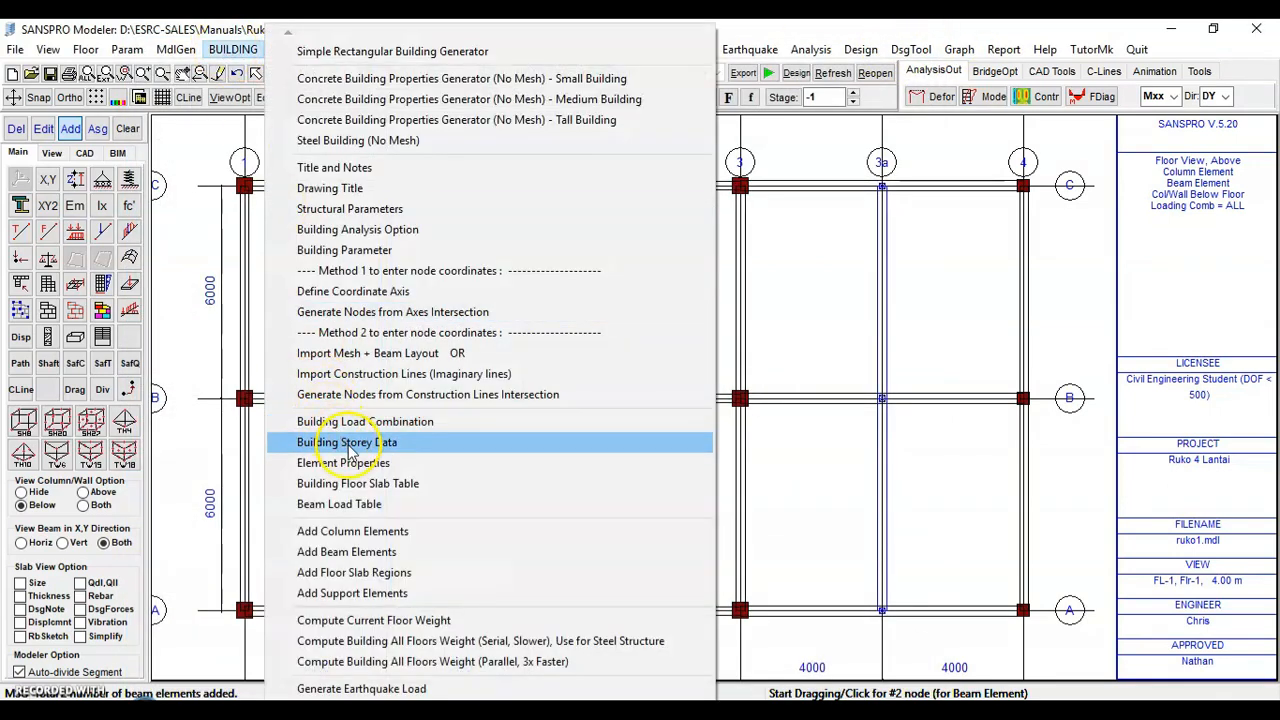
{"action": "left_click", "coordinate": [340, 442]}
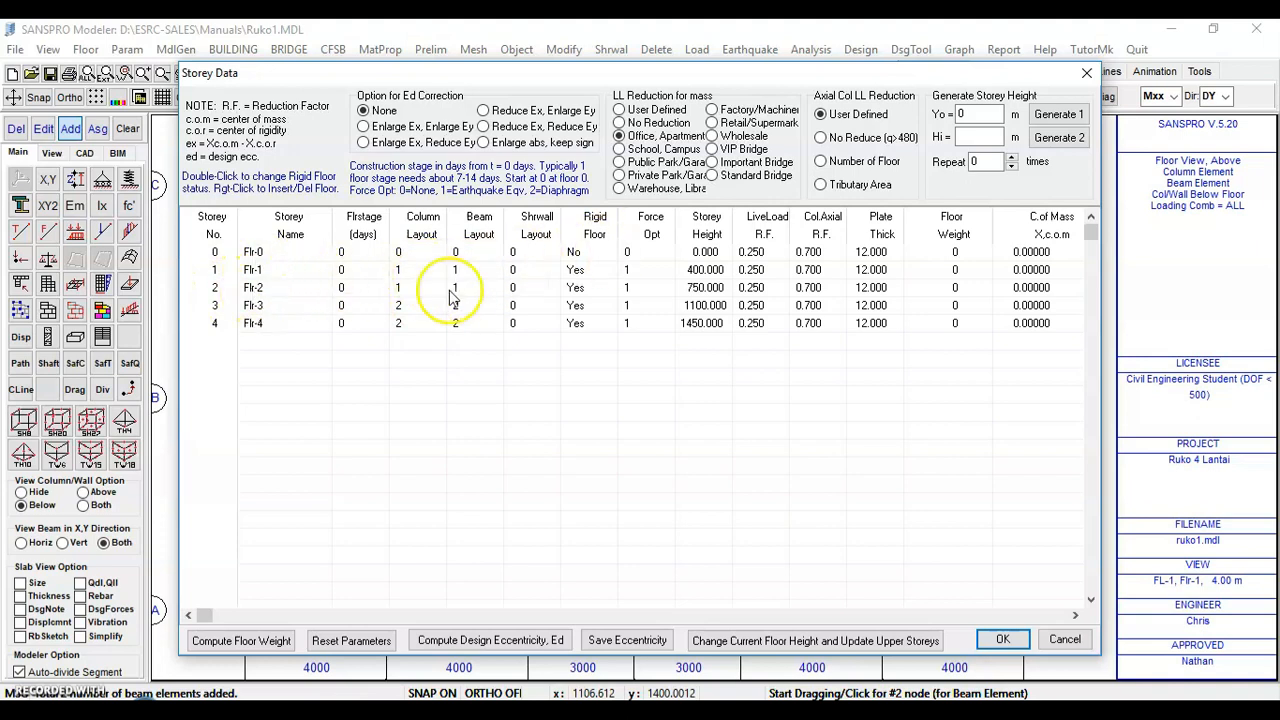
{"action": "left_click", "coordinate": [1001, 640]}
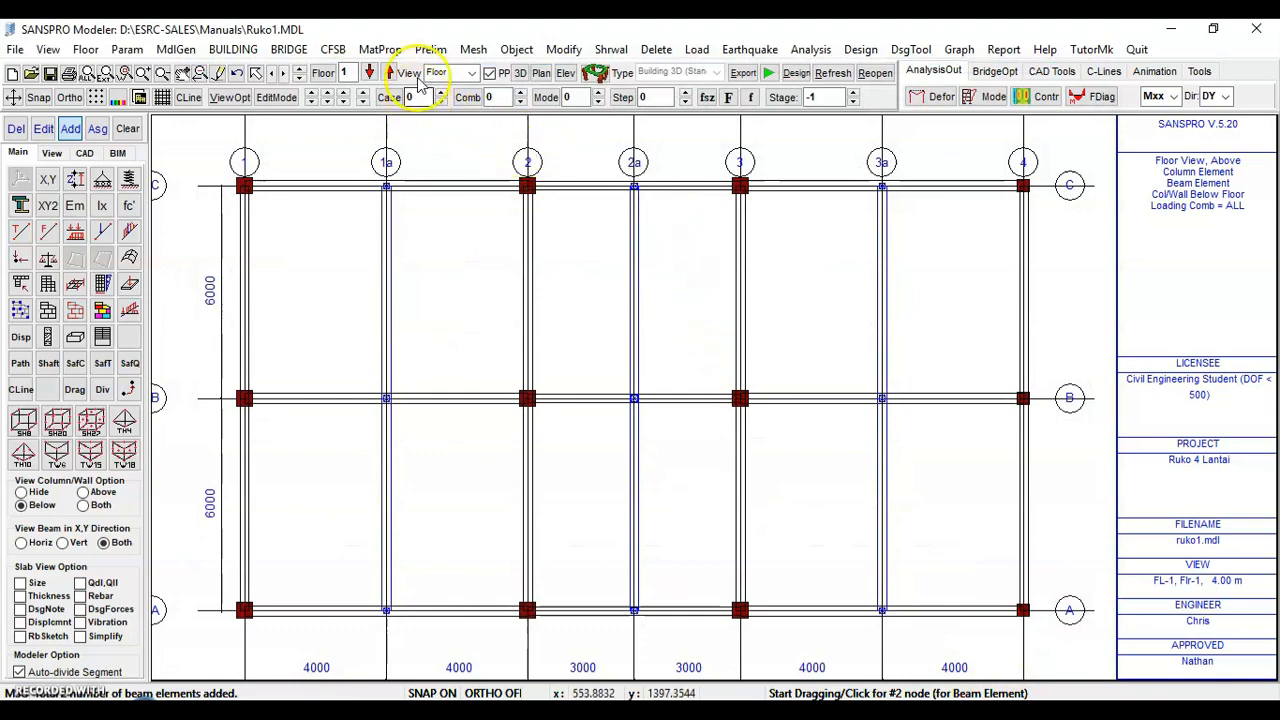
Switch the working floor to floor 2 and inspect the structure in the 3D render view
{"action": "left_click", "coordinate": [389, 74]}
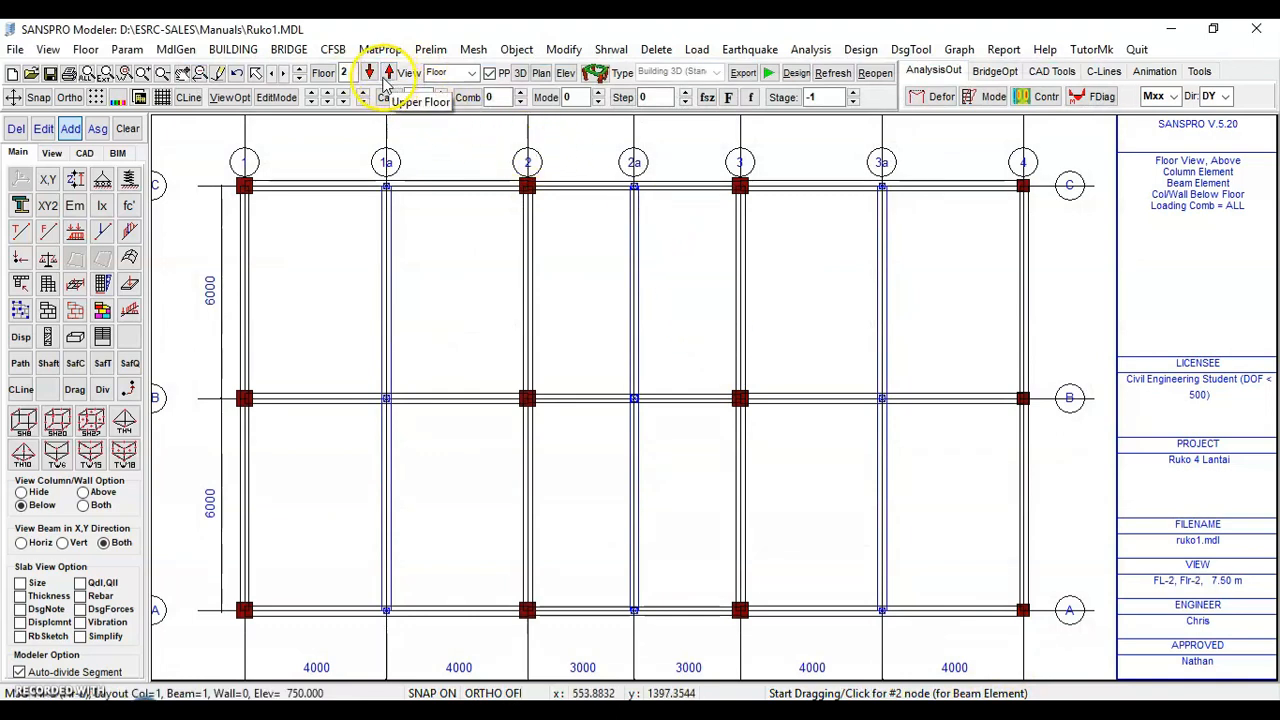
{"action": "left_click", "coordinate": [369, 74]}
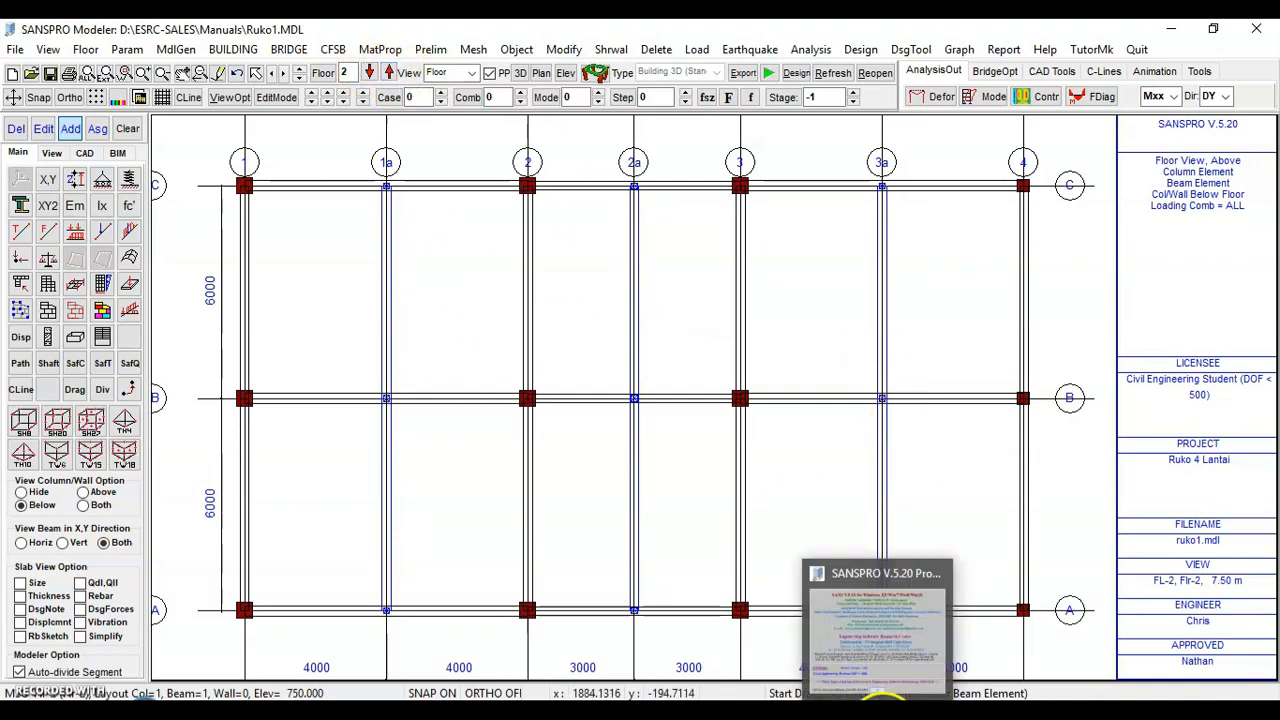
{"action": "left_click", "coordinate": [596, 74]}
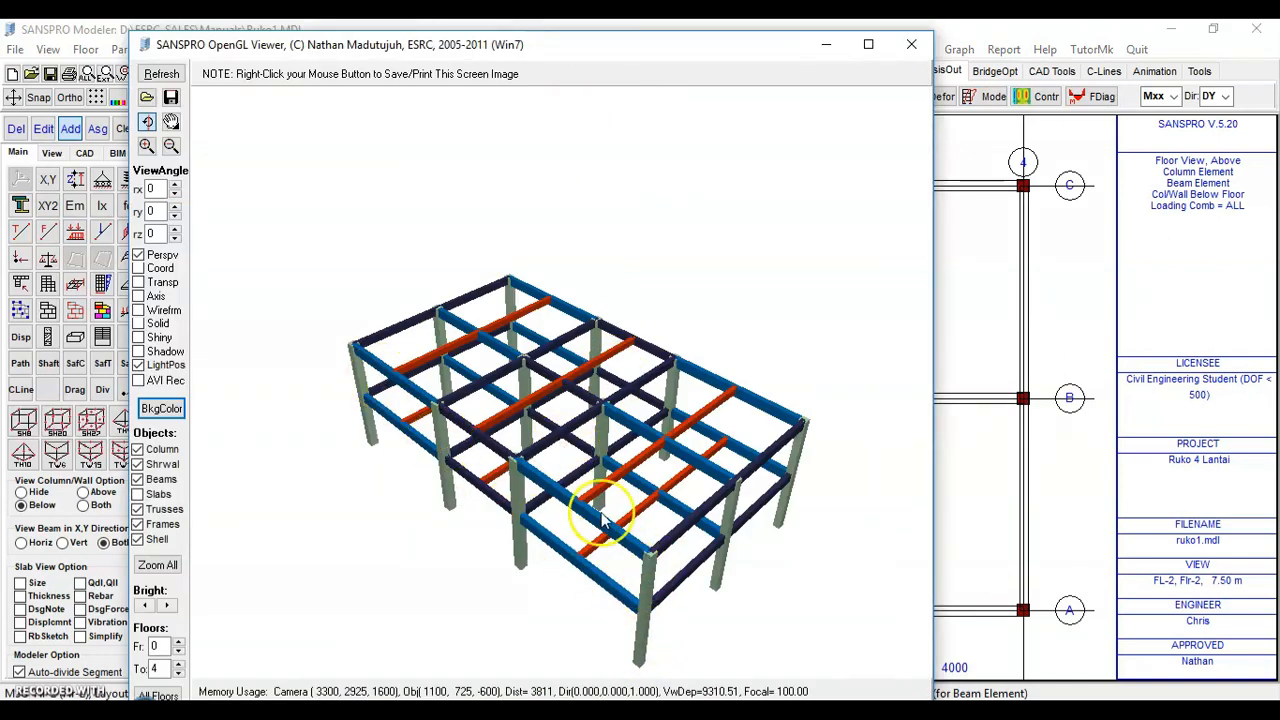
{"action": "left_click", "coordinate": [911, 44]}
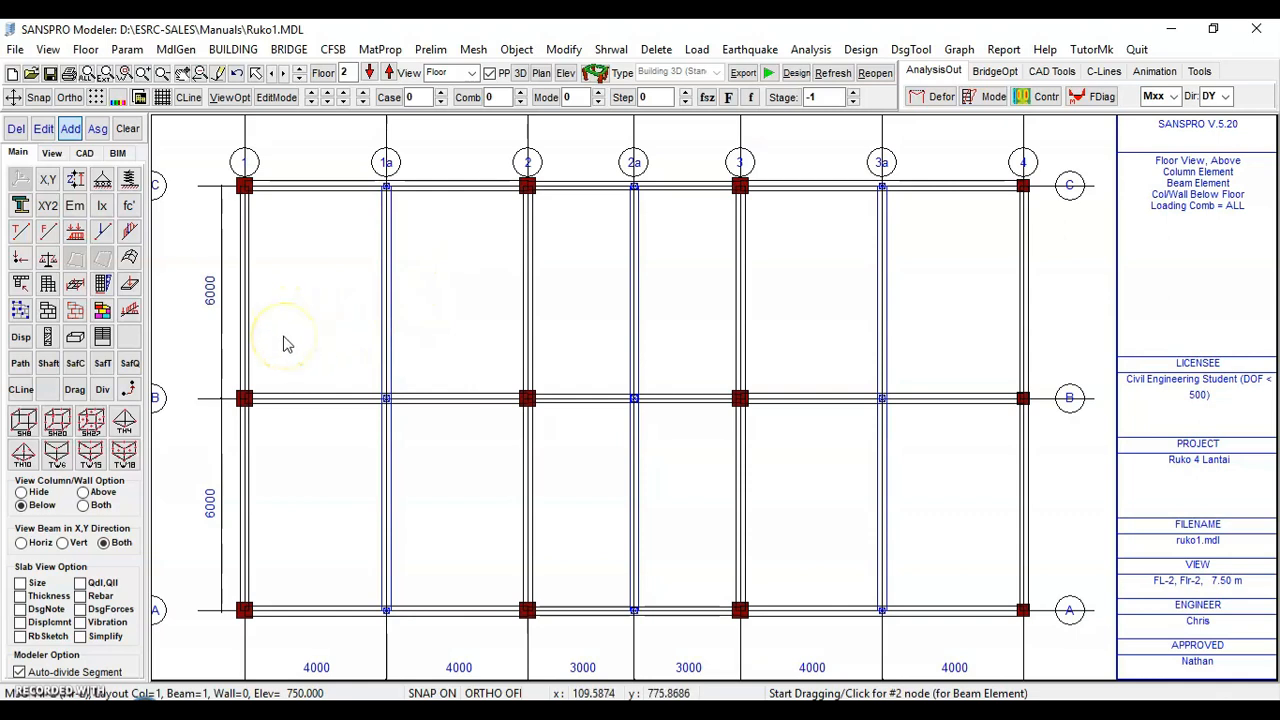
Add a floor slab region between grids 1 and 1a from axis A to axis B using slab No. 6 (TP12)
{"action": "left_click", "coordinate": [103, 313]}
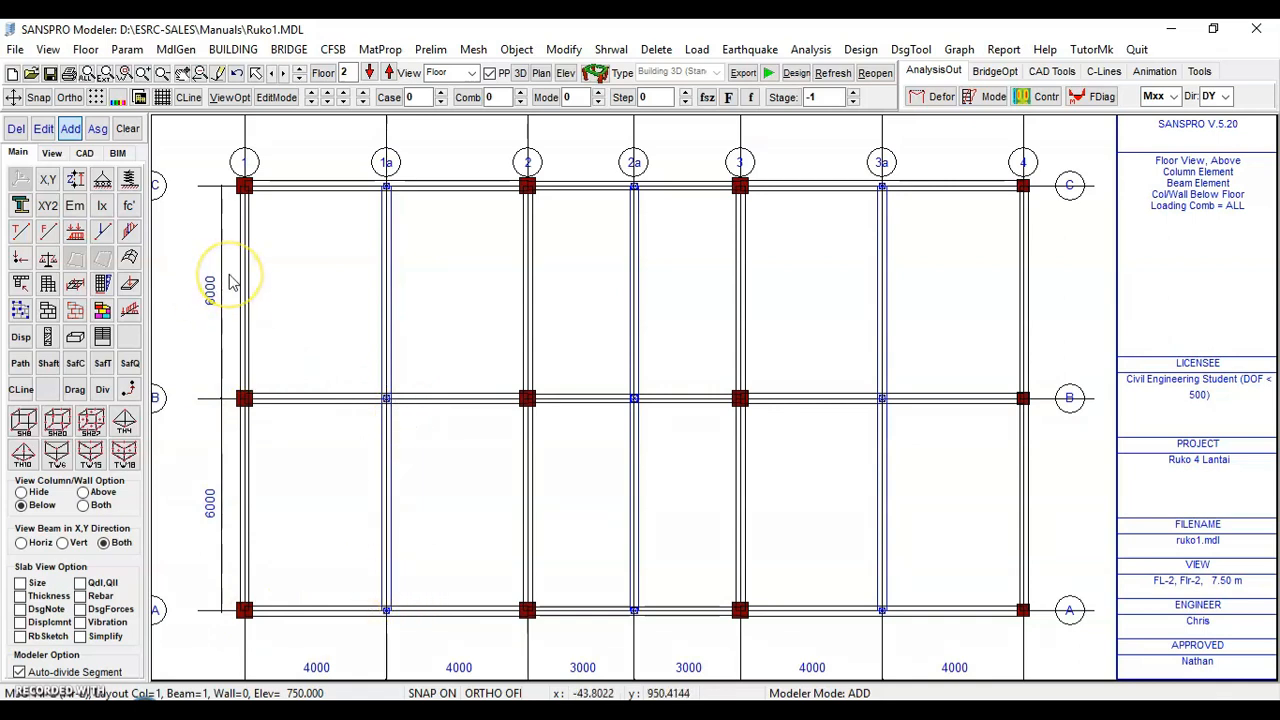
{"action": "left_click", "coordinate": [102, 313]}
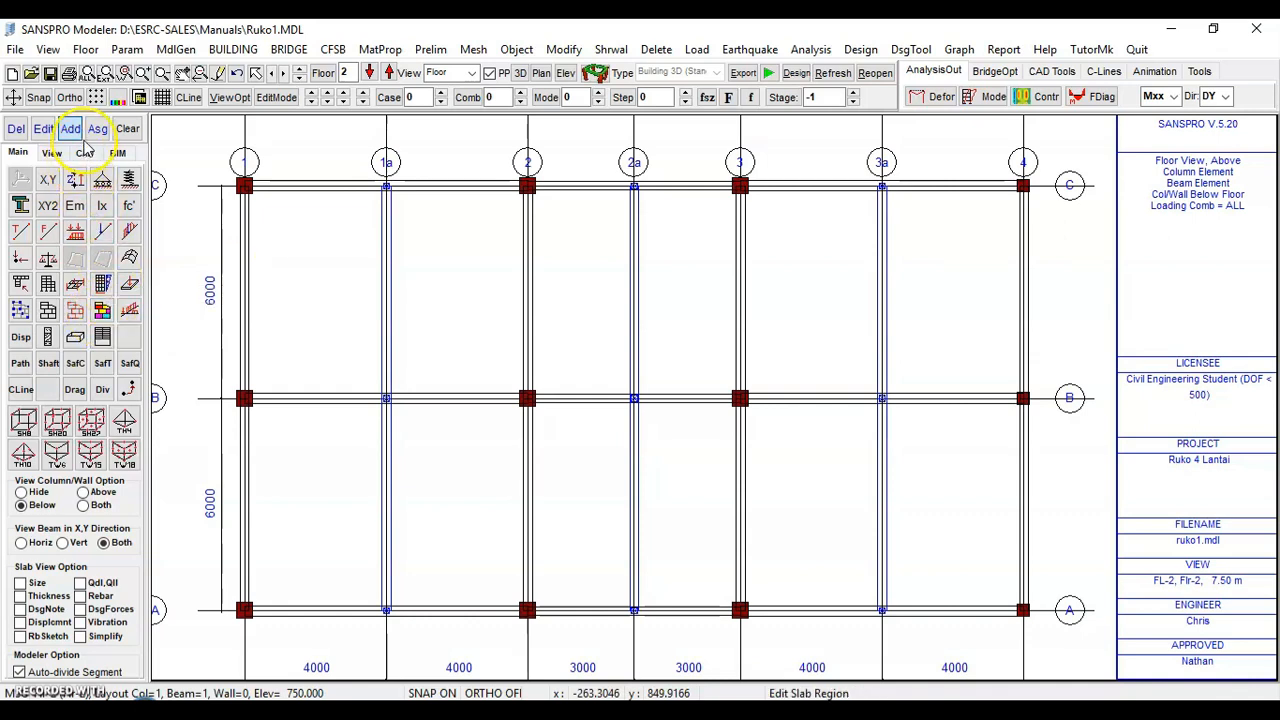
{"action": "left_click", "coordinate": [386, 608]}
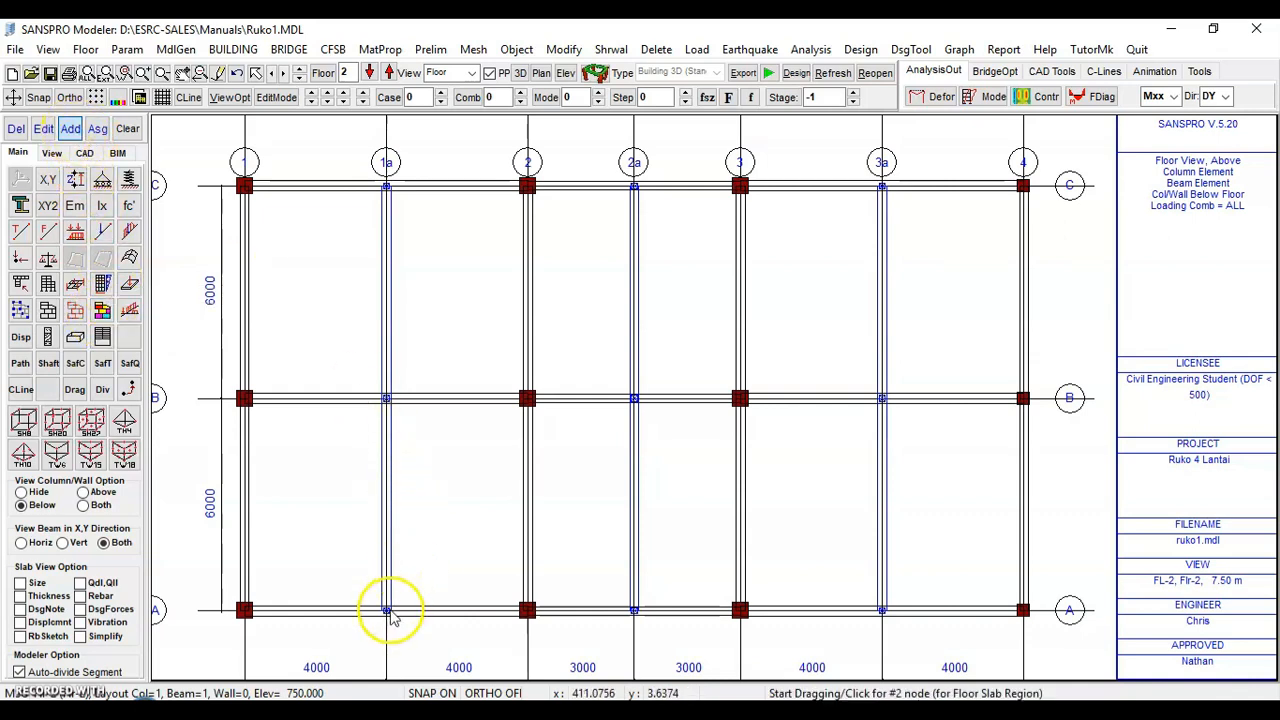
{"action": "left_click", "coordinate": [386, 399]}
{"action": "left_click", "coordinate": [244, 398]}
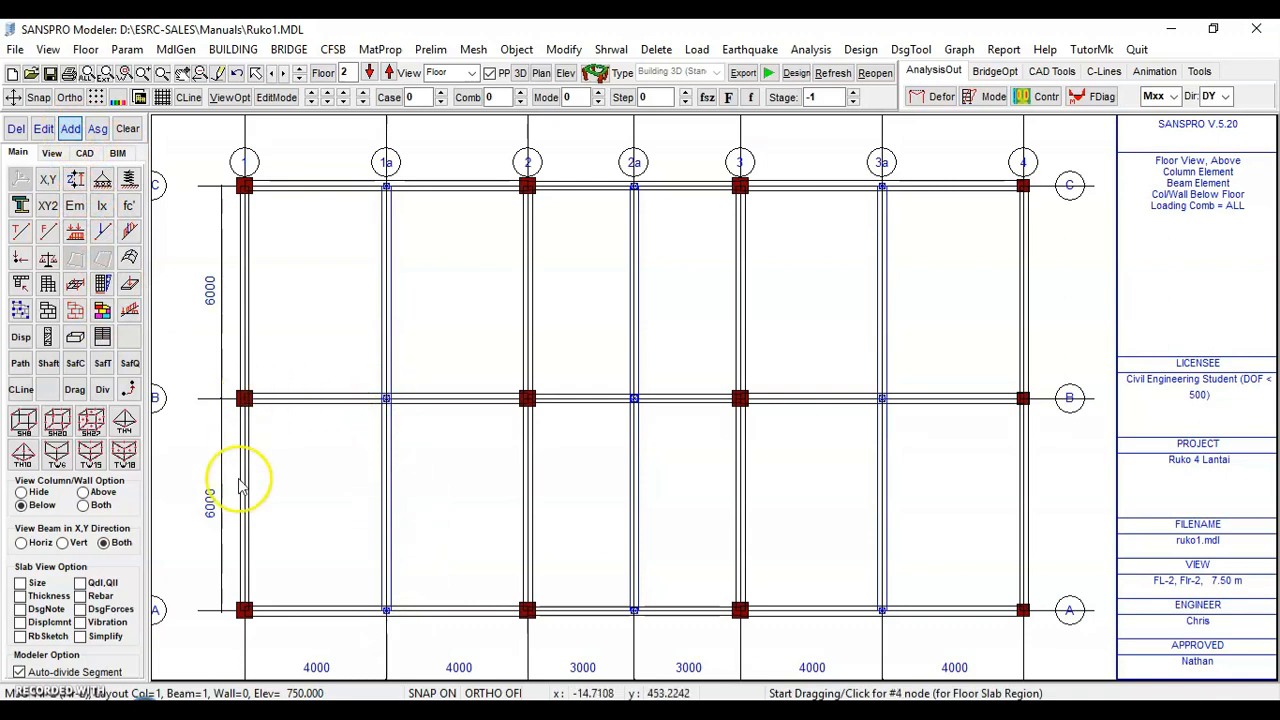
{"action": "left_click", "coordinate": [244, 610]}
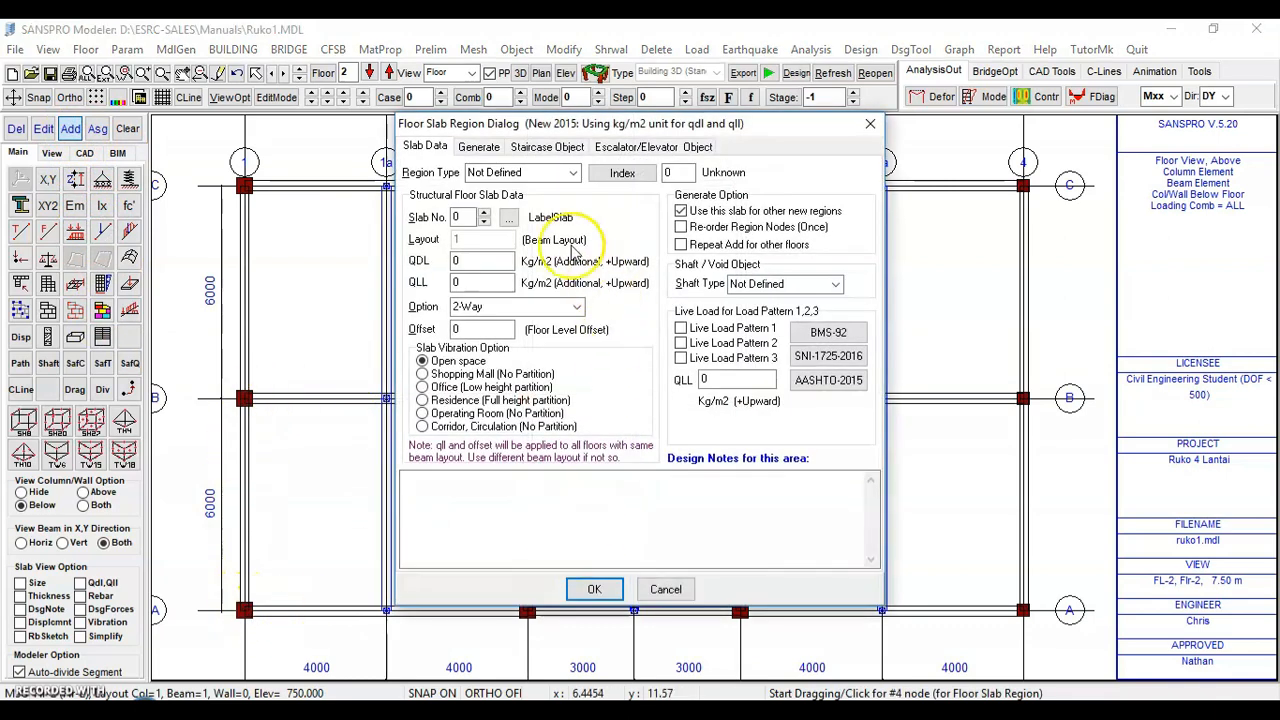
{"action": "left_click", "coordinate": [509, 218]}
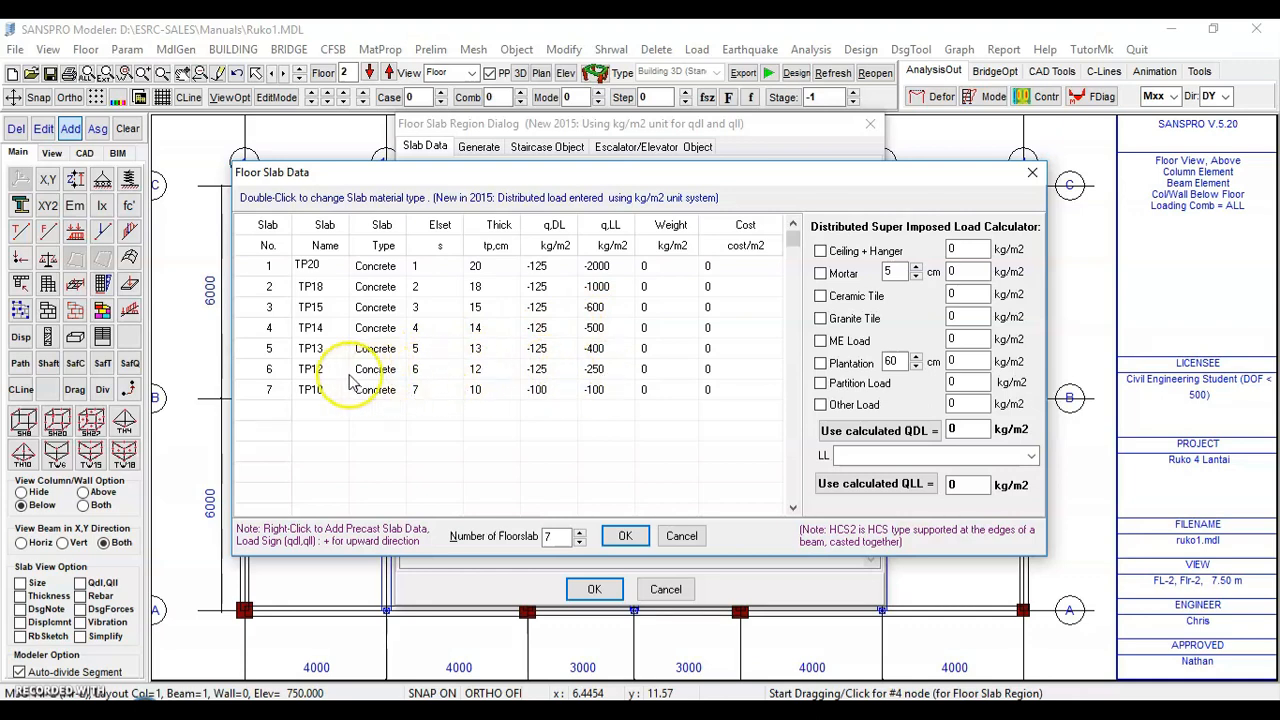
{"action": "left_click", "coordinate": [625, 536]}
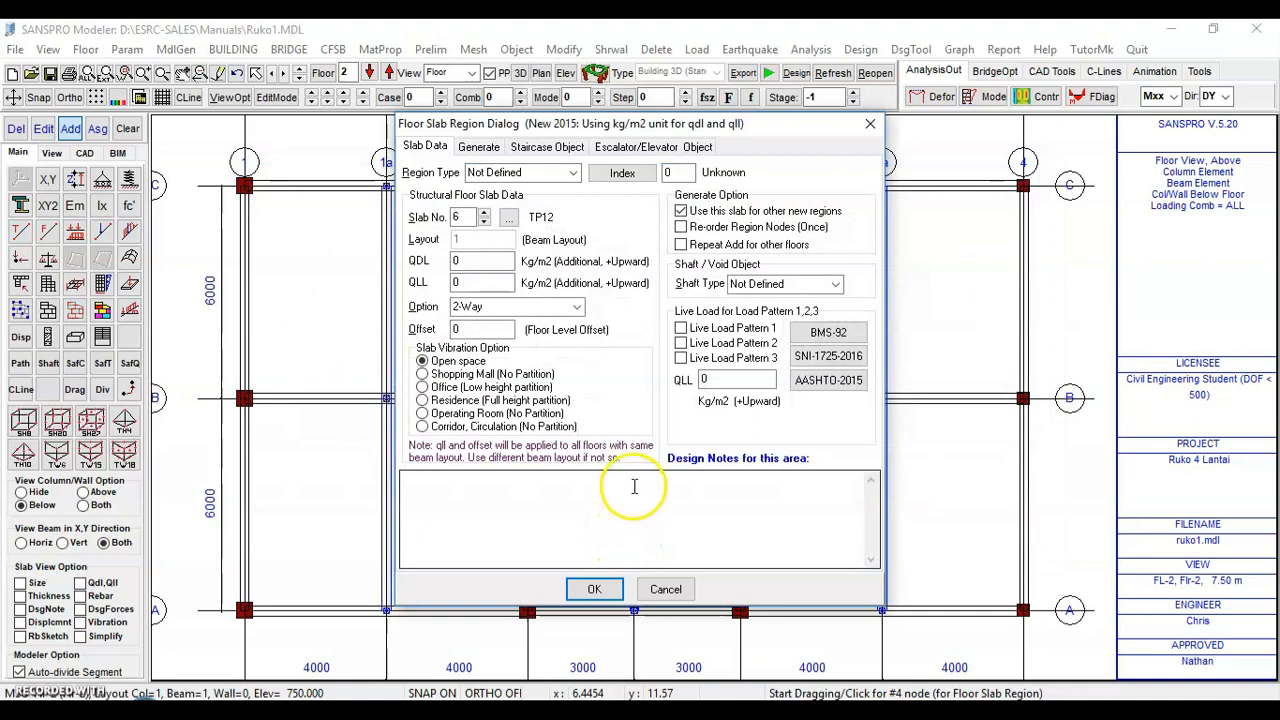
{"action": "left_click", "coordinate": [492, 284]}
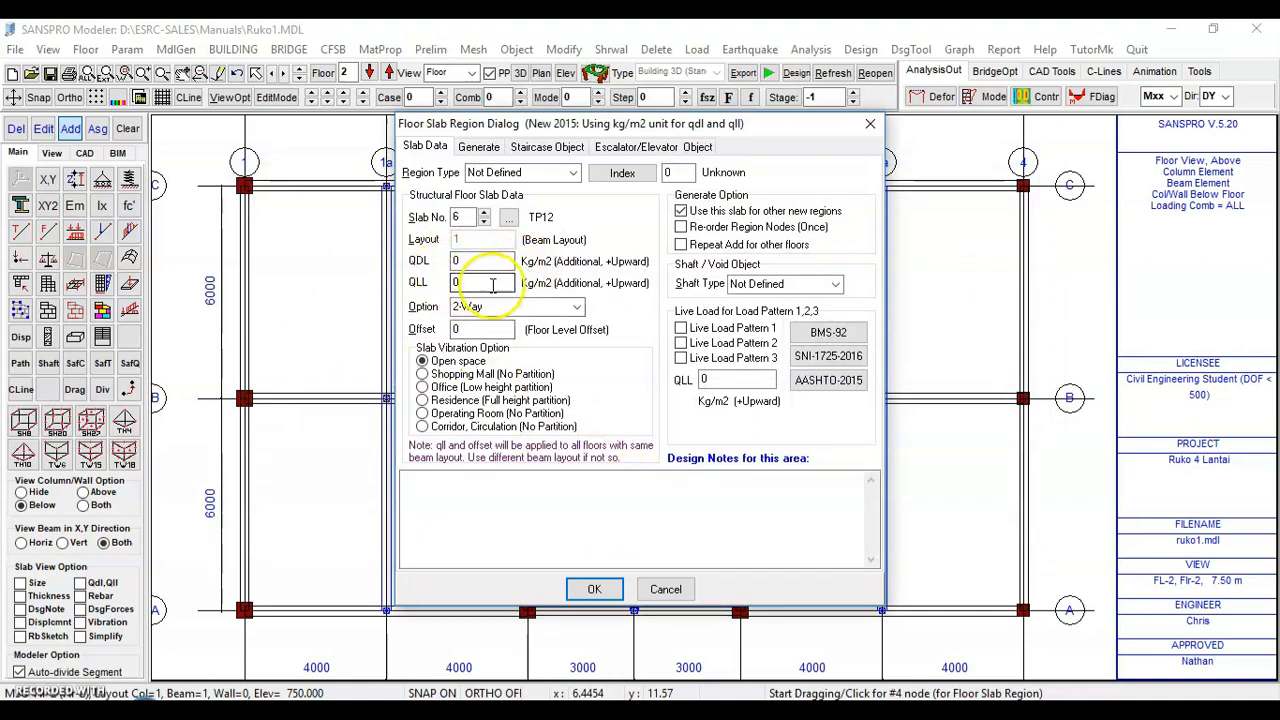
{"action": "left_click", "coordinate": [595, 589]}
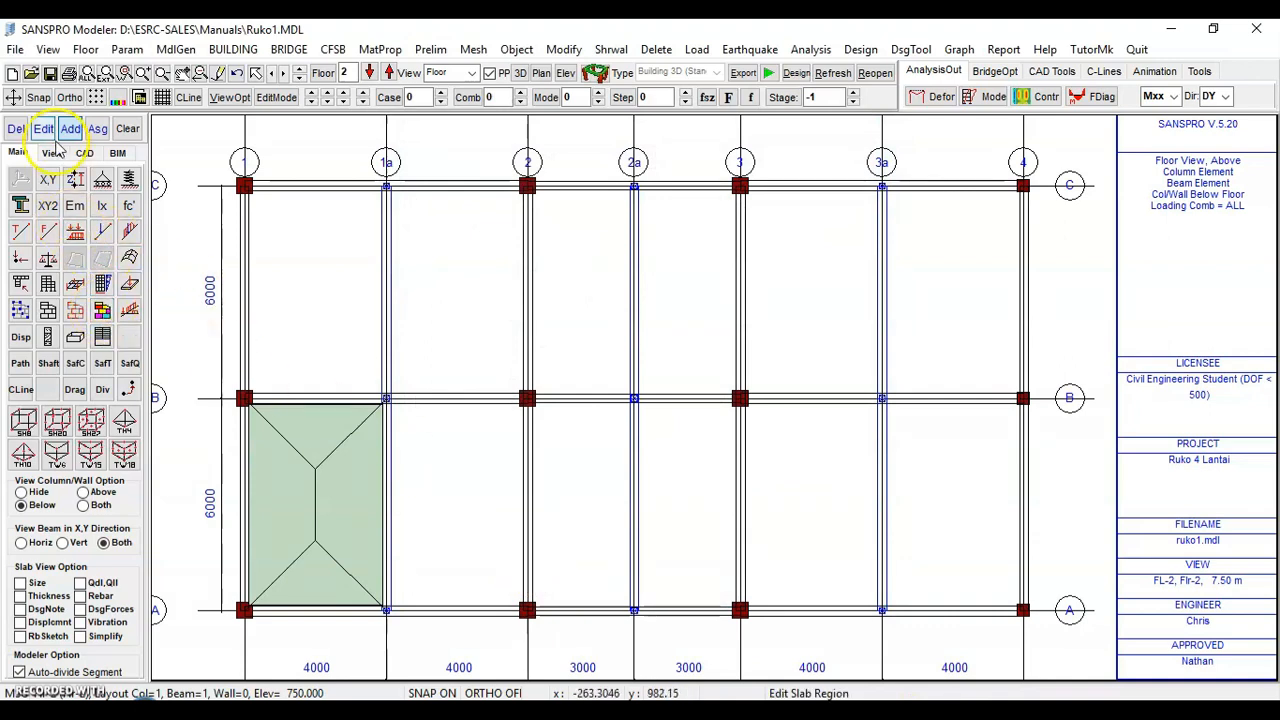
Edit that slab region to use the Residence (Full height partition) vibration option
{"action": "left_click", "coordinate": [318, 503]}
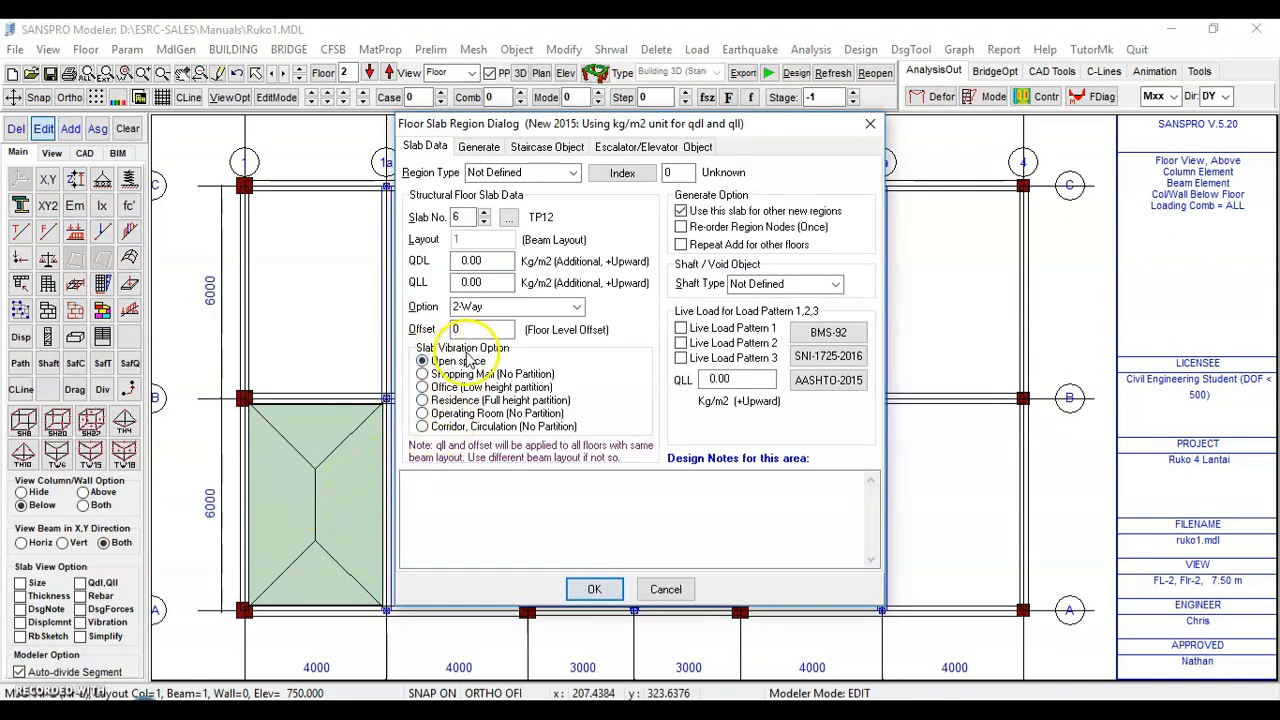
{"action": "left_click", "coordinate": [455, 402]}
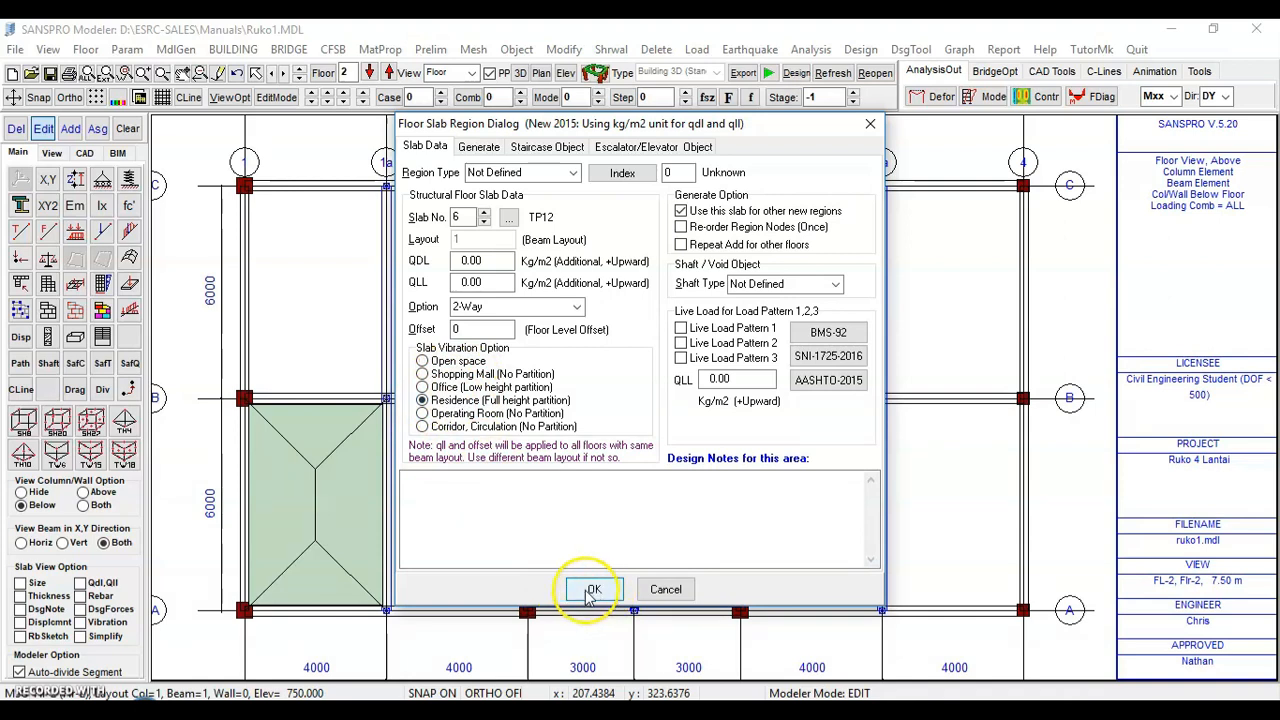
{"action": "left_click", "coordinate": [592, 590]}
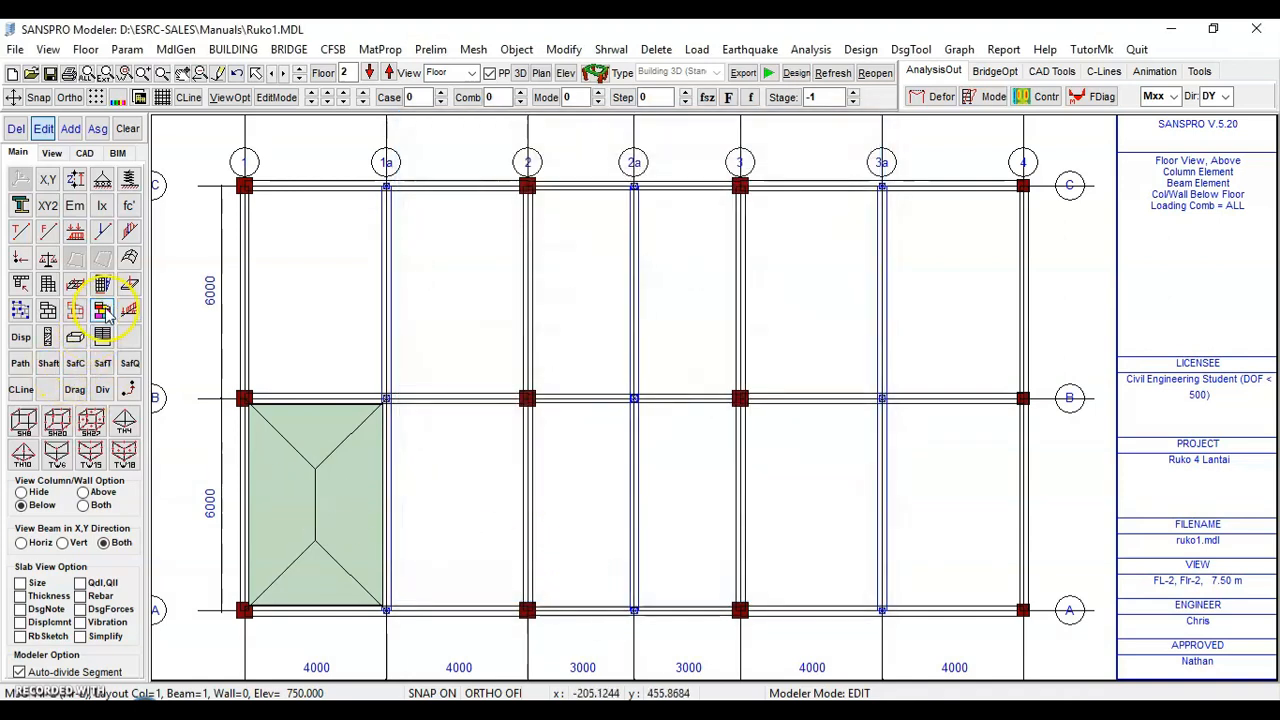
Add a floor slab region between grids 1a and 2 from axis A to axis B with slab TP12
{"action": "left_click", "coordinate": [102, 284]}
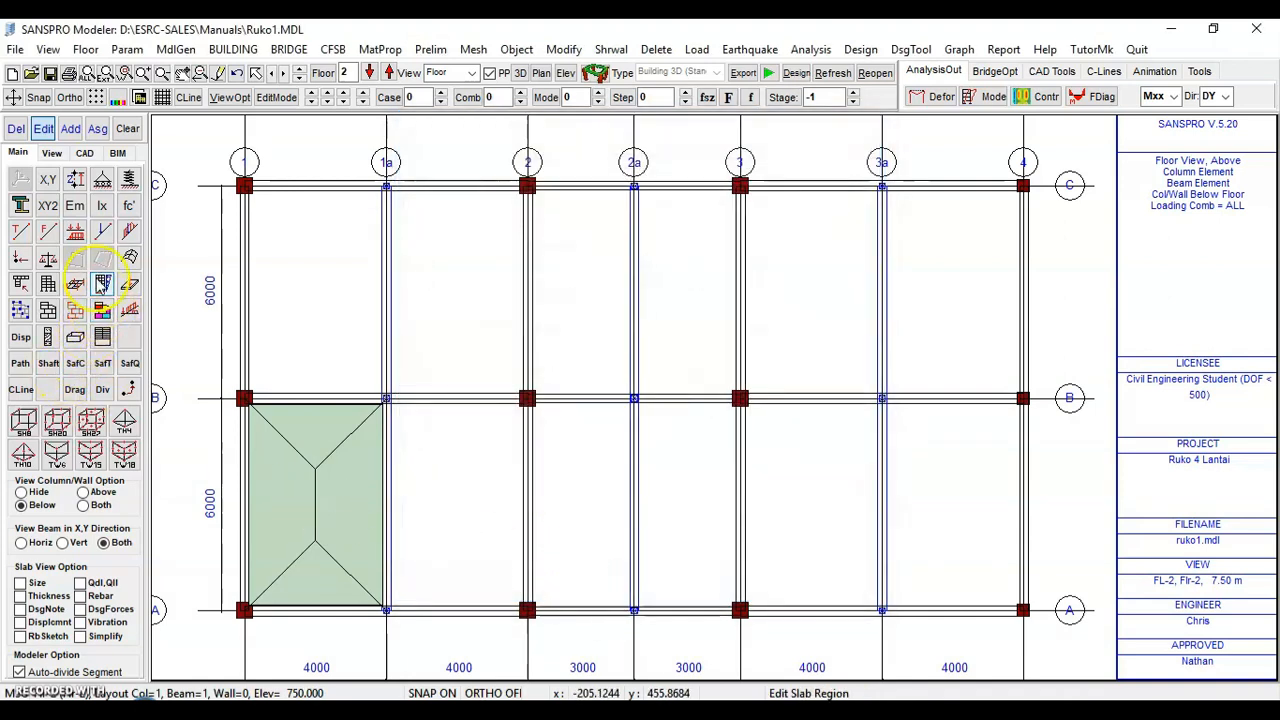
{"action": "left_click", "coordinate": [74, 132]}
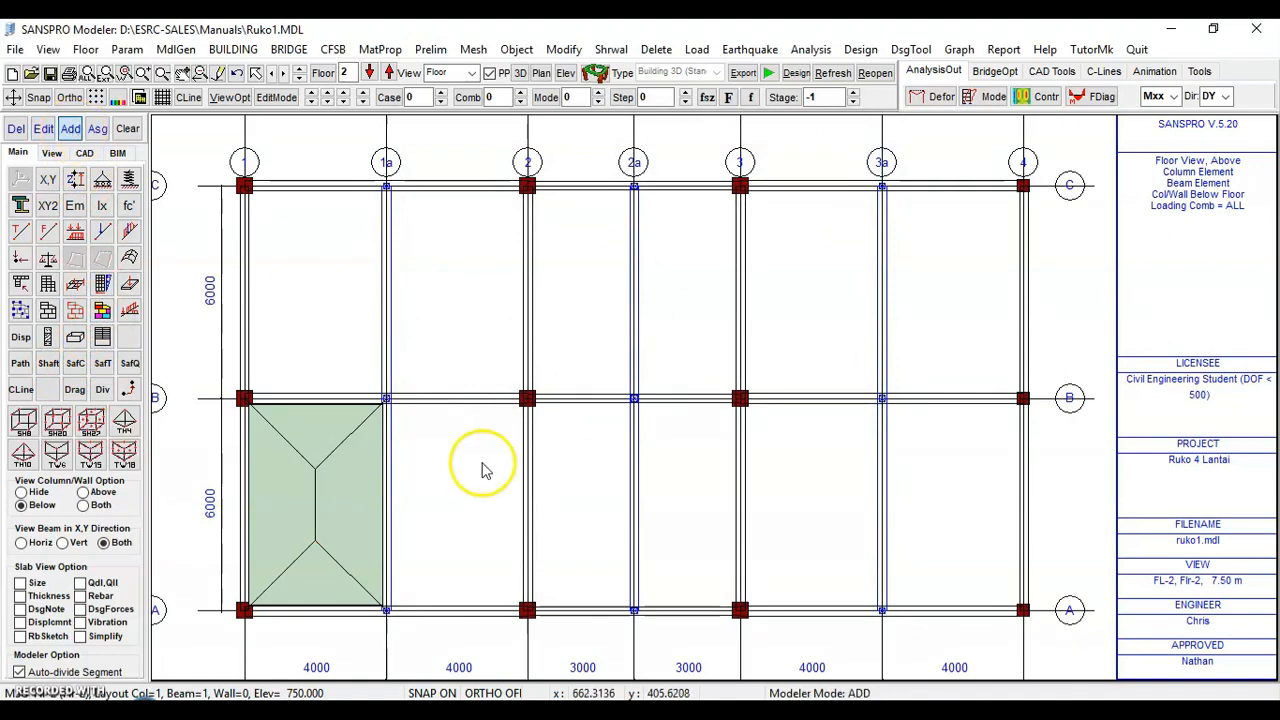
{"action": "left_click", "coordinate": [526, 609]}
{"action": "left_click", "coordinate": [529, 400]}
{"action": "left_click", "coordinate": [387, 400]}
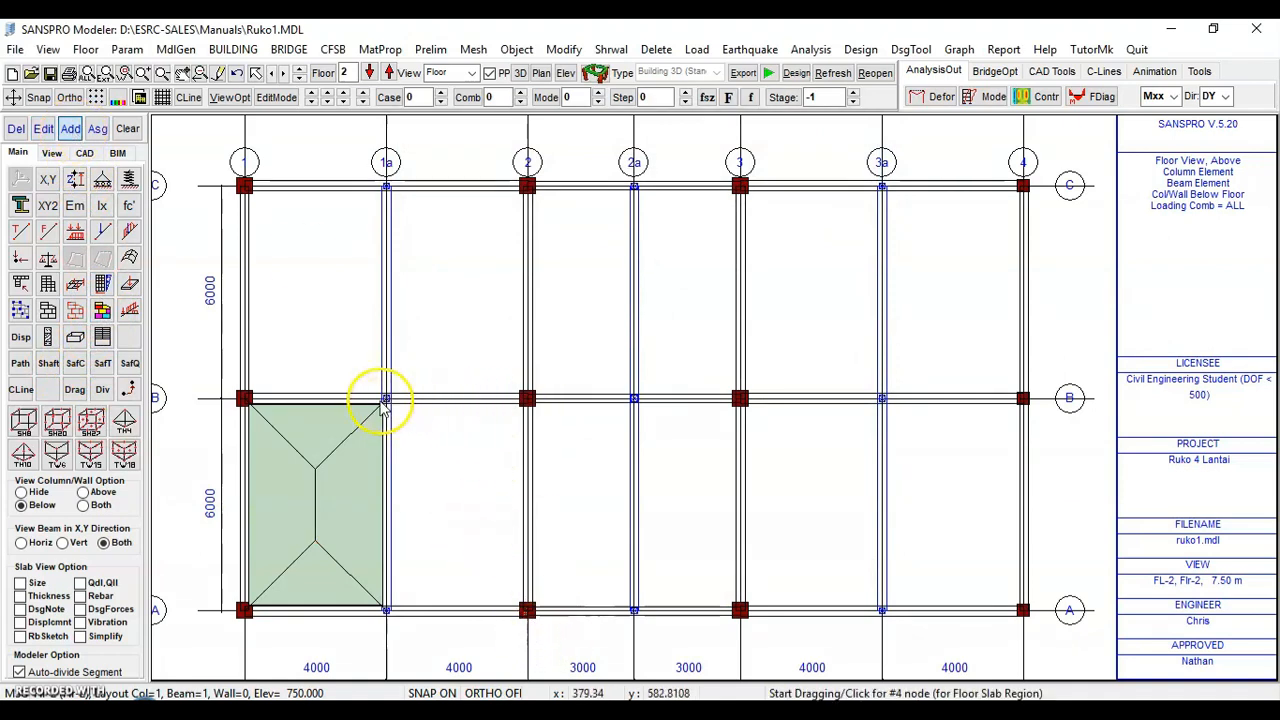
{"action": "left_click", "coordinate": [389, 606]}
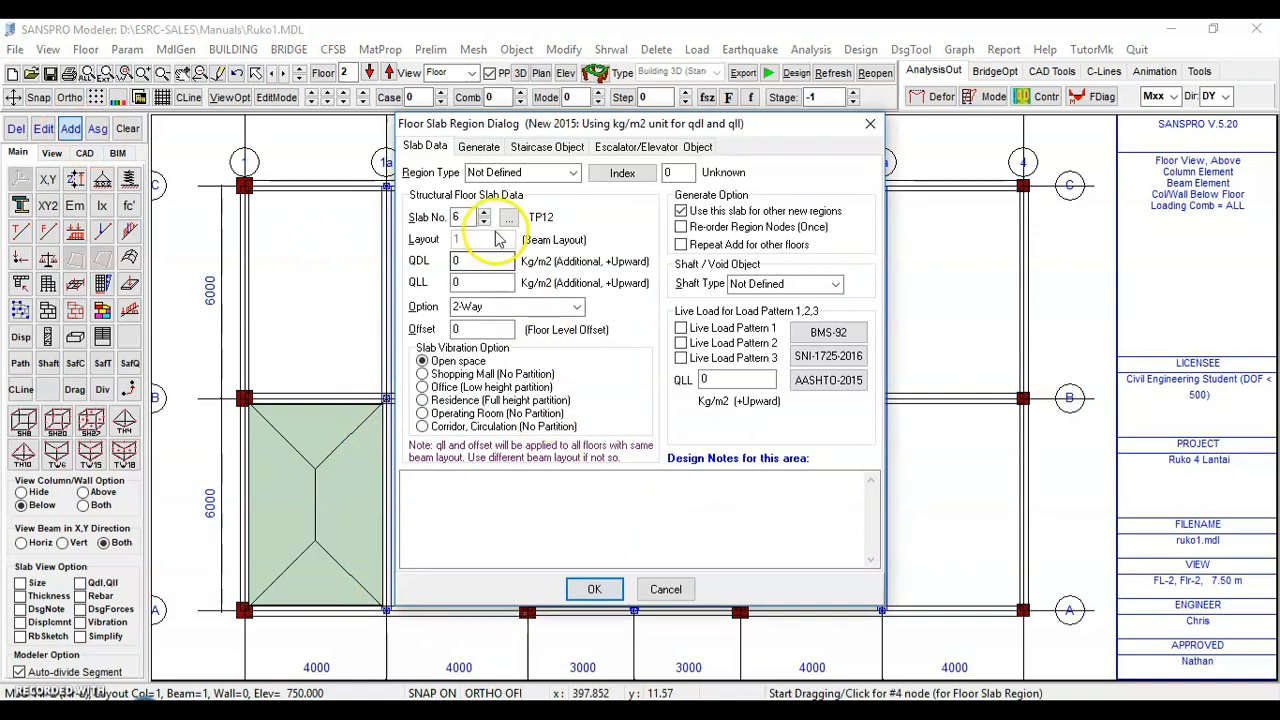
{"action": "left_click", "coordinate": [600, 592]}
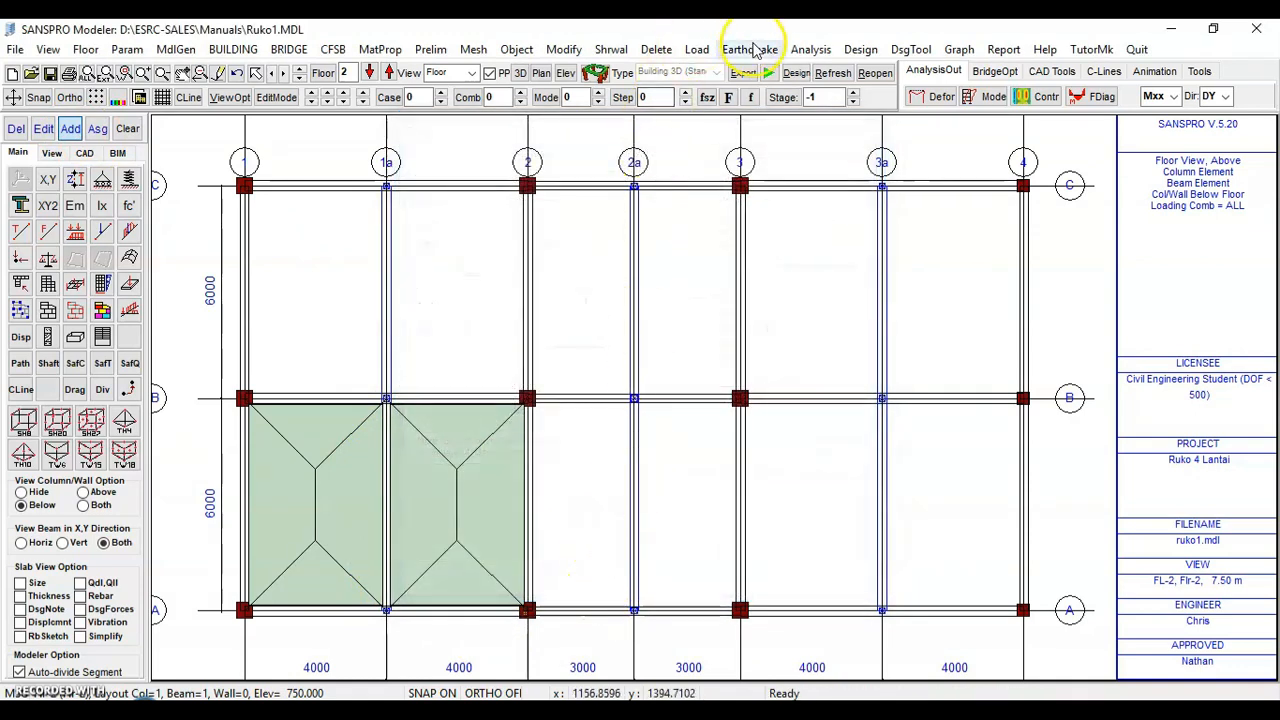
Generate slab regions over all bays of the floor with Edit/Add/Del Multiple Slab Regions, changing slab to No. 6 (TP12)
{"action": "left_click", "coordinate": [517, 50]}
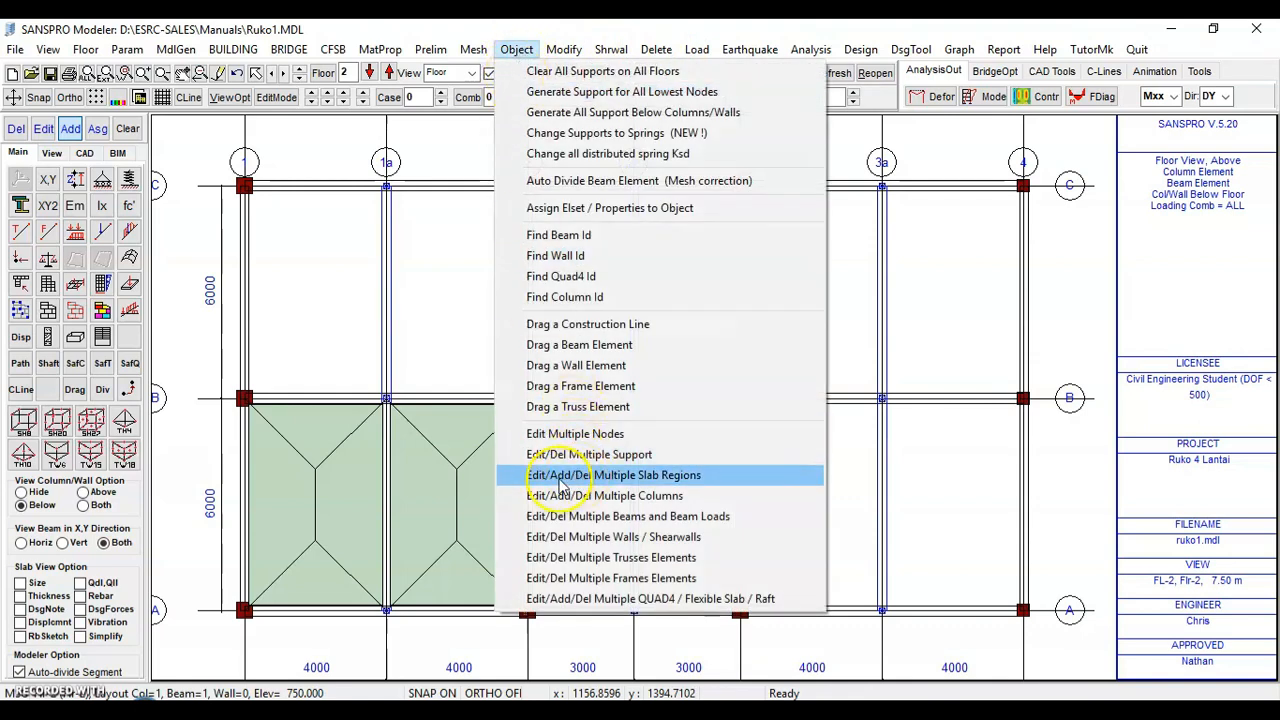
{"action": "left_click", "coordinate": [631, 476]}
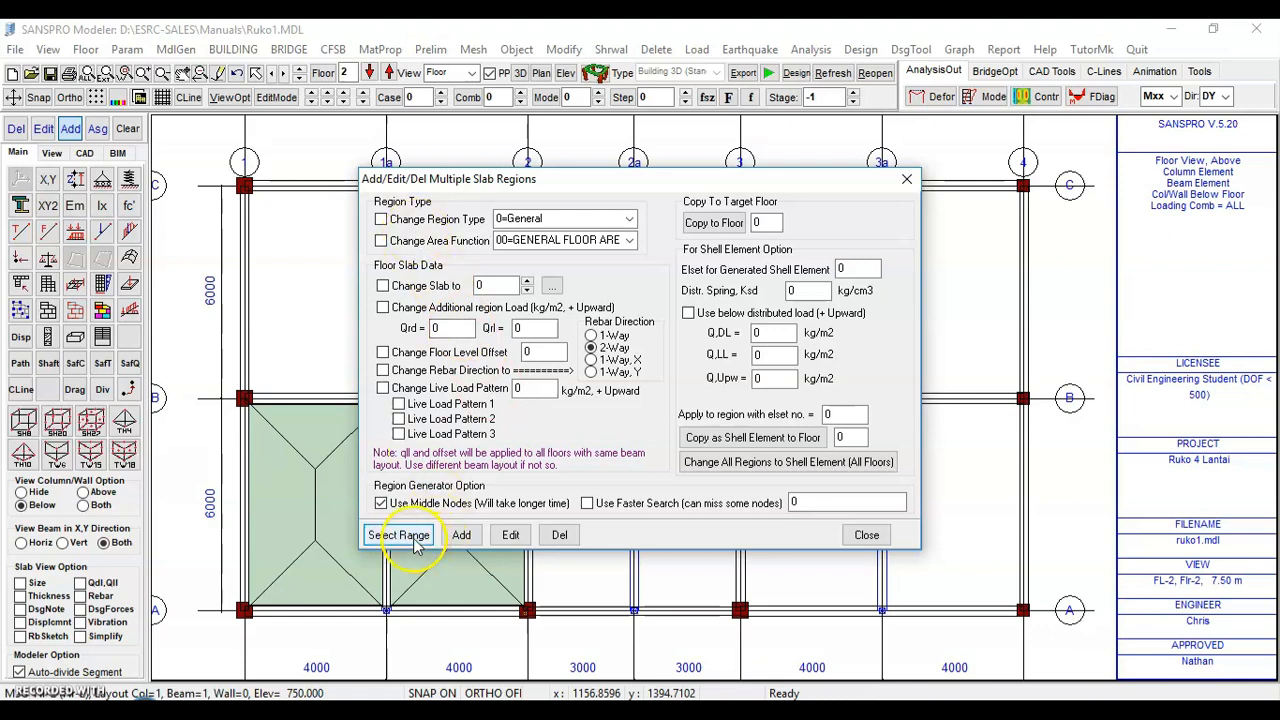
{"action": "left_click", "coordinate": [399, 535]}
{"action": "left_click_drag", "start_coordinate": [201, 157], "coordinate": [1047, 634]}
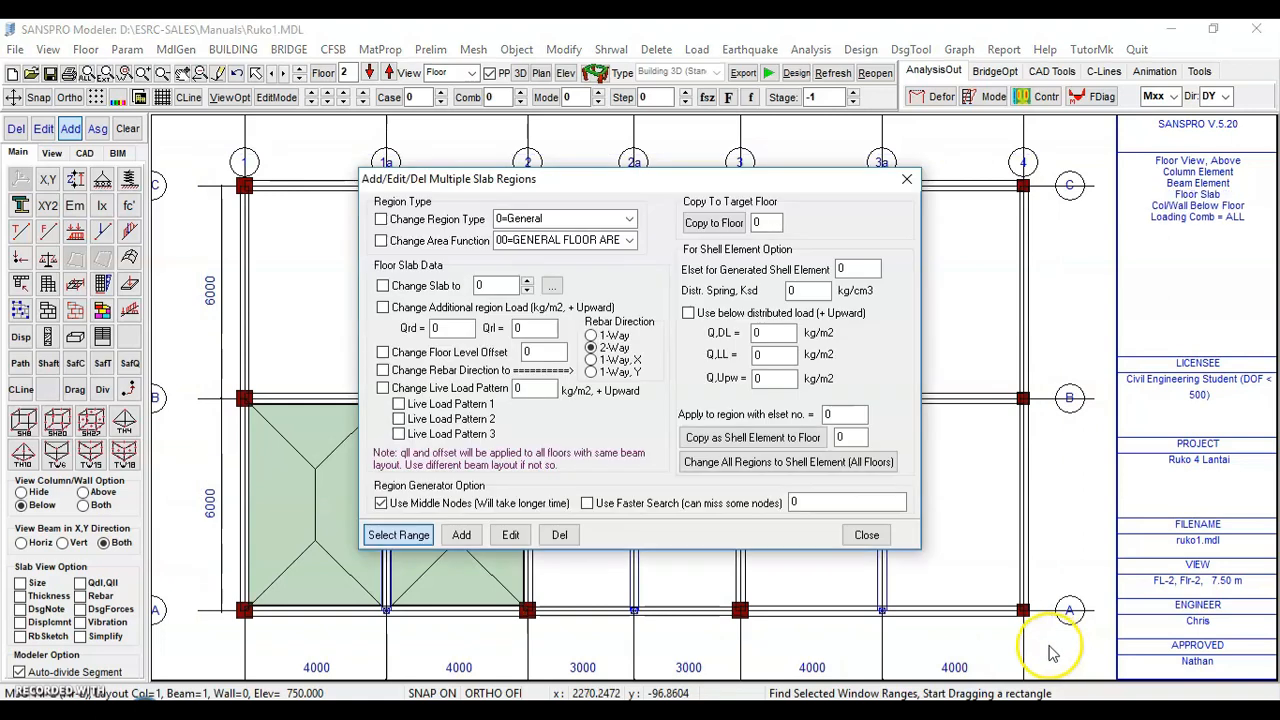
{"action": "left_click", "coordinate": [418, 287]}
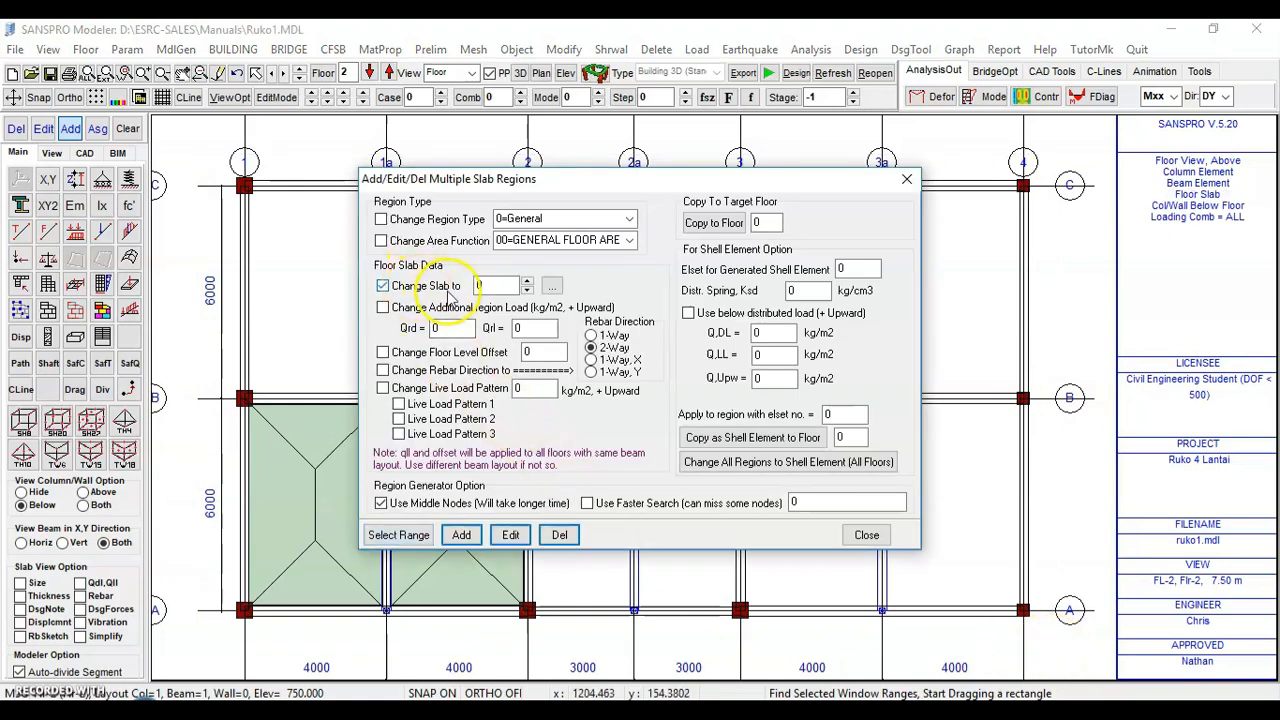
{"action": "left_click", "coordinate": [551, 286]}
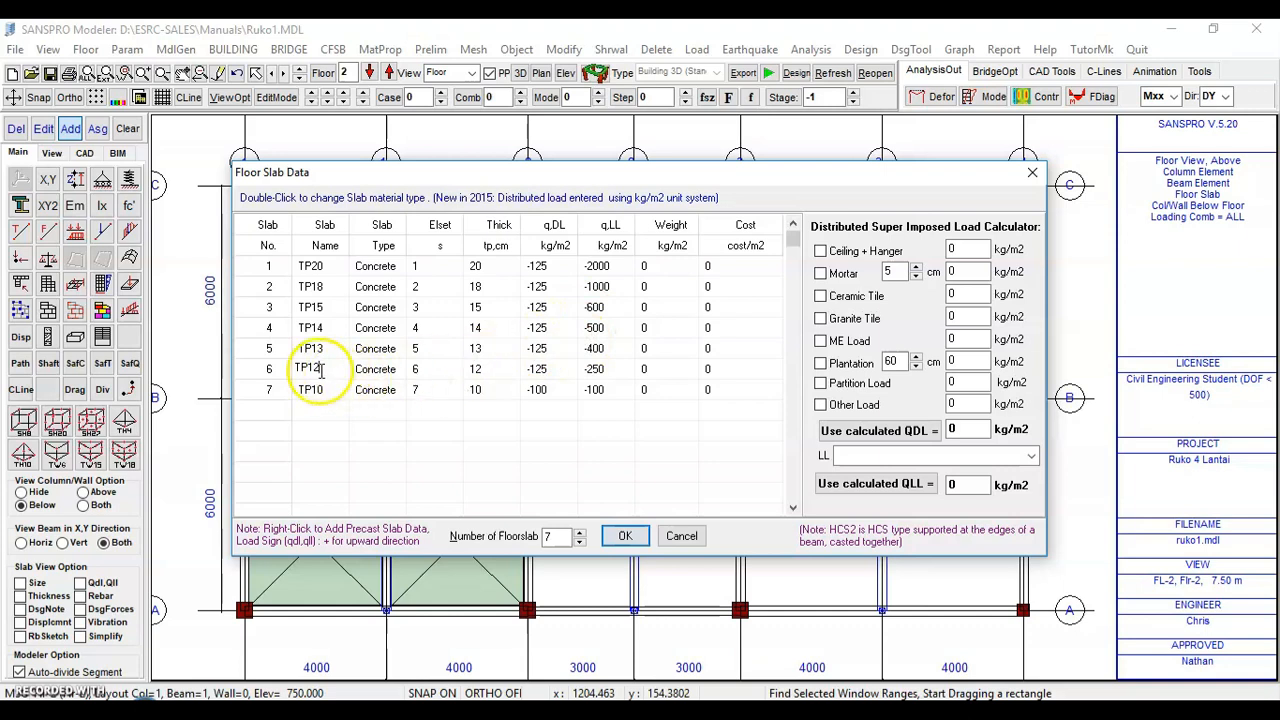
{"action": "left_click", "coordinate": [622, 536]}
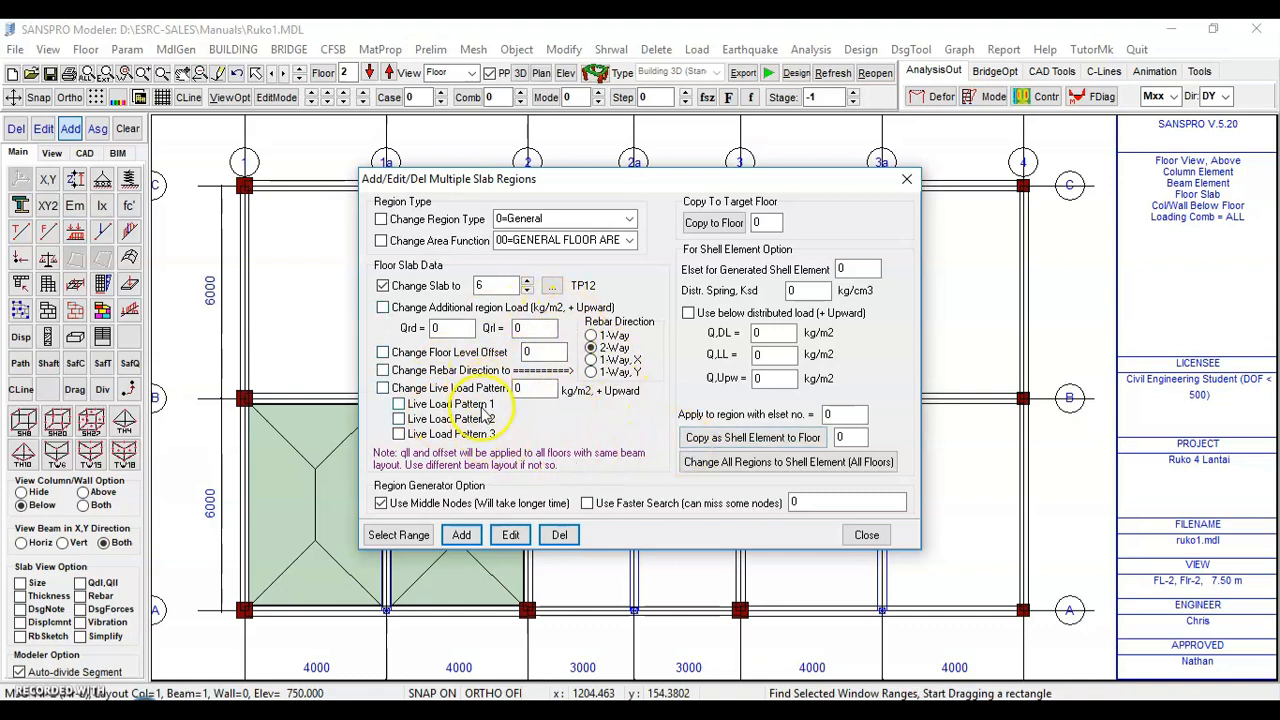
{"action": "left_click", "coordinate": [463, 536]}
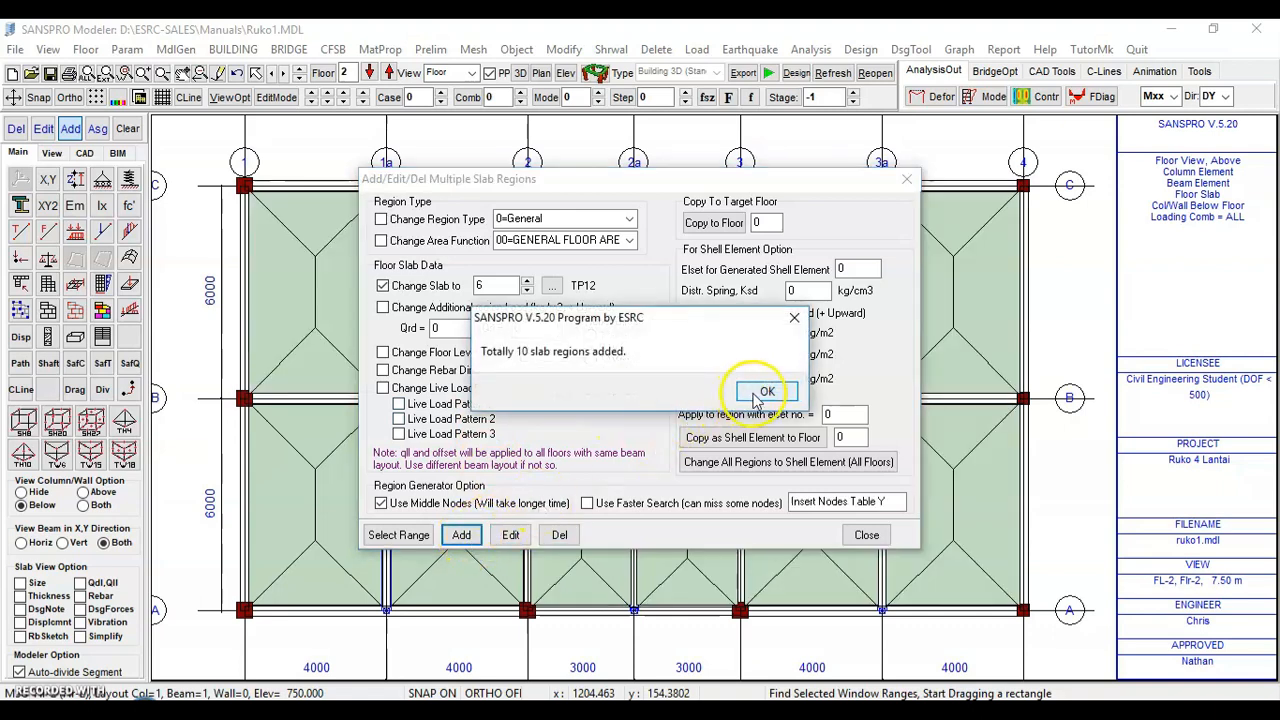
{"action": "left_click", "coordinate": [762, 392]}
{"action": "left_click", "coordinate": [864, 535]}
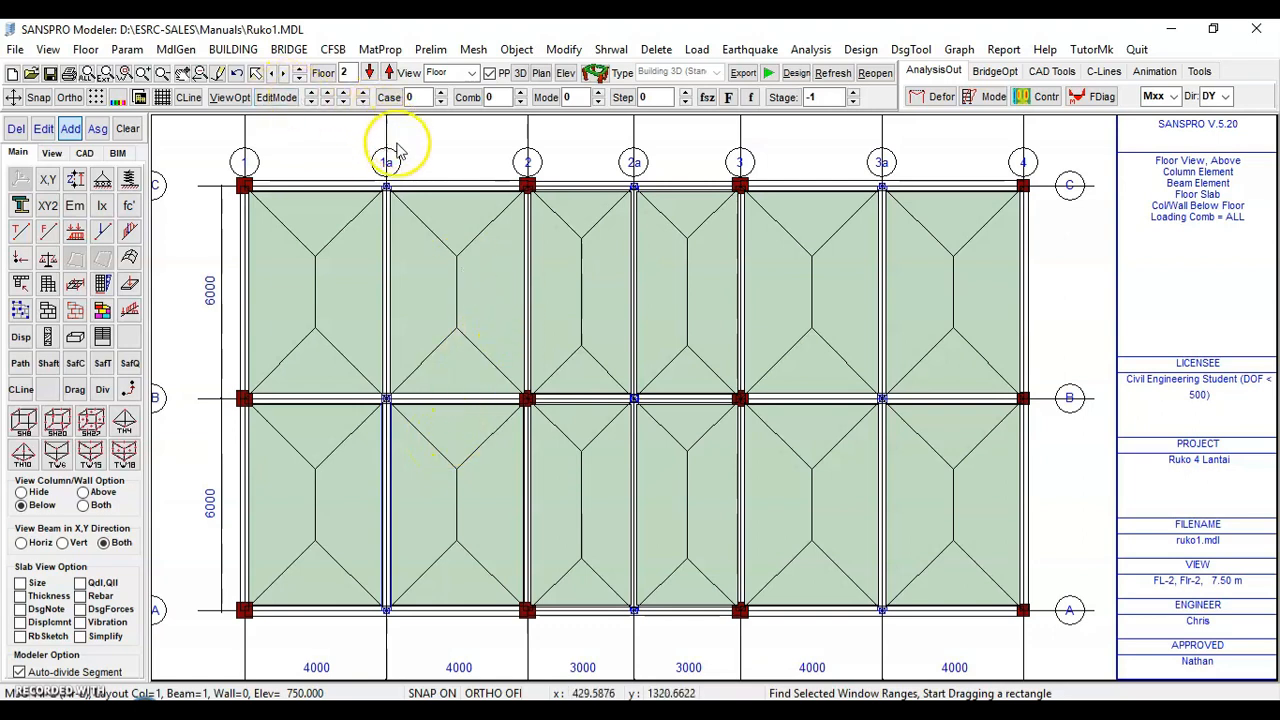
Switch to floor 1, step through the load case, and review the load combination parameters
{"action": "left_click", "coordinate": [369, 73]}
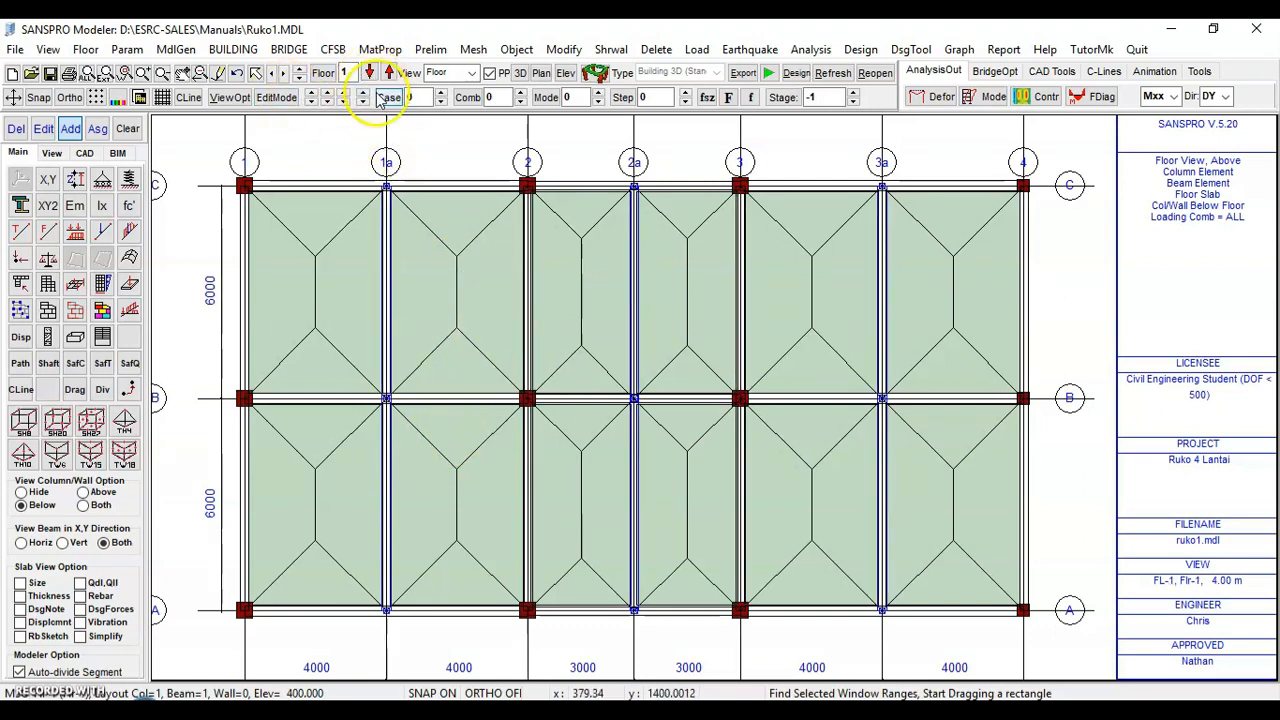
{"action": "left_click", "coordinate": [389, 74]}
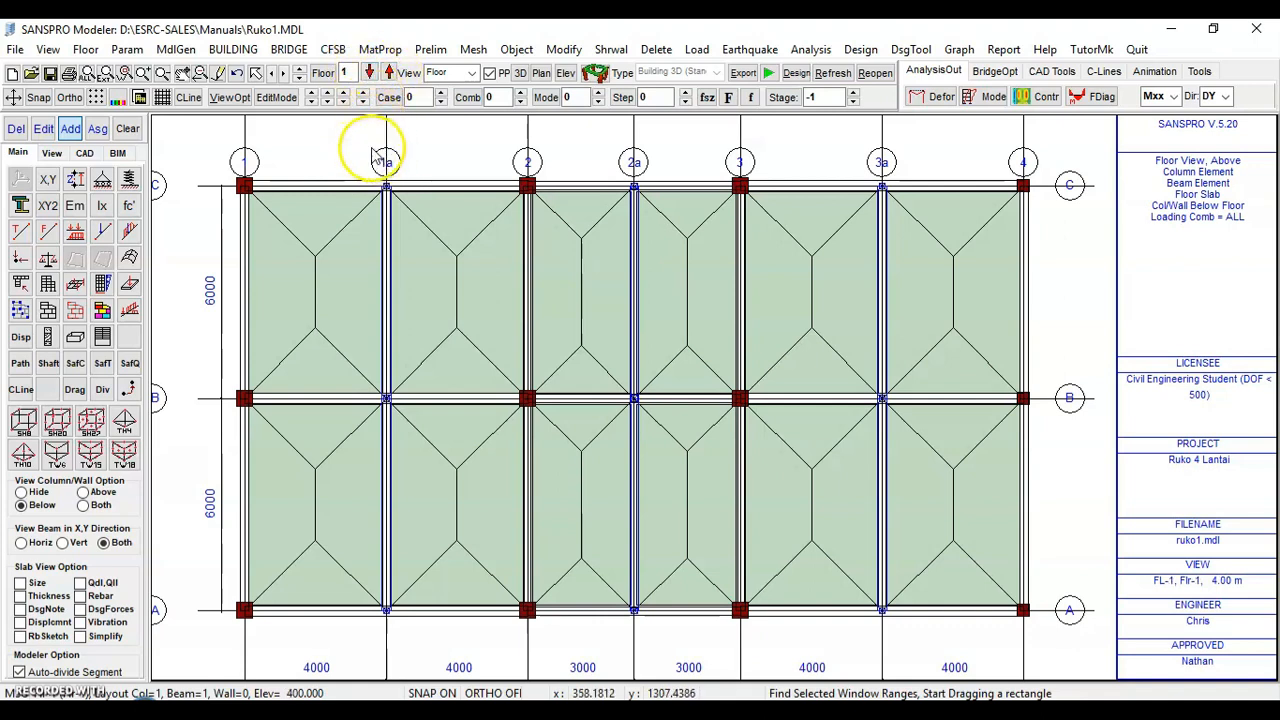
{"action": "left_click", "coordinate": [441, 92]}
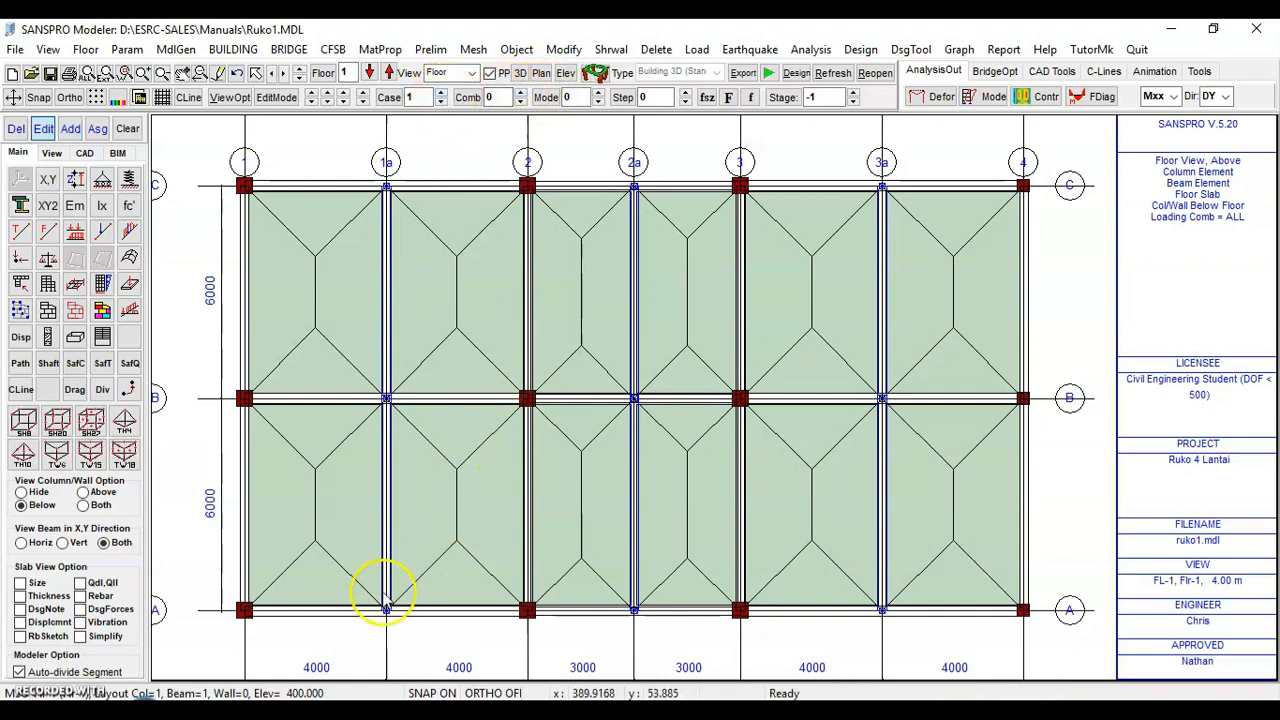
{"action": "left_click", "coordinate": [127, 49]}
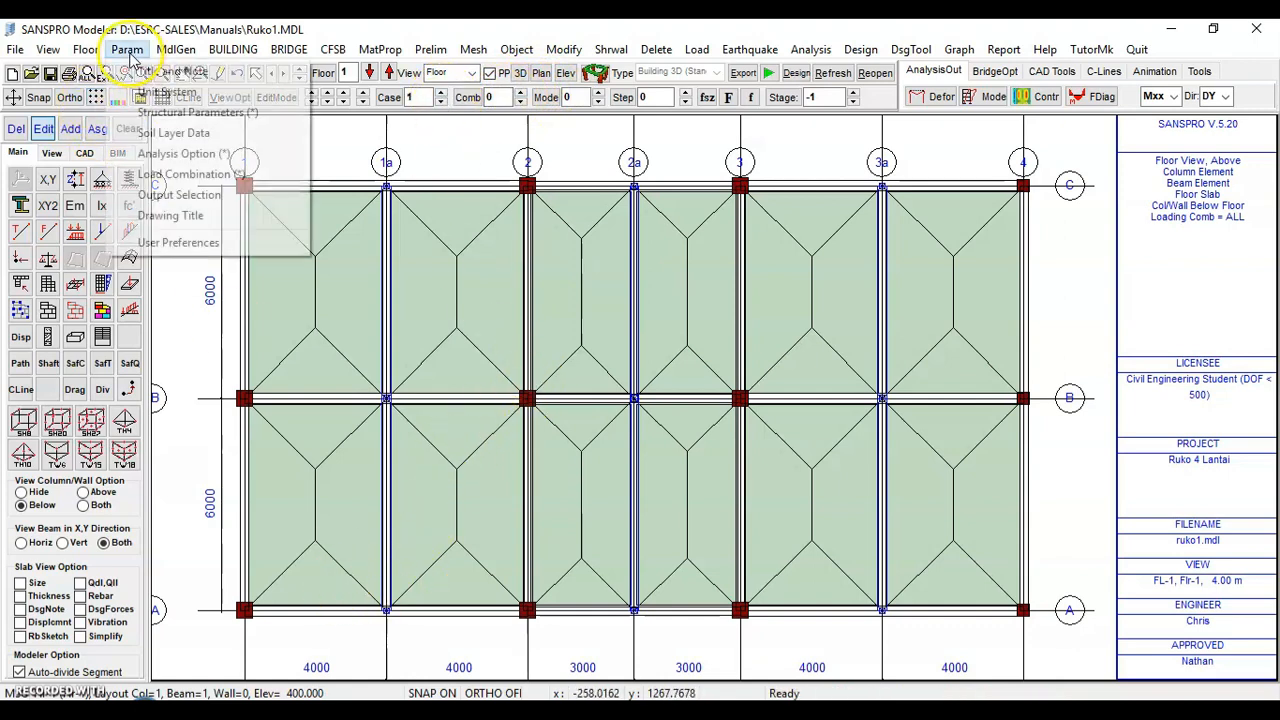
{"action": "left_click", "coordinate": [172, 175]}
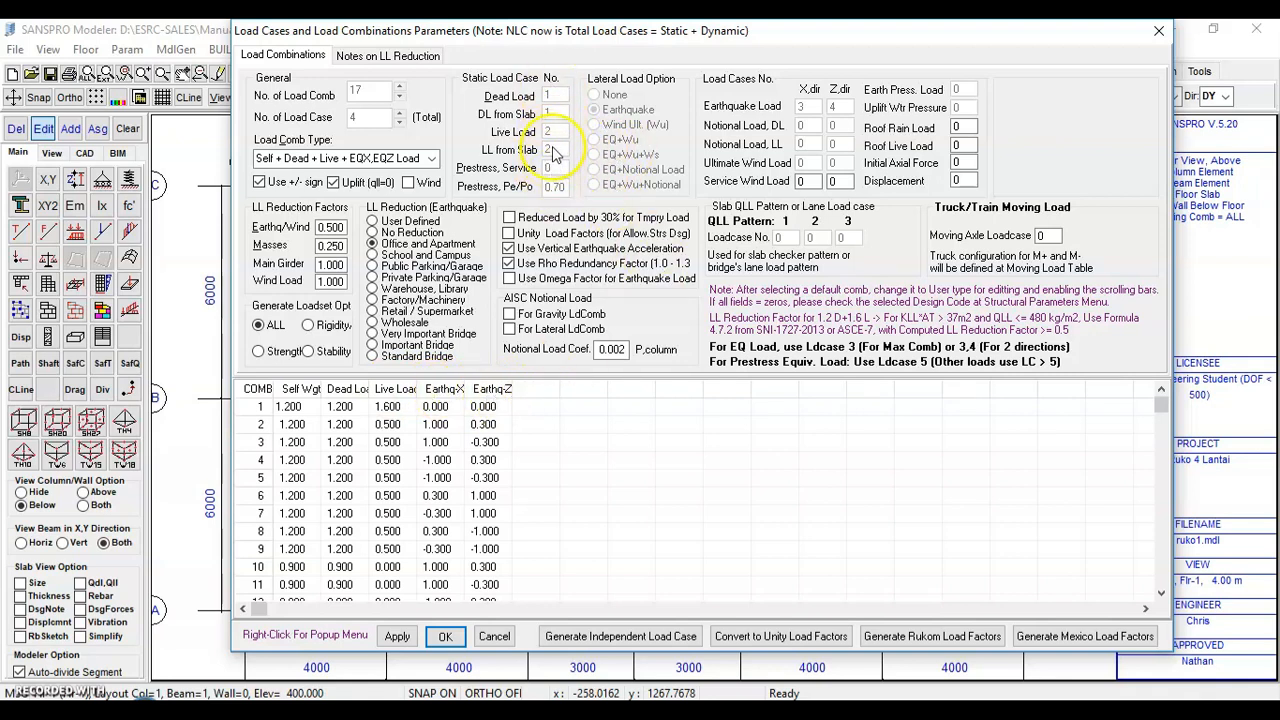
{"action": "left_click", "coordinate": [445, 637]}
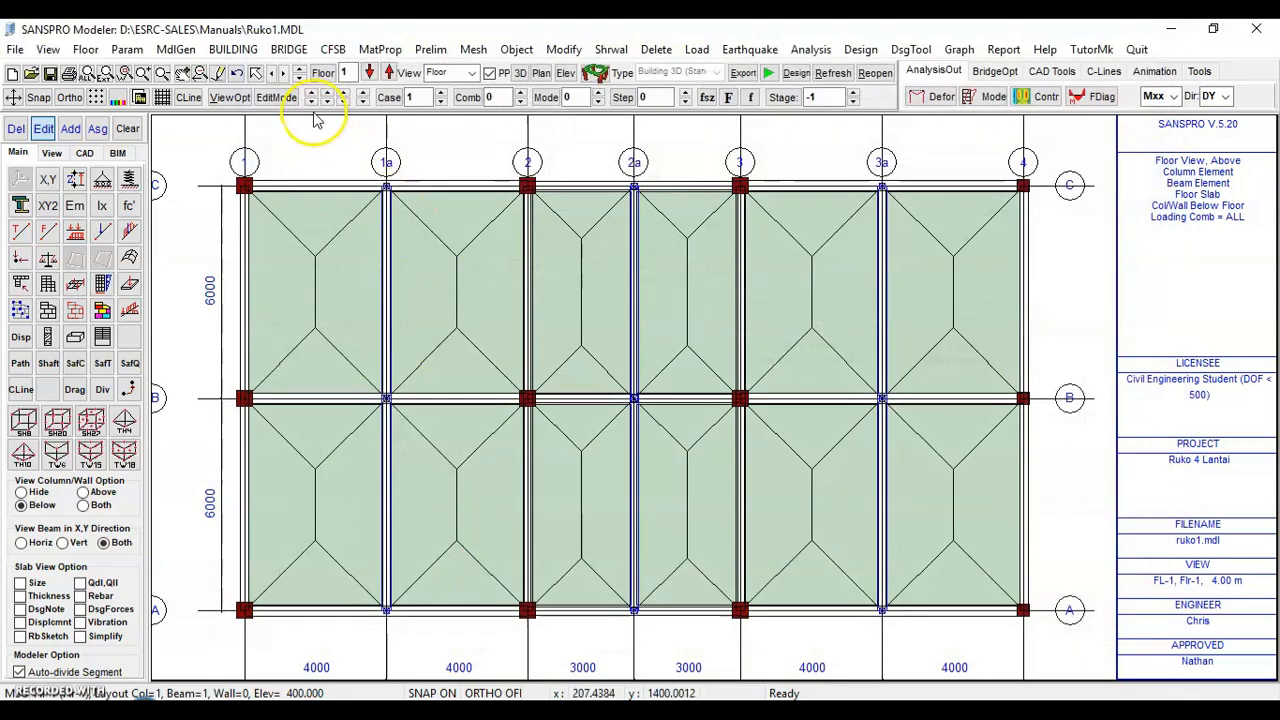
{"action": "left_click", "coordinate": [440, 101]}
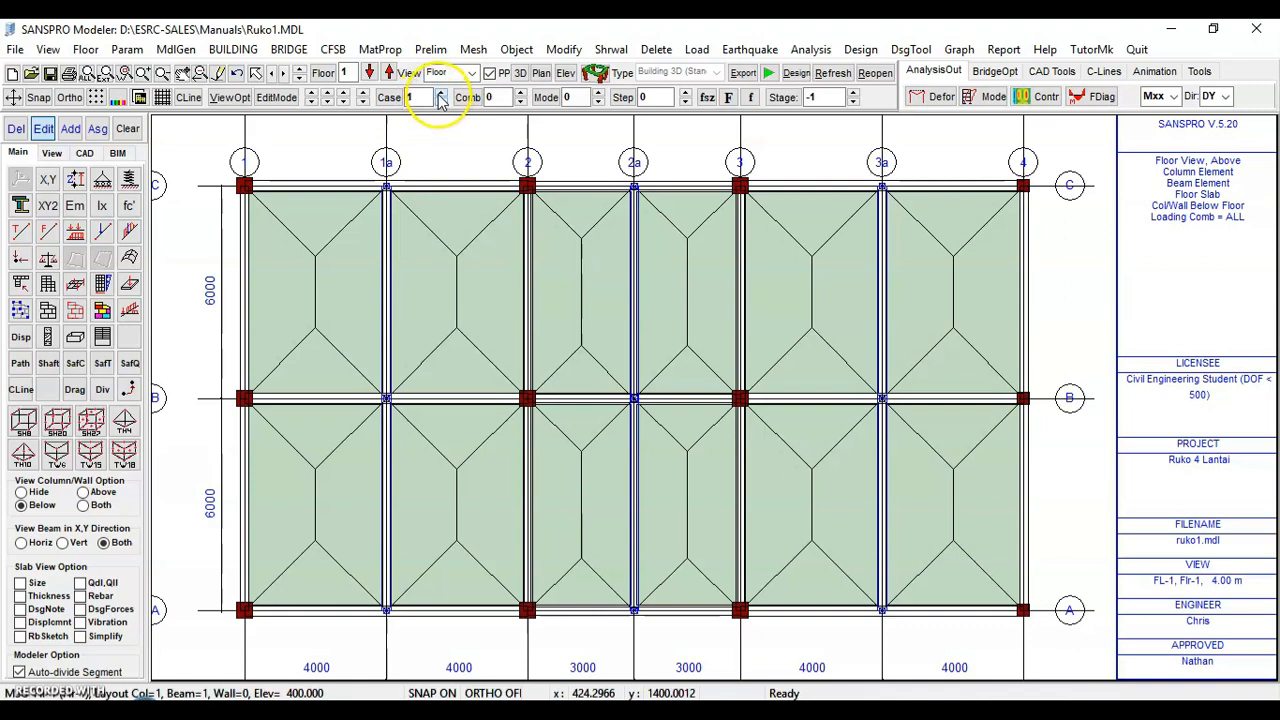
Hide the floor slabs, element widths and grid lines in the floor view
{"action": "left_click", "coordinate": [131, 314]}
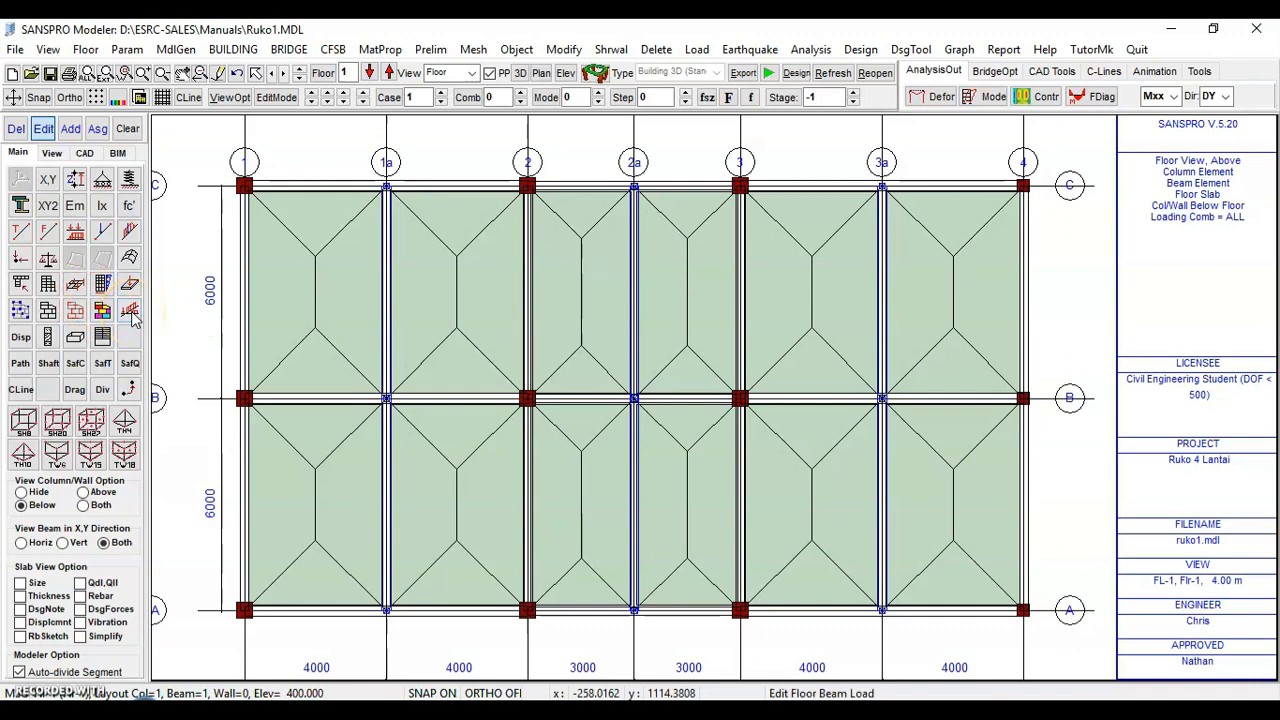
{"action": "left_click", "coordinate": [72, 132]}
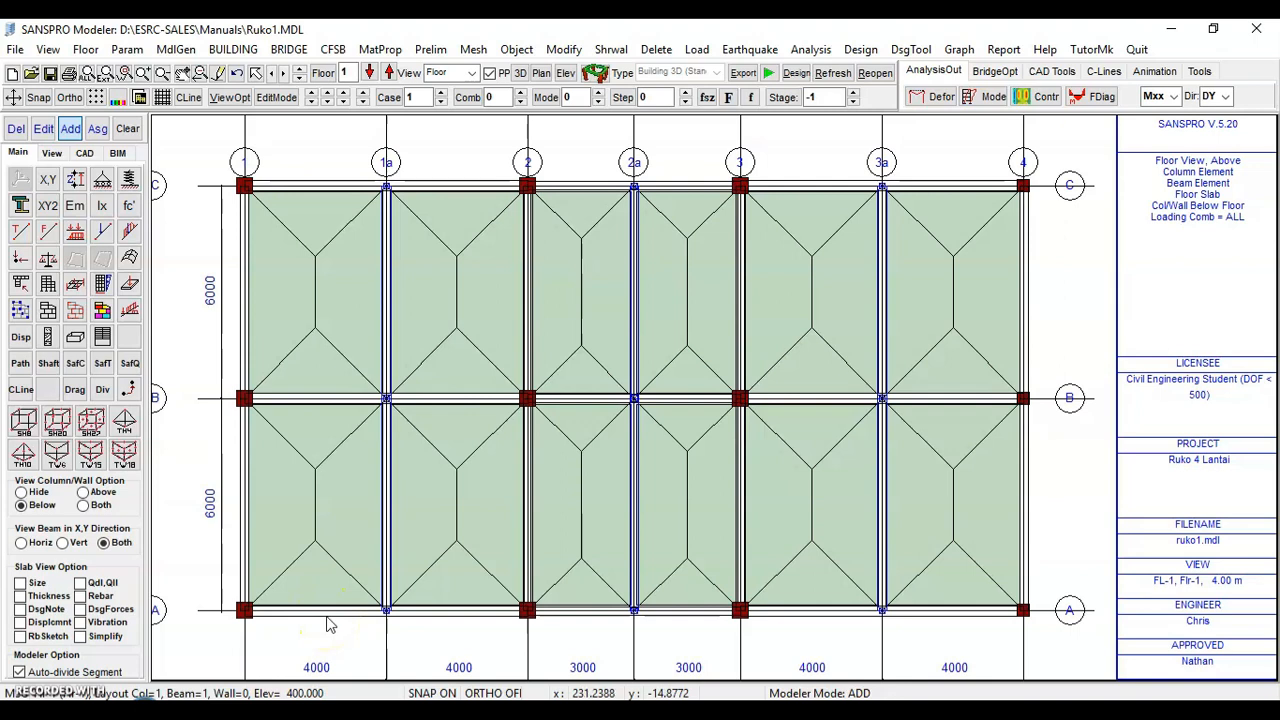
{"action": "left_click", "coordinate": [52, 153]}
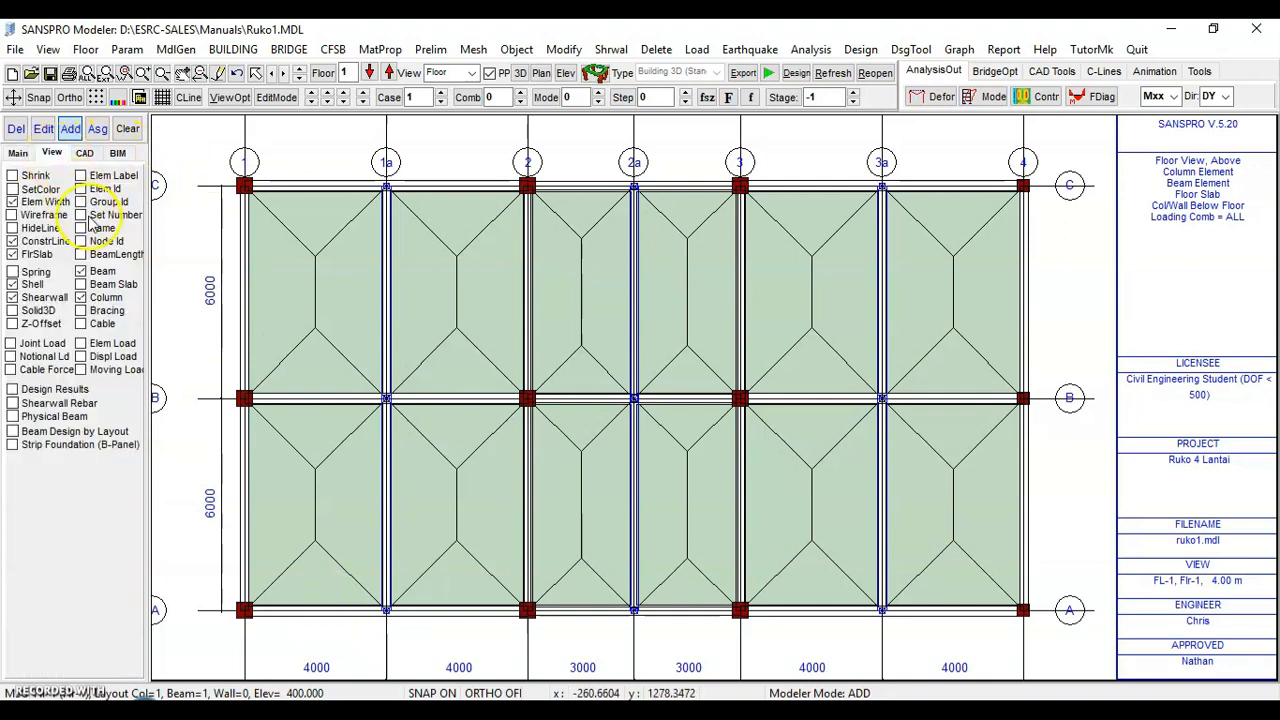
{"action": "left_click", "coordinate": [98, 272]}
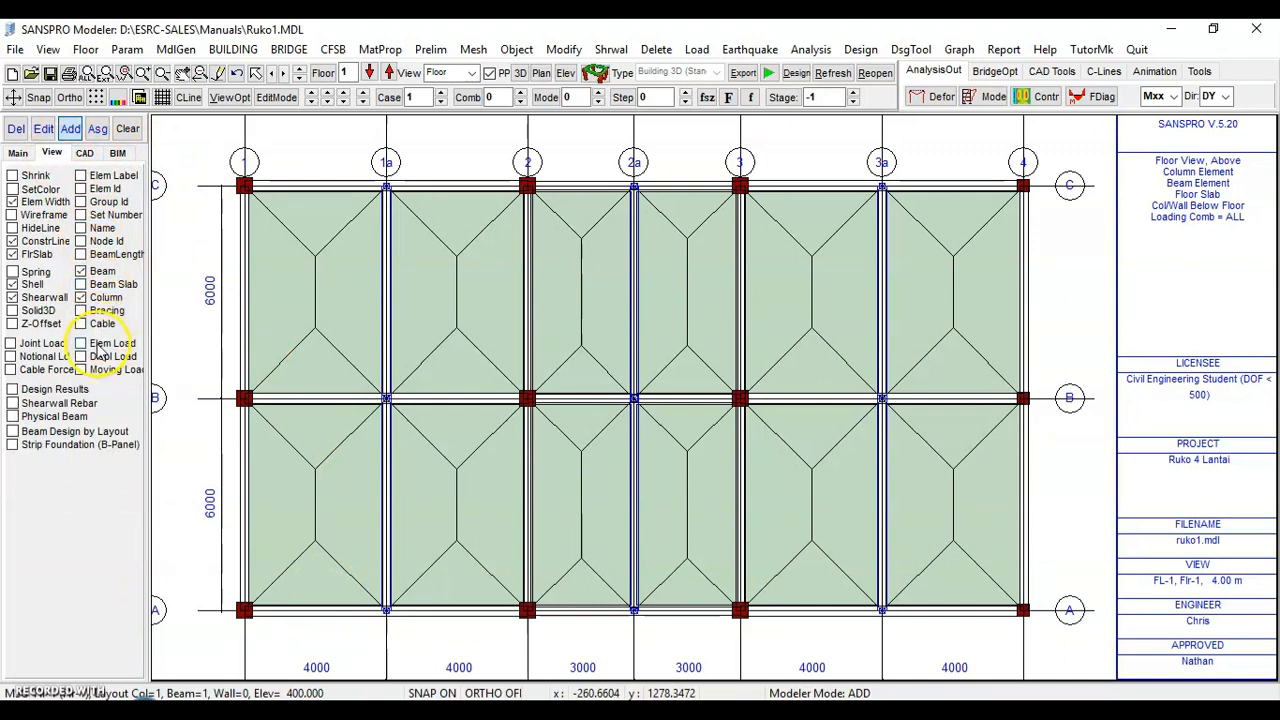
{"action": "left_click", "coordinate": [96, 285]}
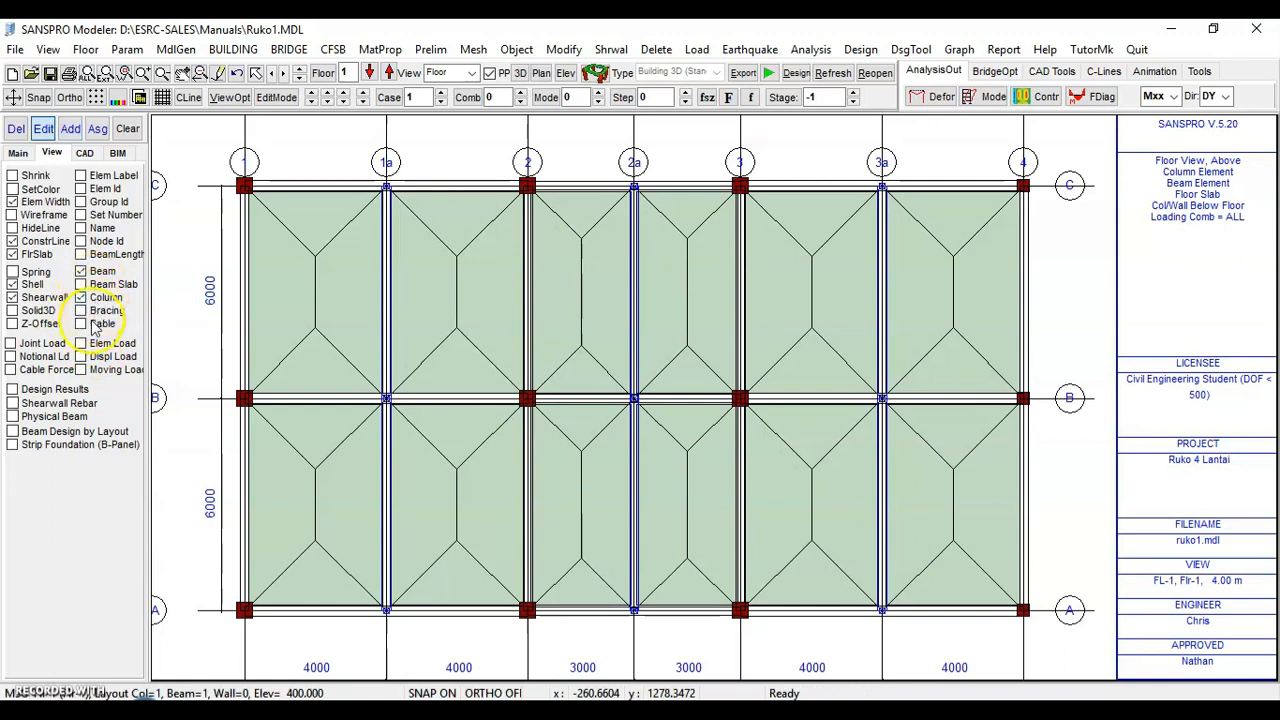
{"action": "left_click", "coordinate": [35, 256]}
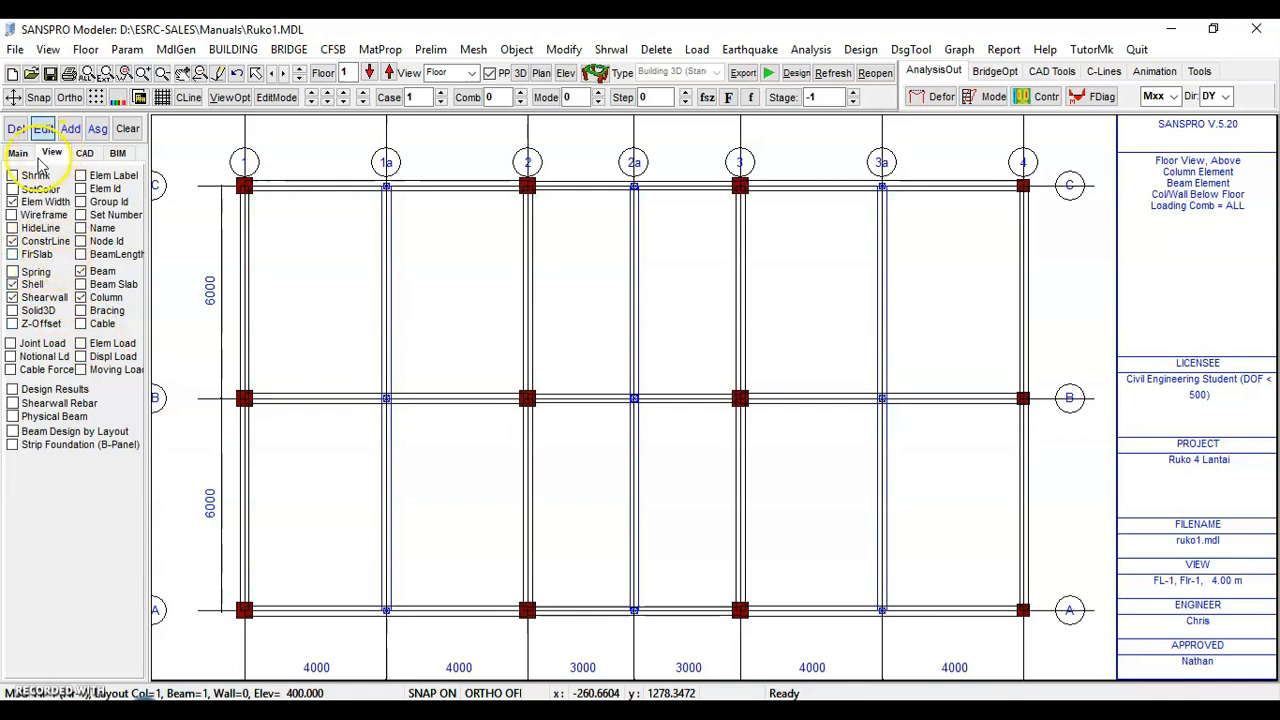
{"action": "left_click", "coordinate": [42, 203]}
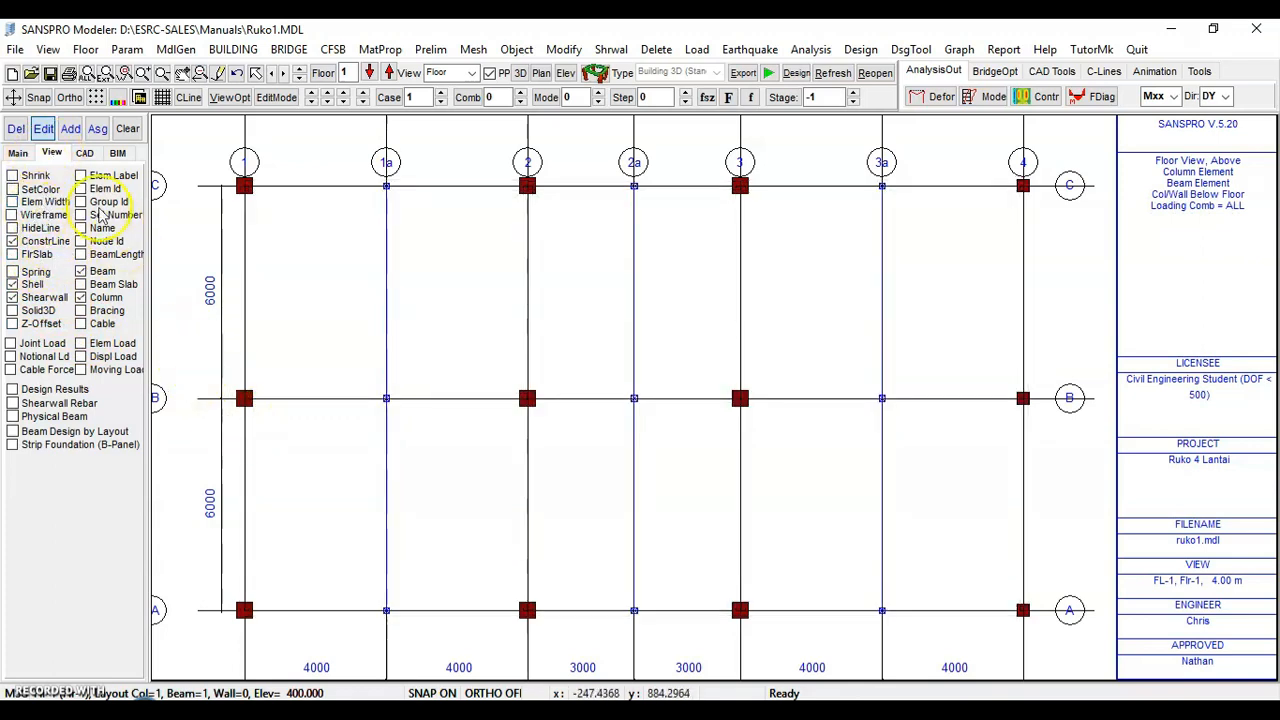
{"action": "left_click", "coordinate": [168, 97]}
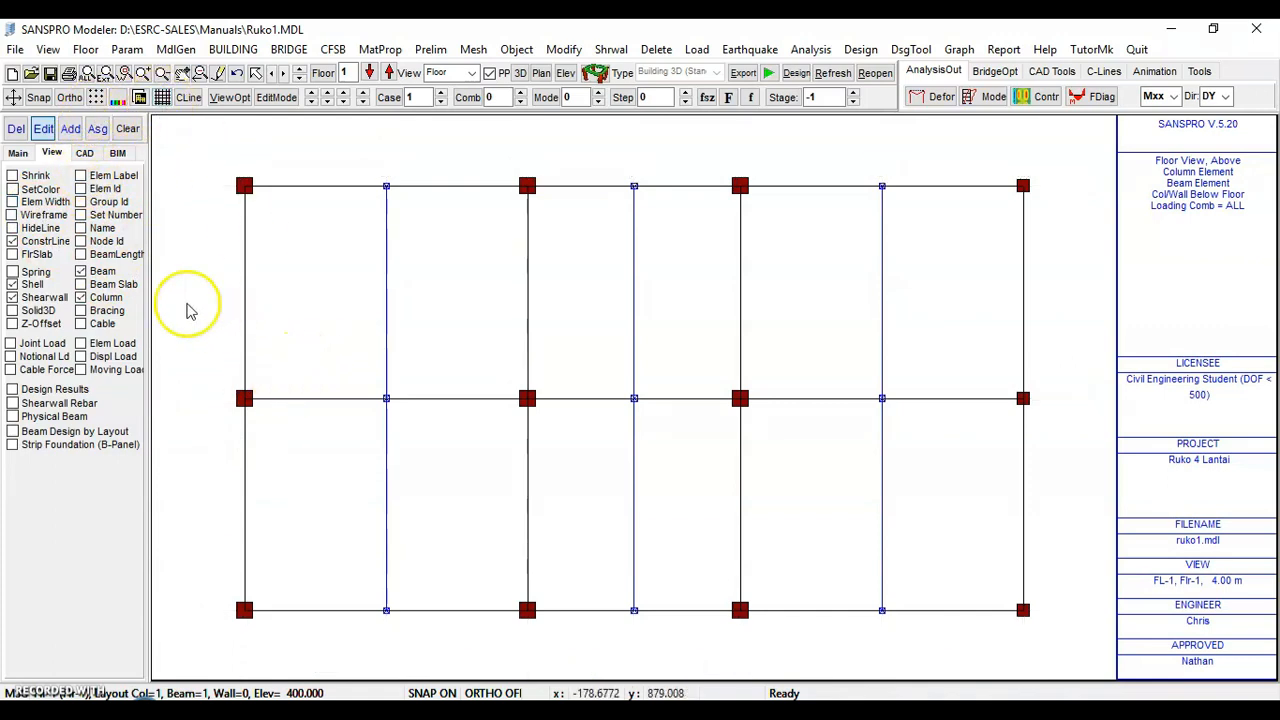
Add the Hebel_3m frame load (q -4.5) to the perimeter beams along axis A
{"action": "left_click", "coordinate": [19, 153]}
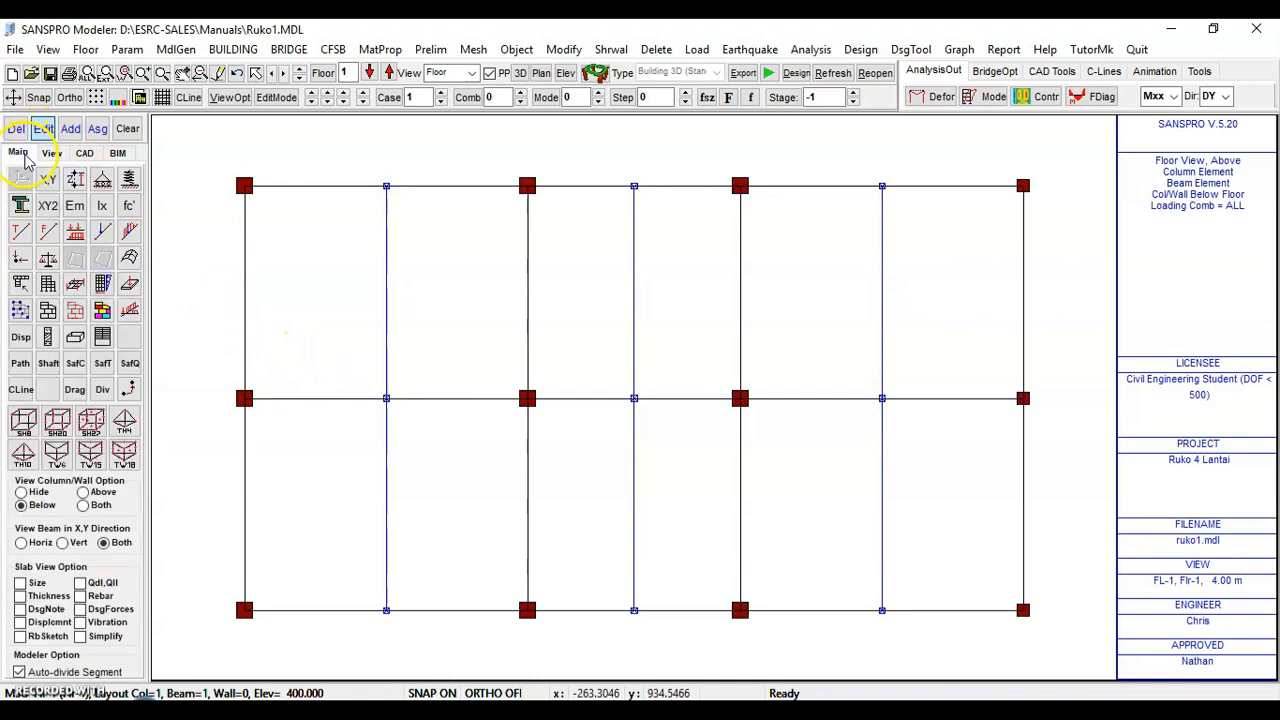
{"action": "left_click", "coordinate": [130, 312]}
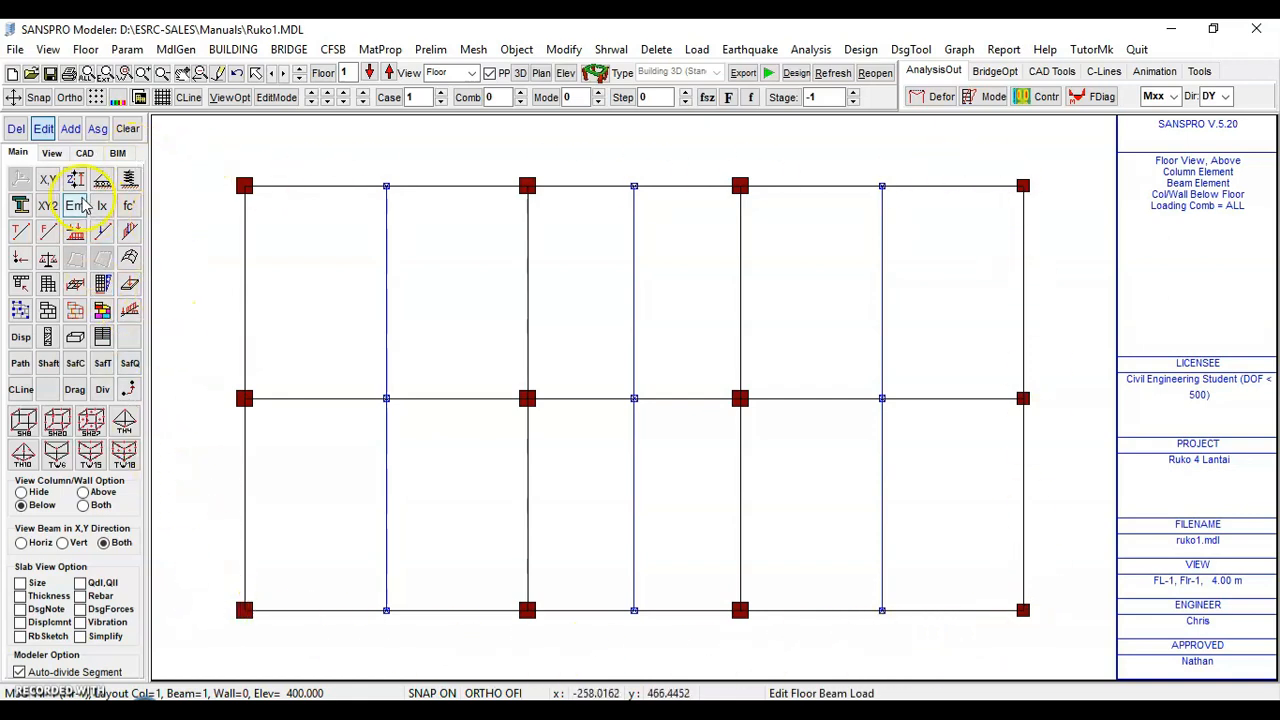
{"action": "left_click", "coordinate": [70, 131]}
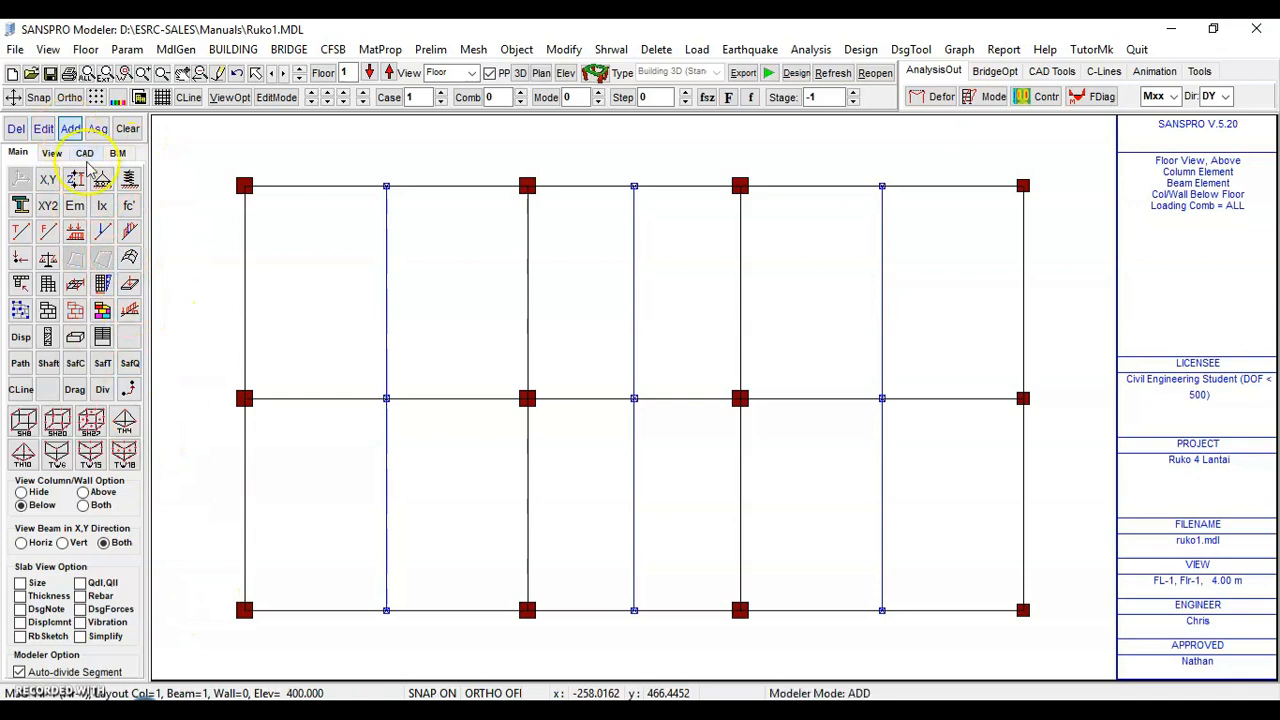
{"action": "left_click", "coordinate": [320, 618]}
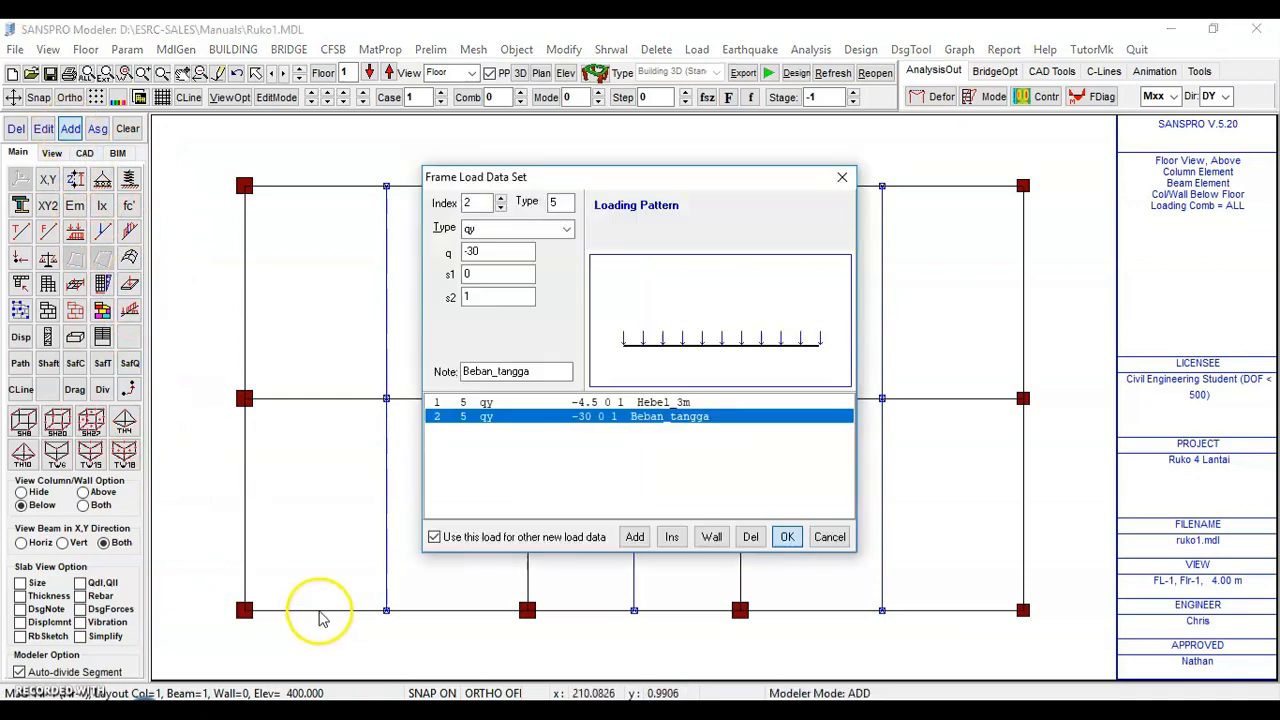
{"action": "left_click", "coordinate": [537, 403]}
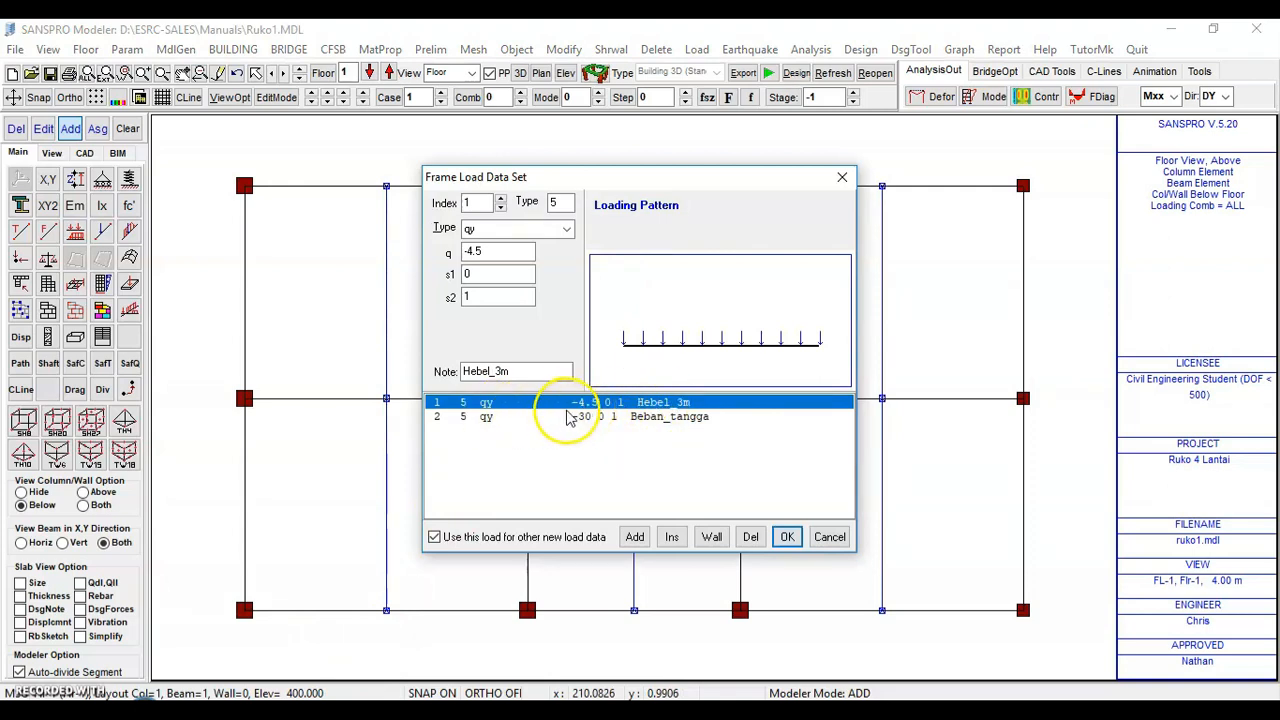
{"action": "left_click", "coordinate": [787, 537]}
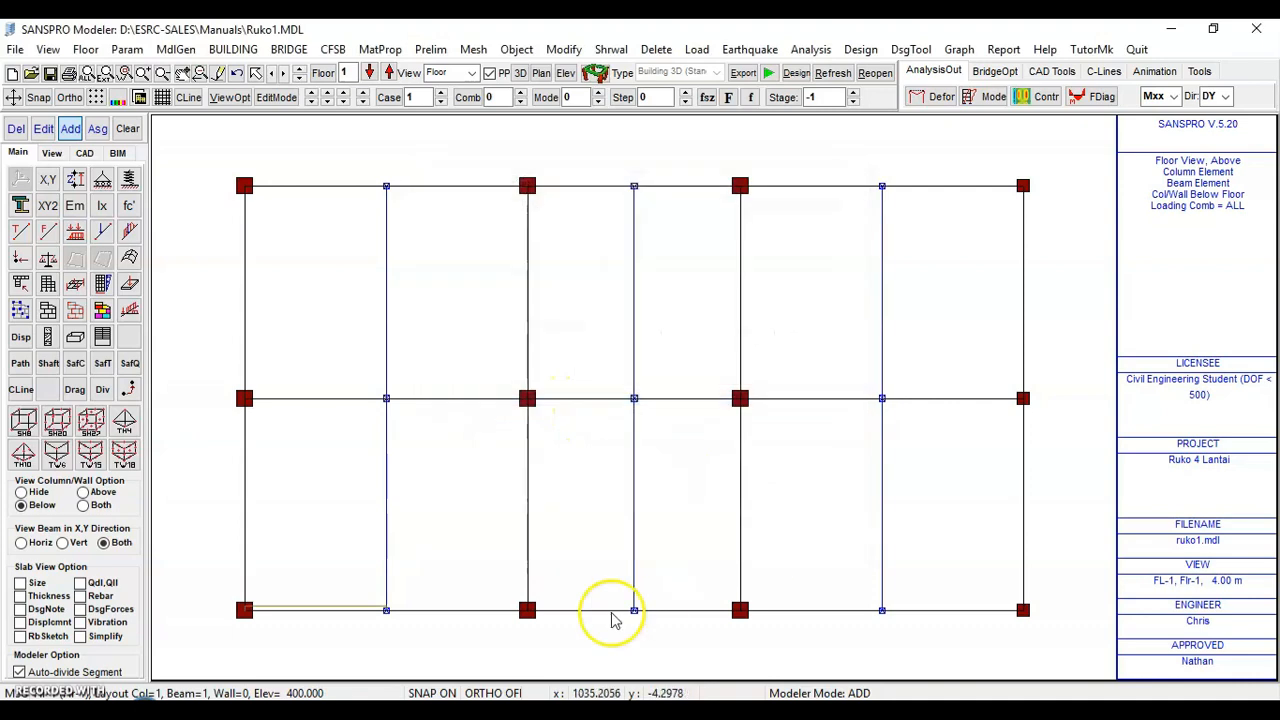
{"action": "left_click", "coordinate": [463, 615]}
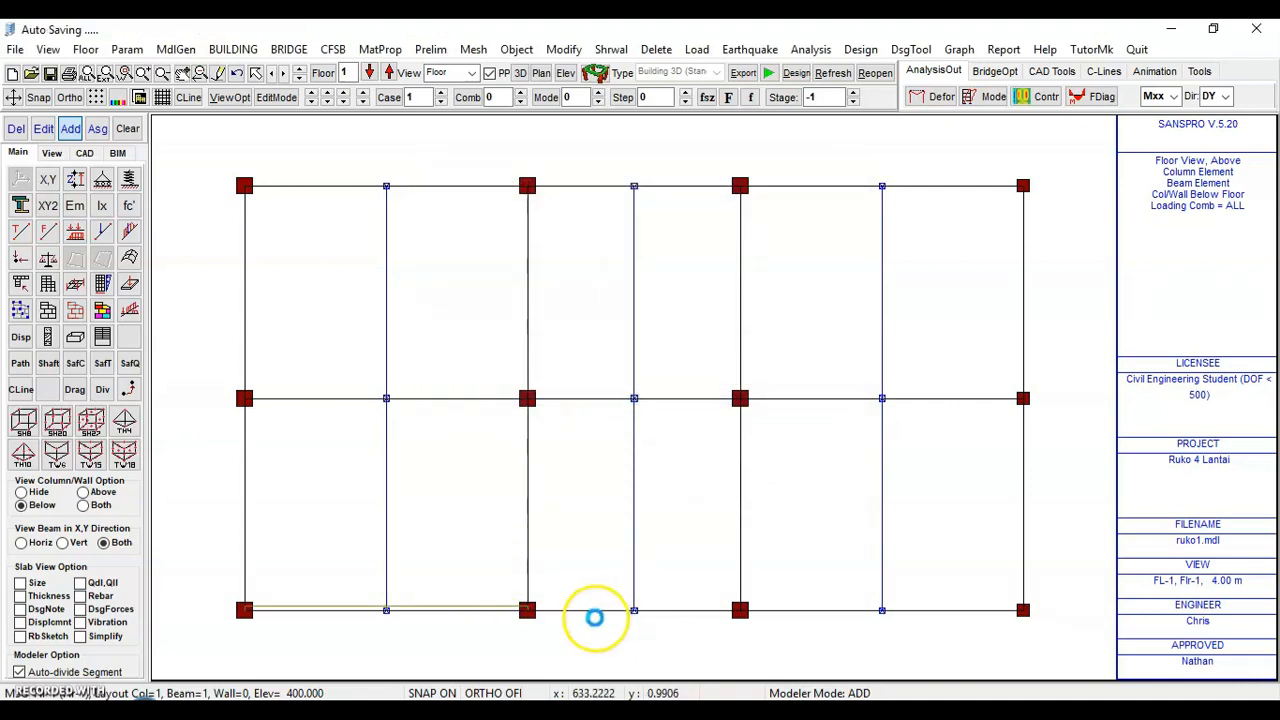
{"action": "left_click", "coordinate": [598, 610]}
{"action": "left_click", "coordinate": [678, 610]}
{"action": "left_click", "coordinate": [815, 610]}
{"action": "left_click", "coordinate": [960, 610]}
Apply the same Hebel_3m load to the perimeter beams along axis 4, axis C and axis 1
{"action": "left_click", "coordinate": [1022, 518]}
{"action": "left_click", "coordinate": [1023, 300]}
{"action": "left_click", "coordinate": [962, 186]}
{"action": "left_click", "coordinate": [795, 189]}
{"action": "left_click", "coordinate": [668, 189]}
{"action": "left_click", "coordinate": [585, 190]}
{"action": "left_click", "coordinate": [470, 190]}
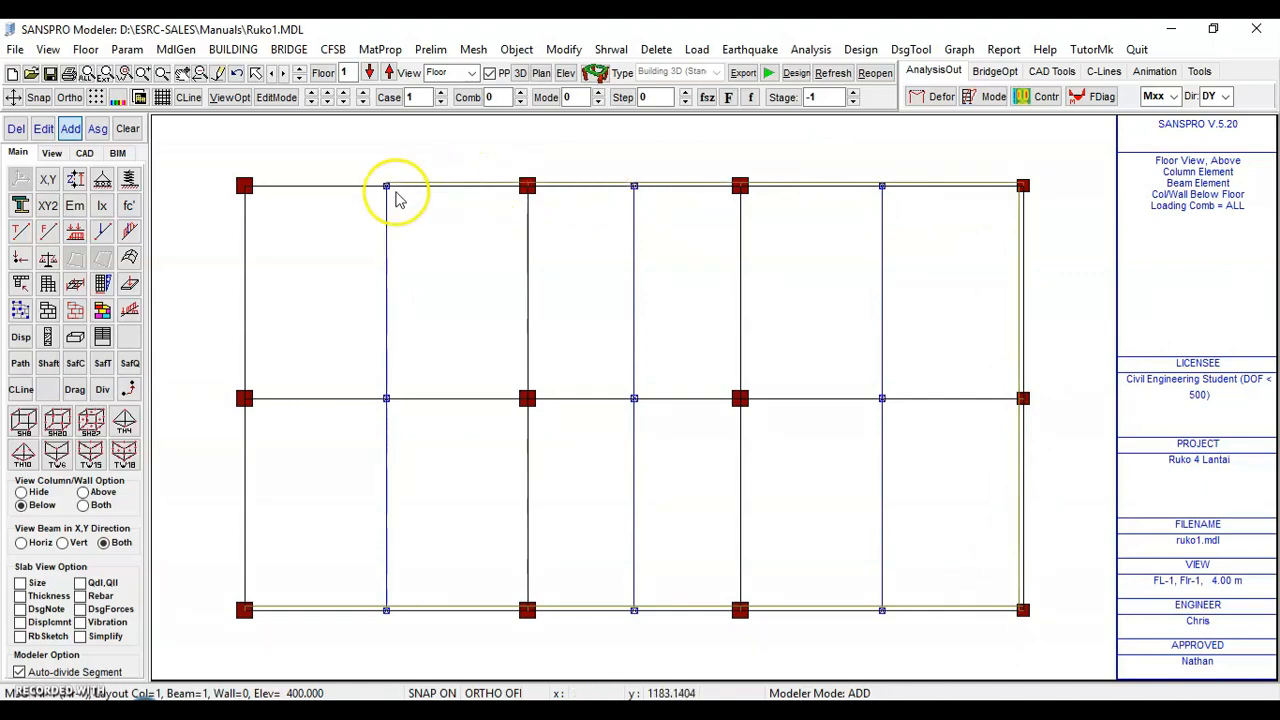
{"action": "left_click", "coordinate": [322, 188]}
{"action": "left_click", "coordinate": [245, 270]}
{"action": "left_click", "coordinate": [245, 514]}
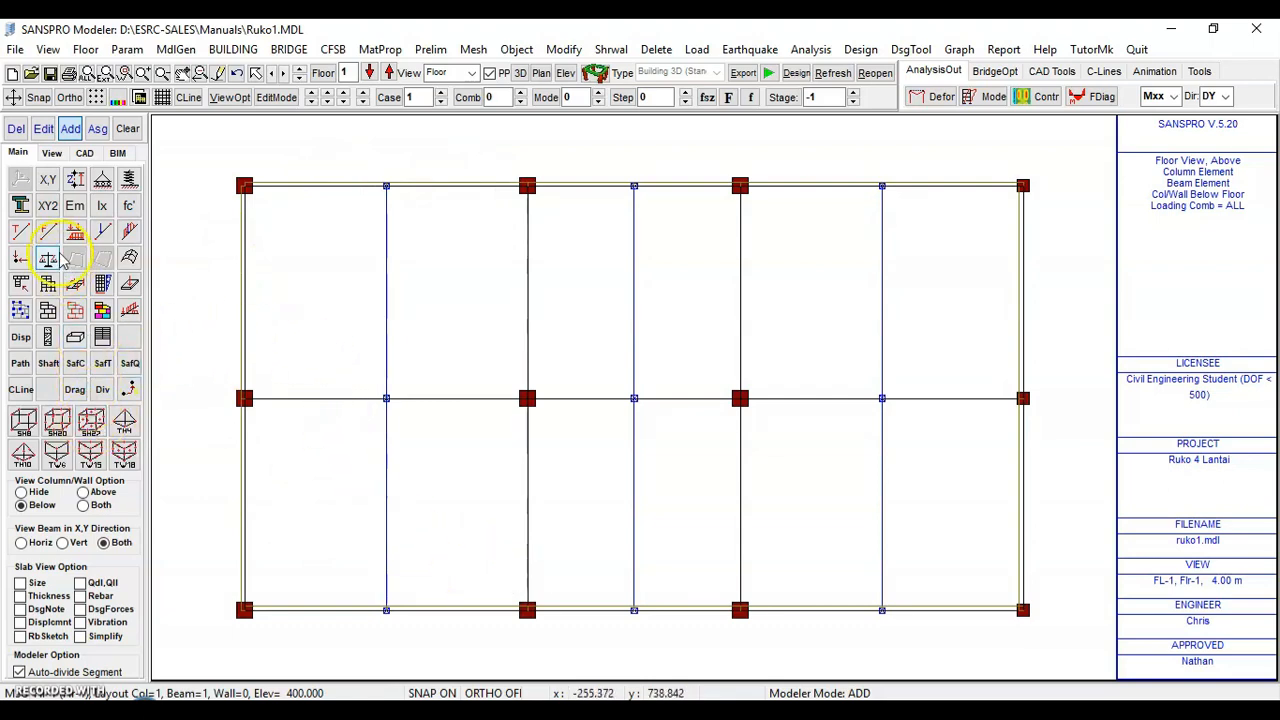
Add the Beban_tangga frame load (q -30) to the beams between grids 2a and 3 on axes A and B
{"action": "left_click", "coordinate": [129, 310]}
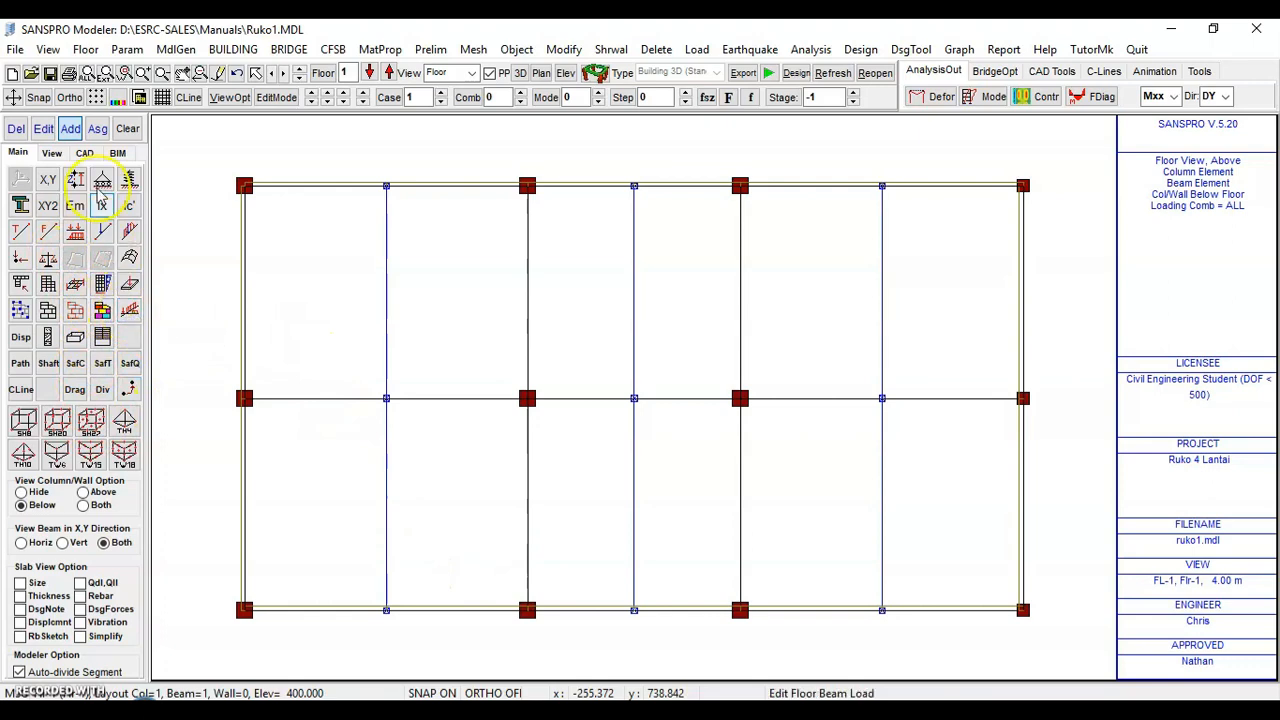
{"action": "left_click", "coordinate": [70, 130]}
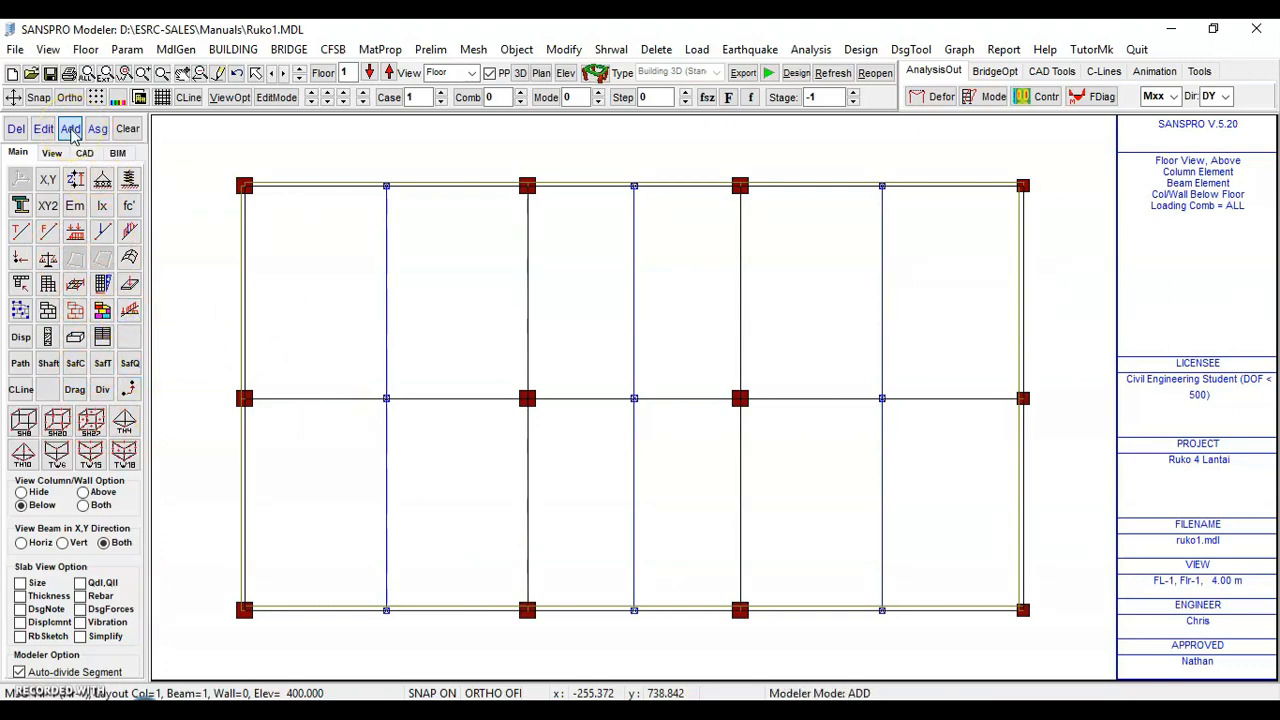
{"action": "left_click", "coordinate": [690, 611]}
{"action": "left_click", "coordinate": [583, 416]}
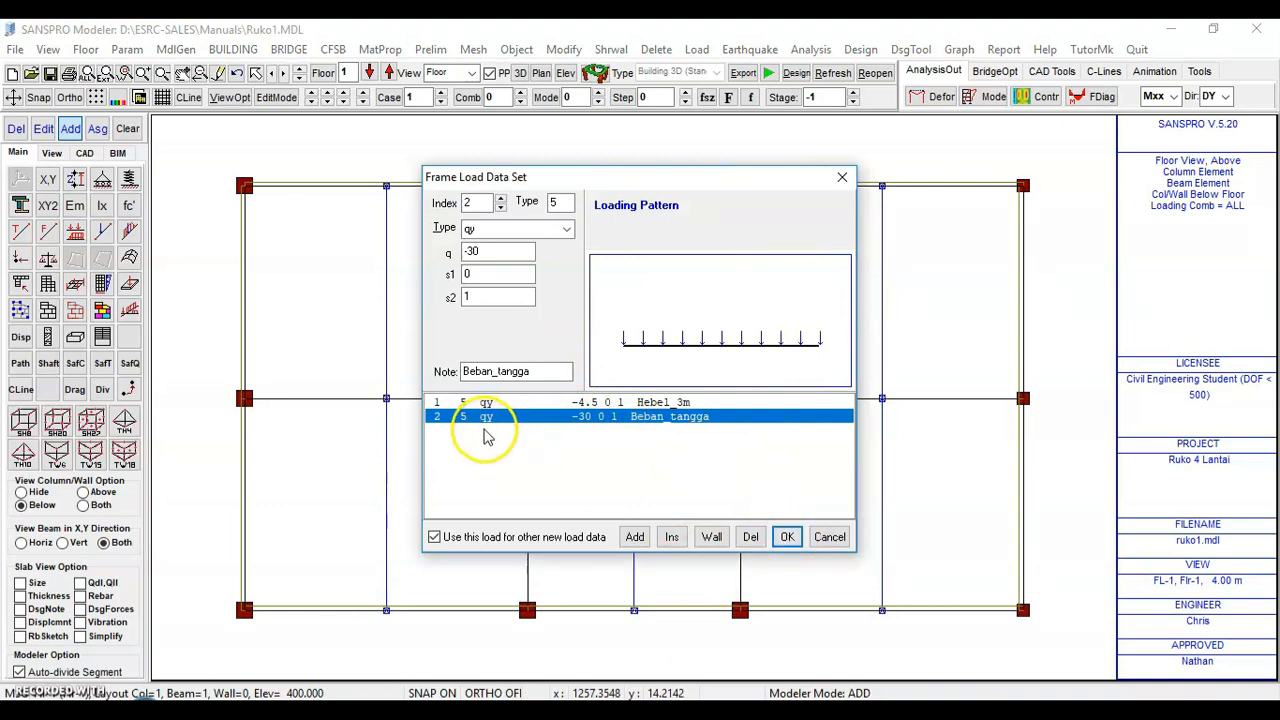
{"action": "left_click", "coordinate": [785, 537]}
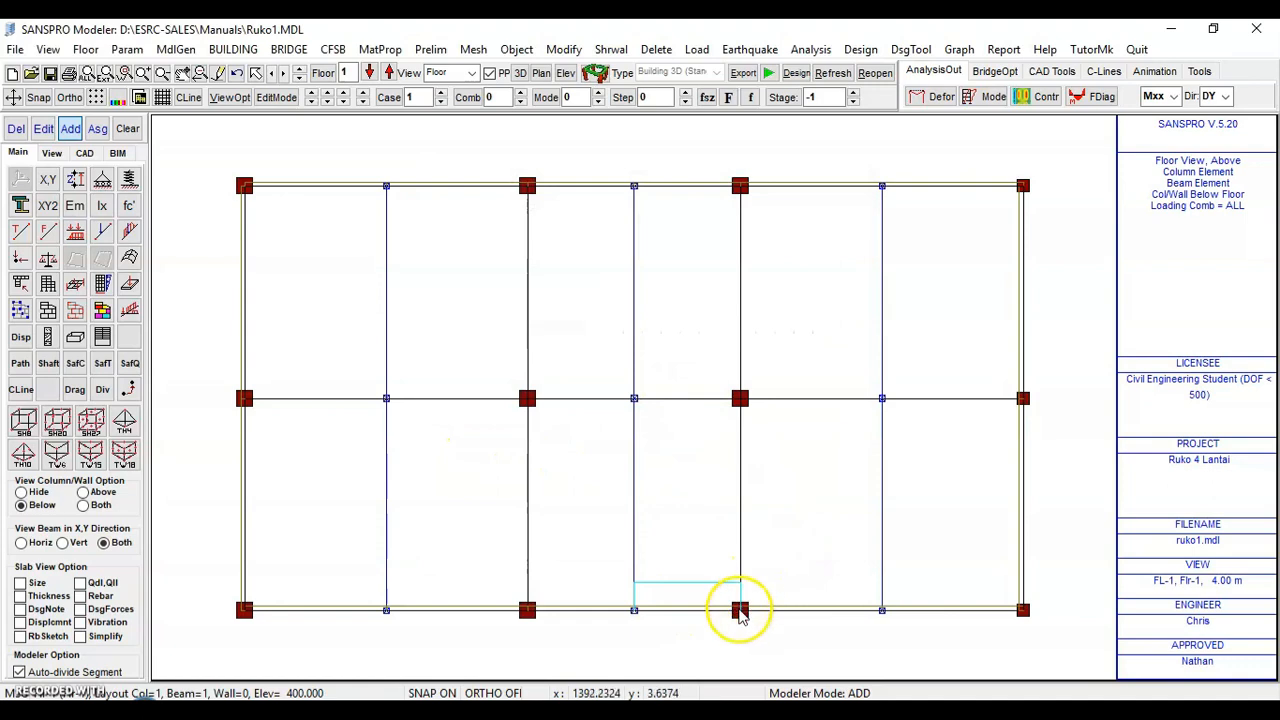
{"action": "left_click", "coordinate": [690, 400]}
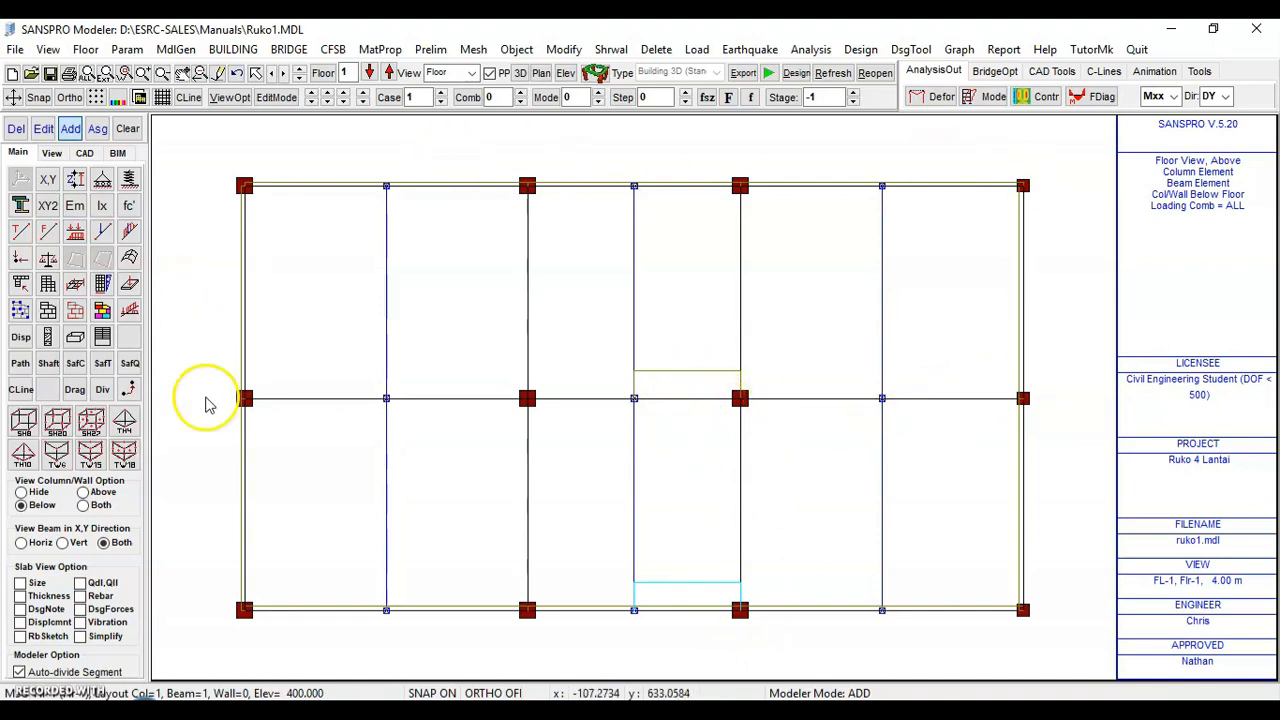
Show the floor slabs and element widths again
{"action": "left_click", "coordinate": [51, 153]}
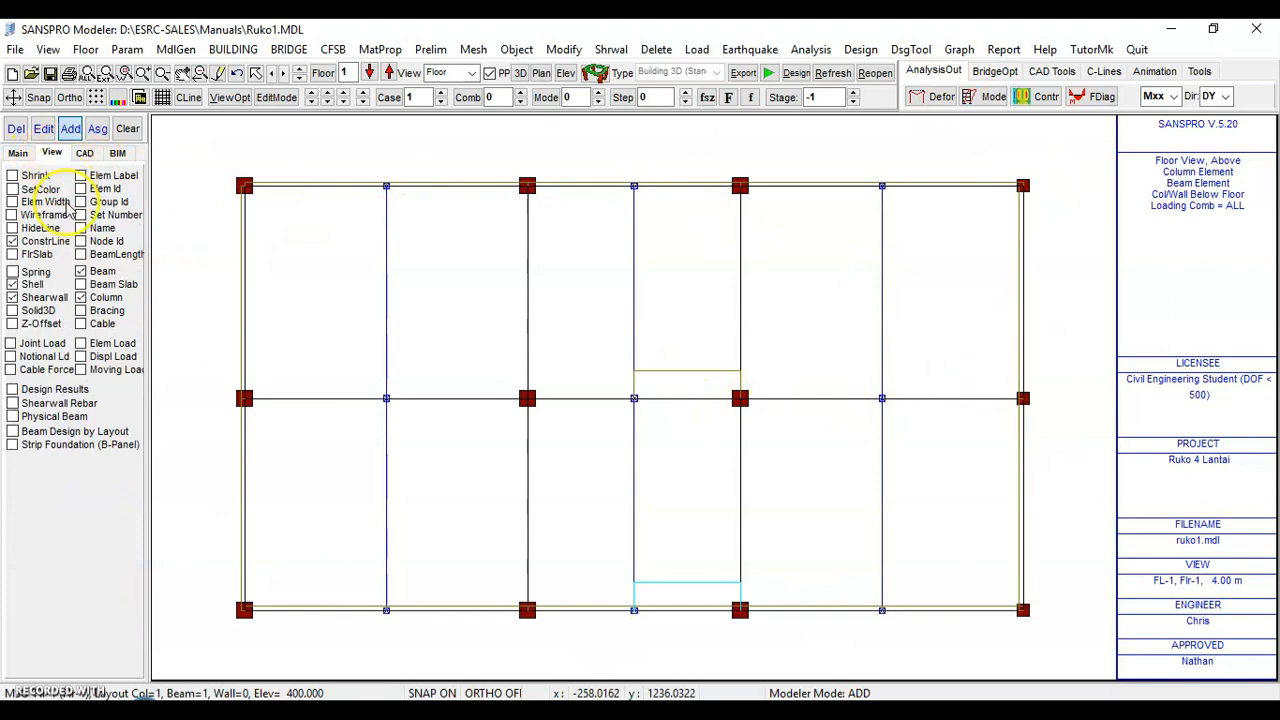
{"action": "left_click", "coordinate": [13, 254]}
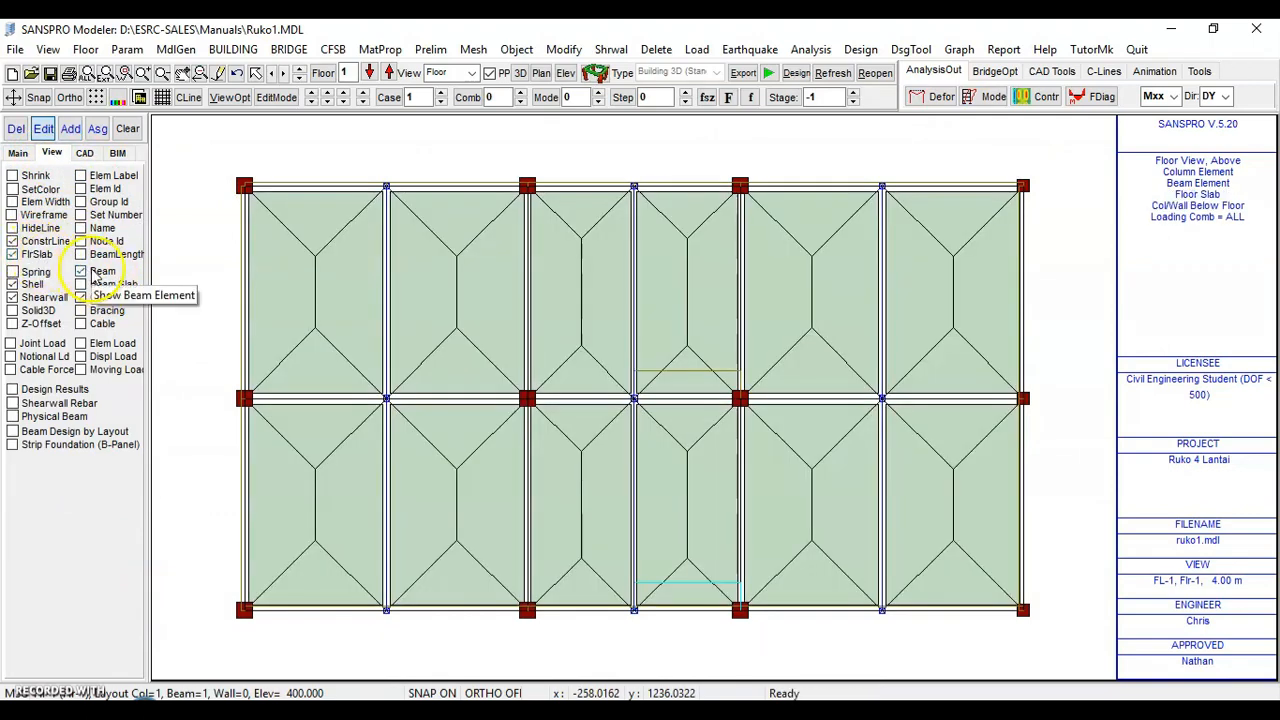
{"action": "left_click", "coordinate": [40, 205]}
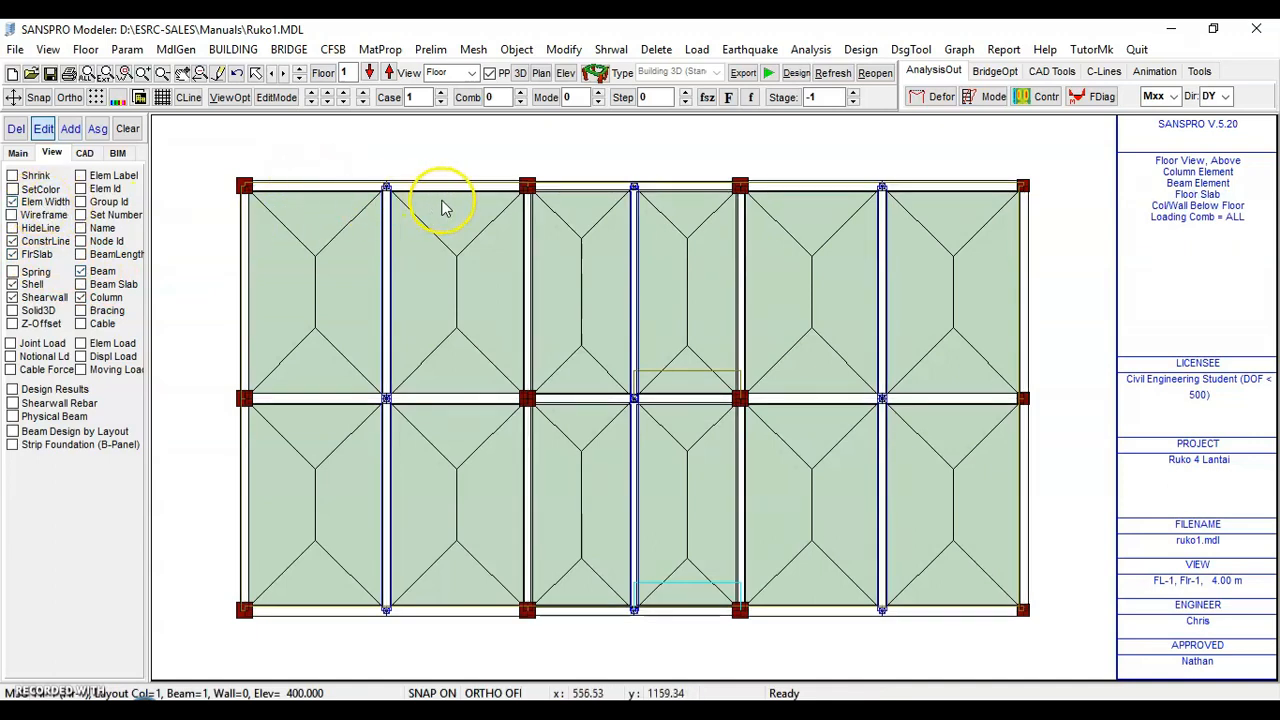
Copy the column, beam and shearwall layouts, ordinary beam loads and slab regions from floor 1 to floor 3
{"action": "left_click", "coordinate": [389, 74]}
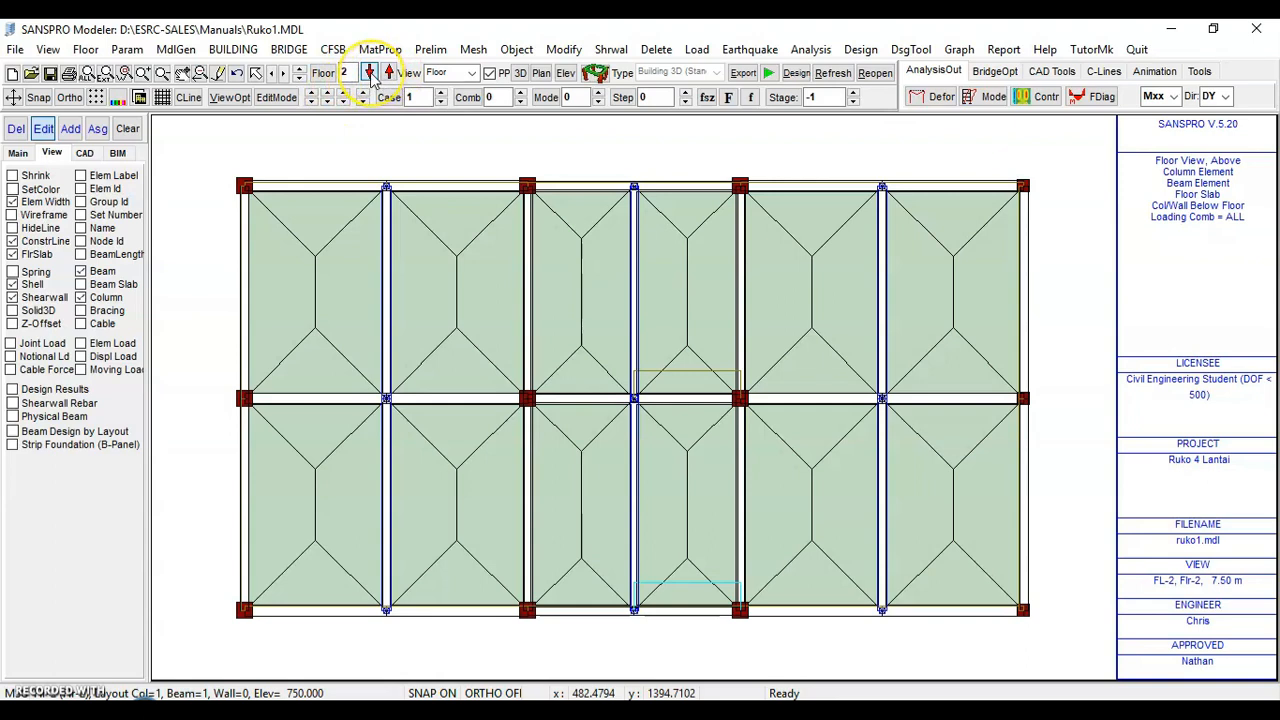
{"action": "left_click", "coordinate": [389, 73]}
{"action": "left_click", "coordinate": [389, 73]}
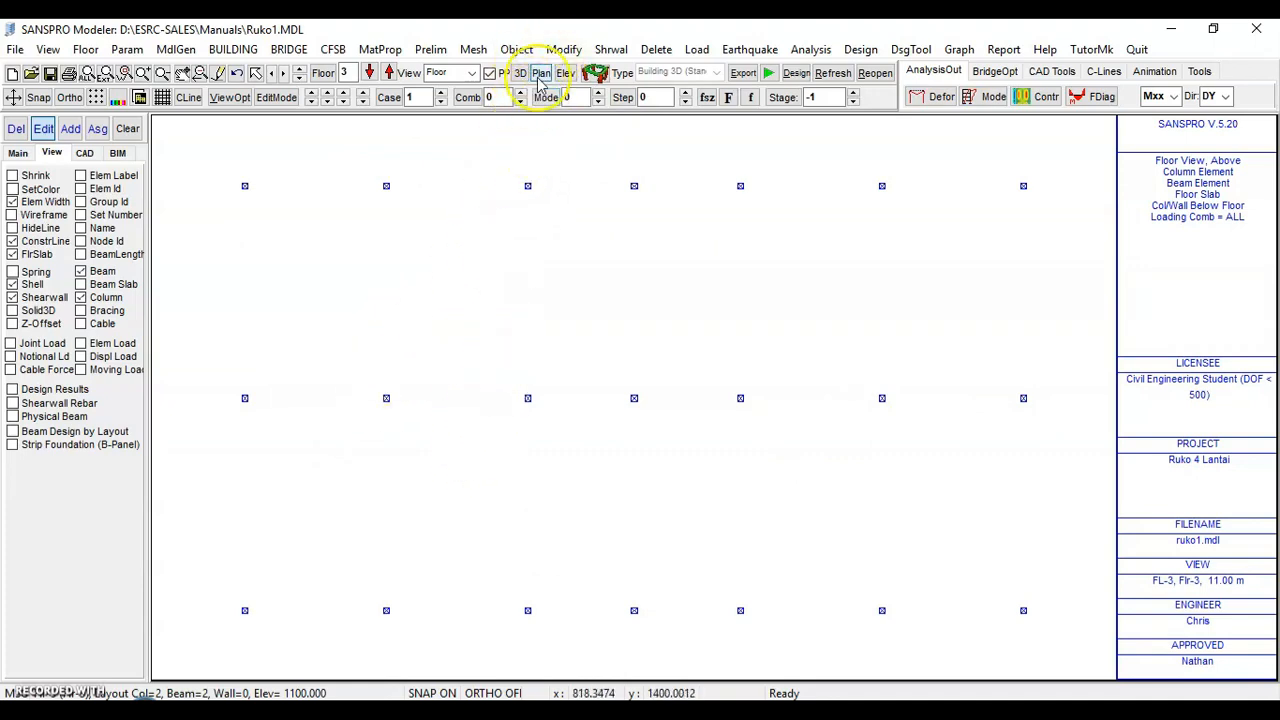
{"action": "left_click", "coordinate": [560, 49]}
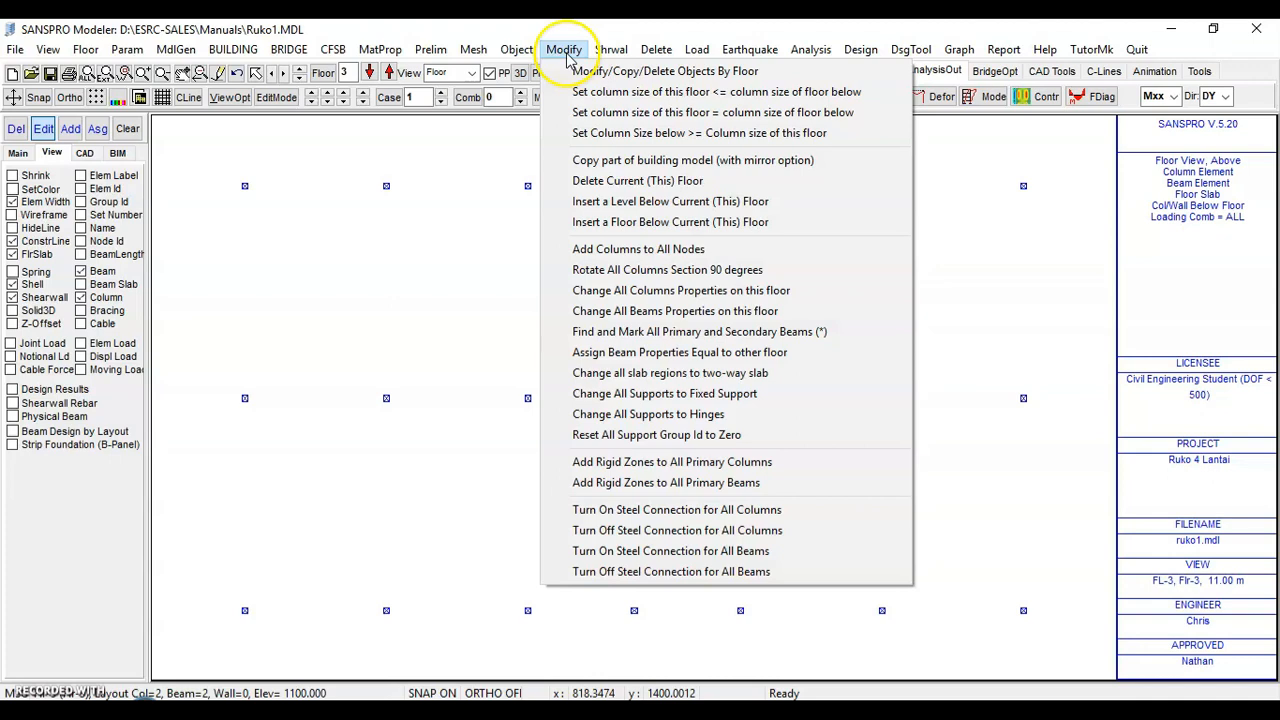
{"action": "left_click", "coordinate": [638, 78]}
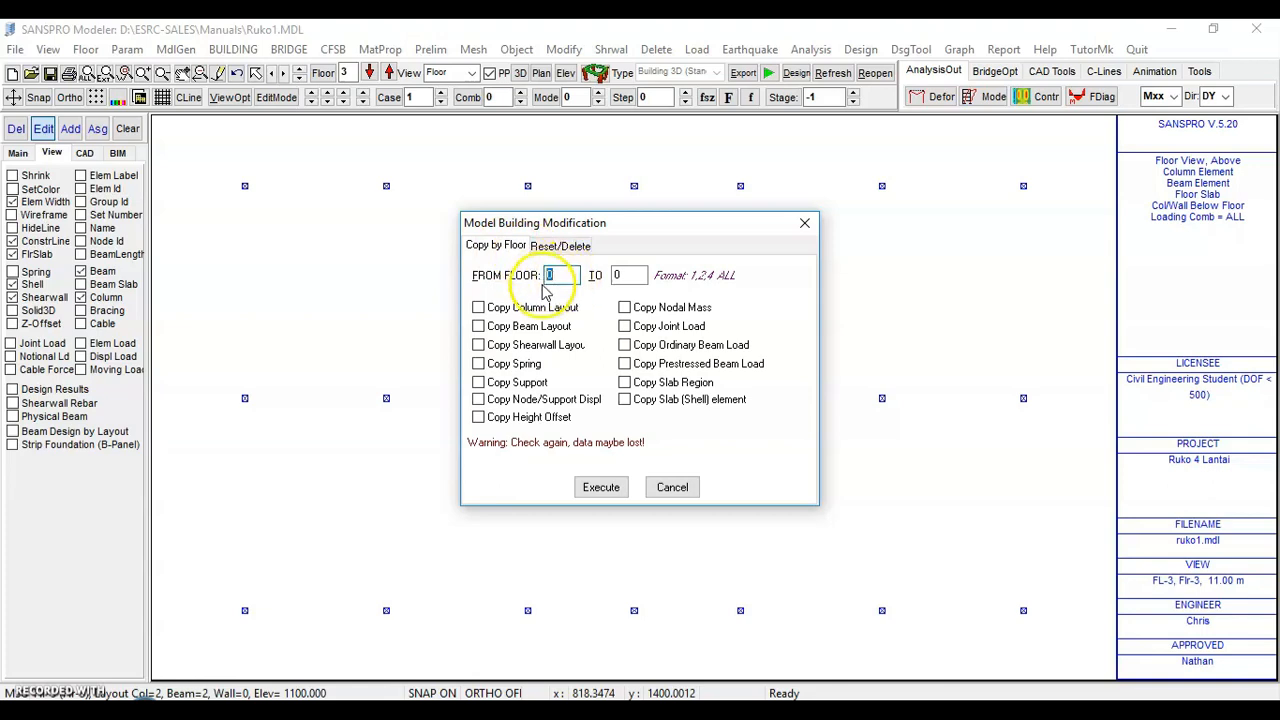
{"action": "type", "text": "1"}
{"action": "left_click", "coordinate": [629, 283]}
{"action": "left_click", "coordinate": [629, 280]}
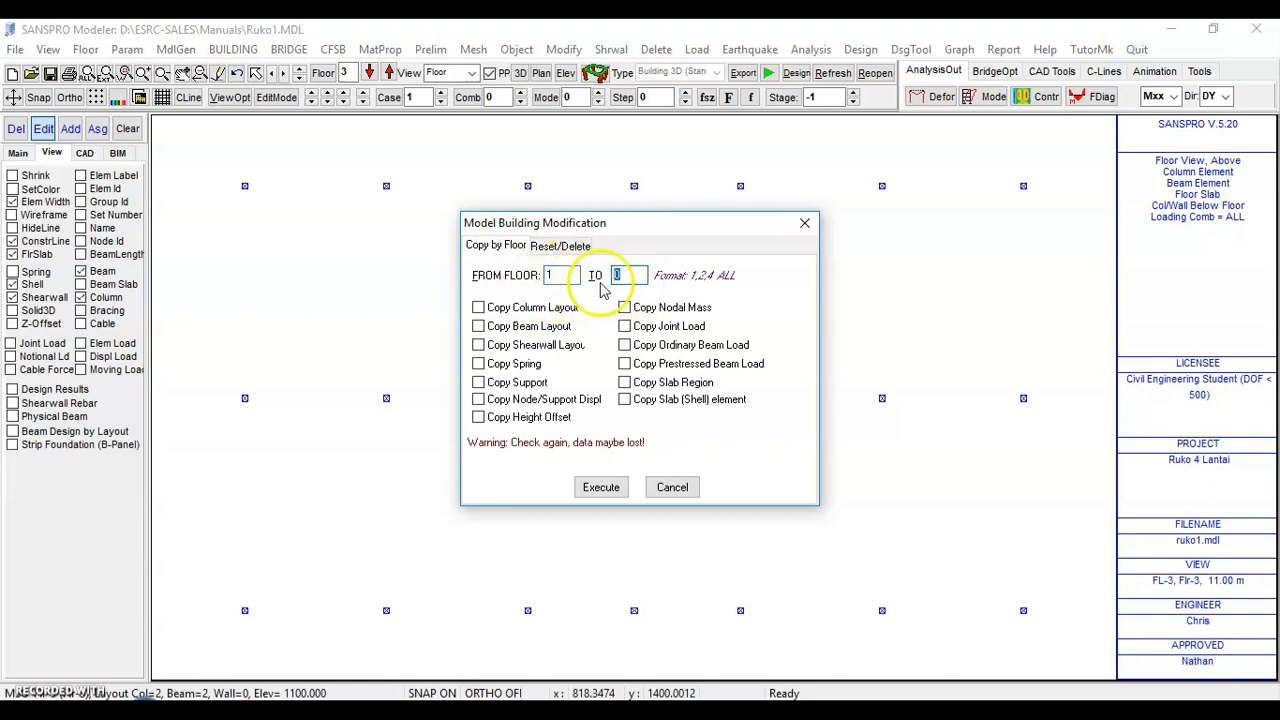
{"action": "left_click", "coordinate": [532, 313]}
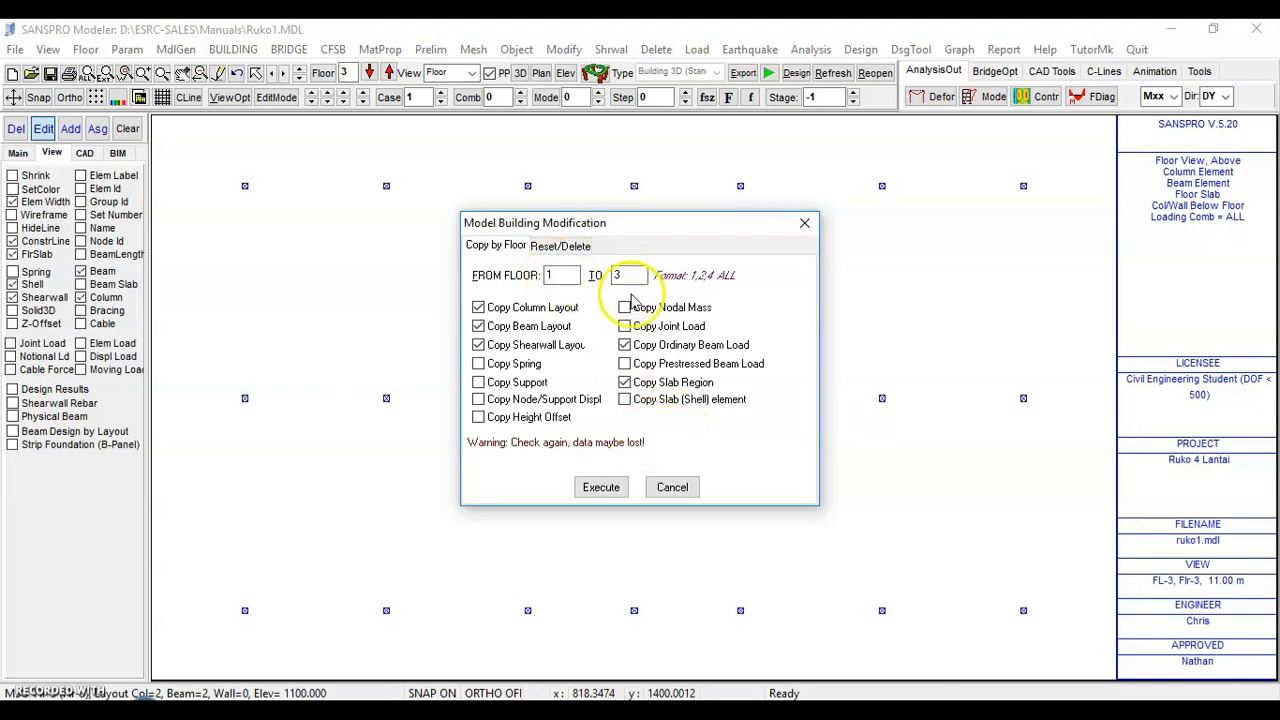
{"action": "left_click", "coordinate": [603, 488]}
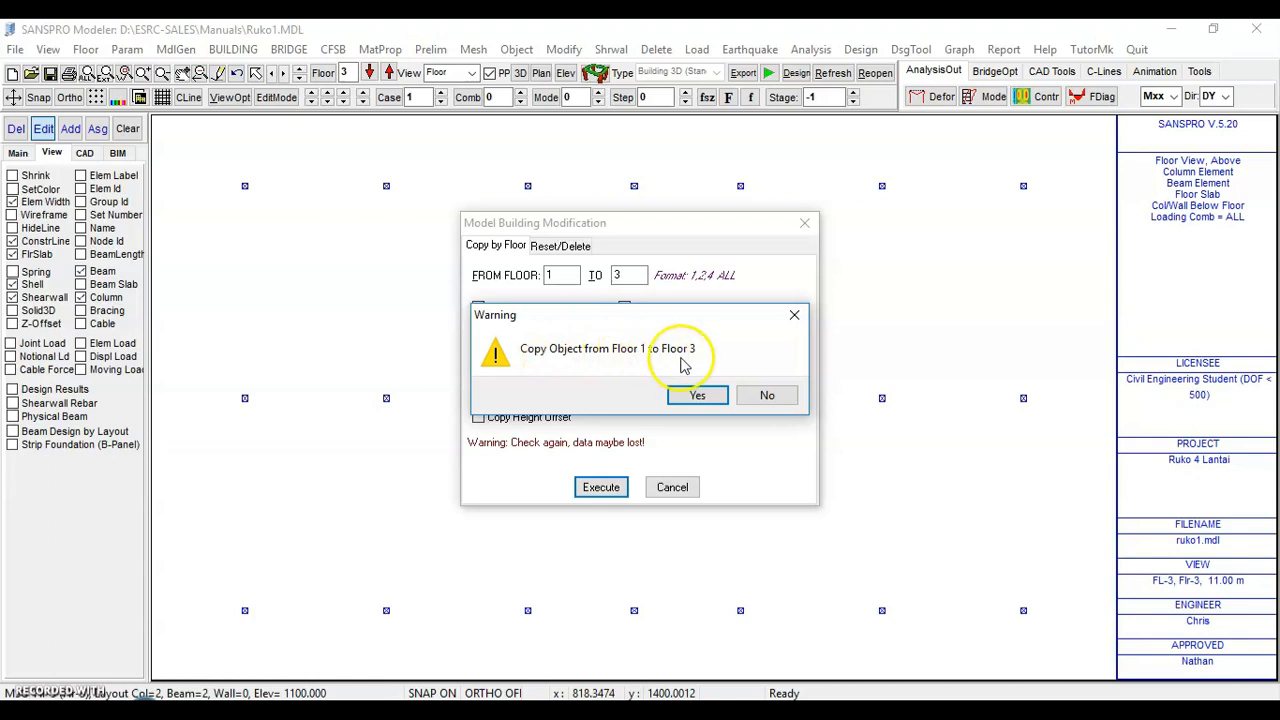
{"action": "left_click", "coordinate": [691, 395]}
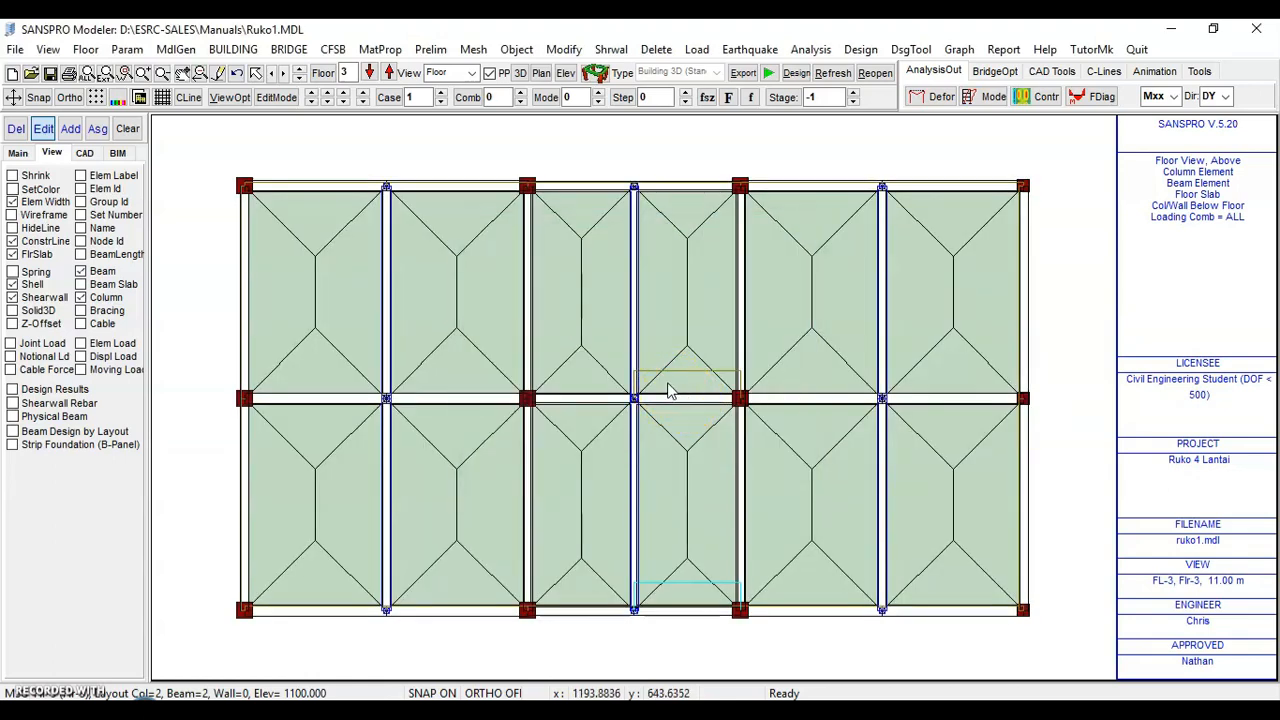
Inspect the building in the 3D OpenGL viewer
{"action": "left_click", "coordinate": [595, 75]}
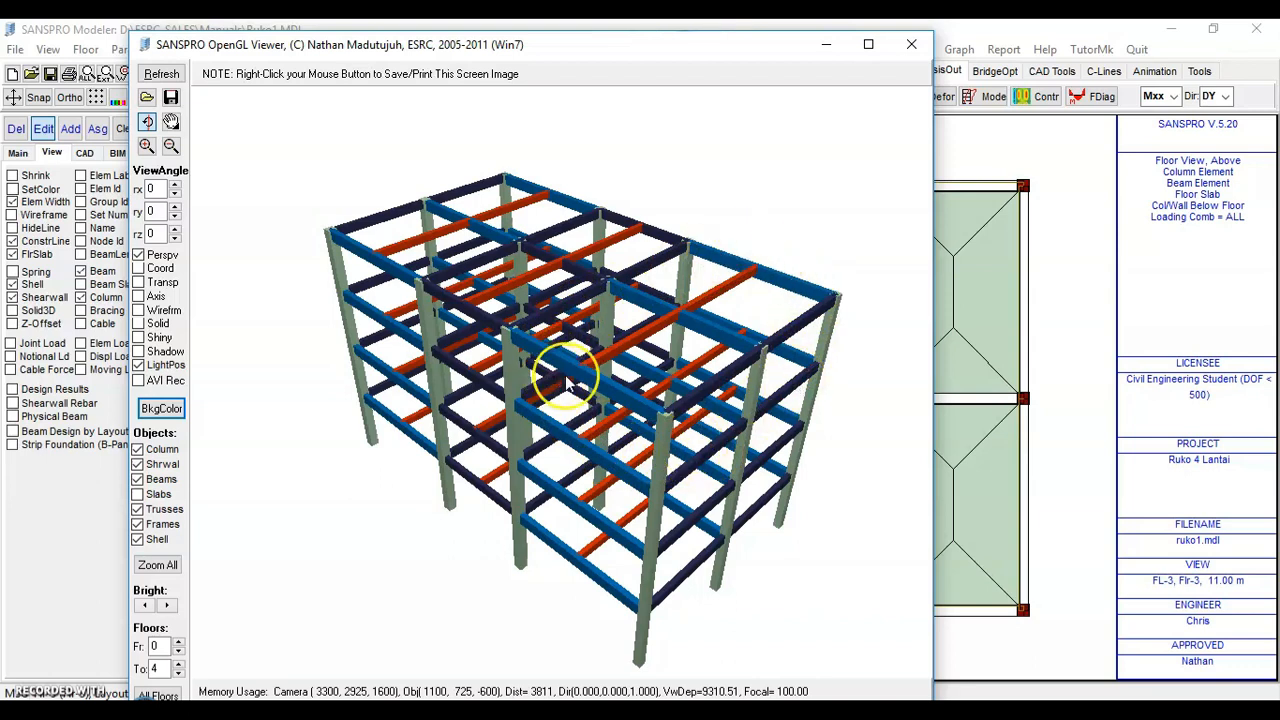
{"action": "left_click", "coordinate": [910, 44]}
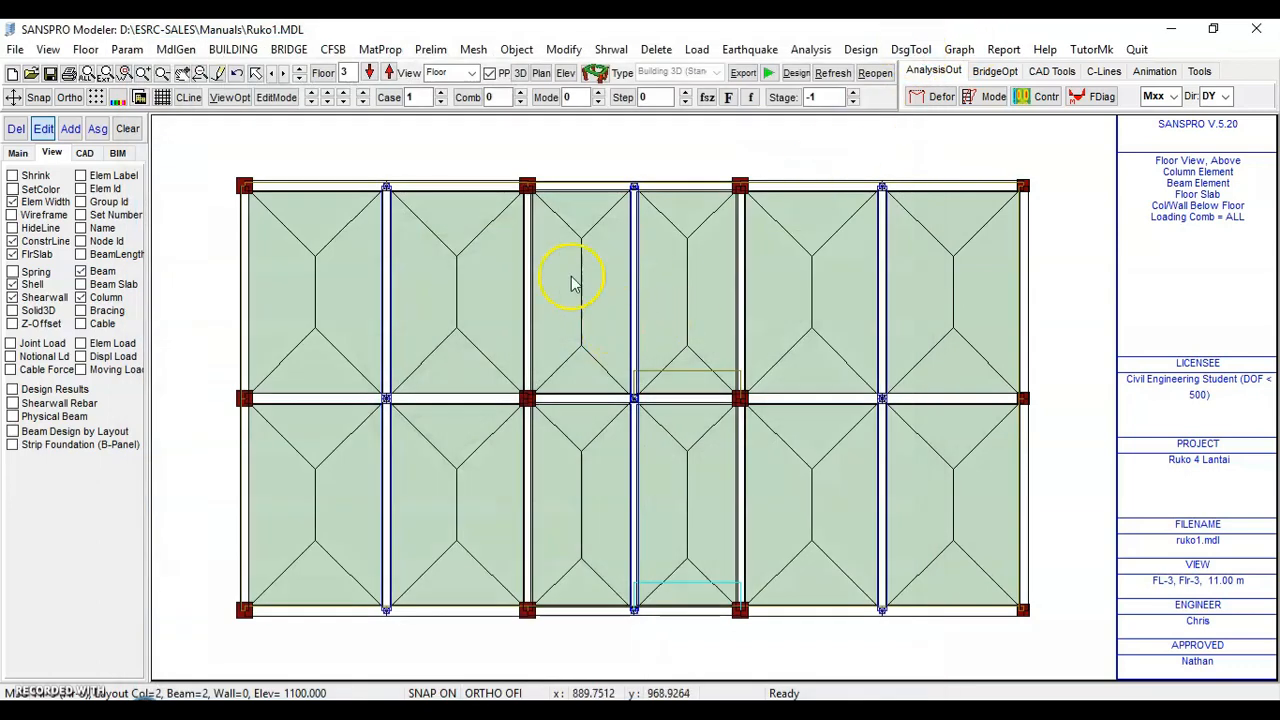
Delete the four floor slabs in the two right-hand bays of floor 3
{"action": "left_click", "coordinate": [369, 72]}
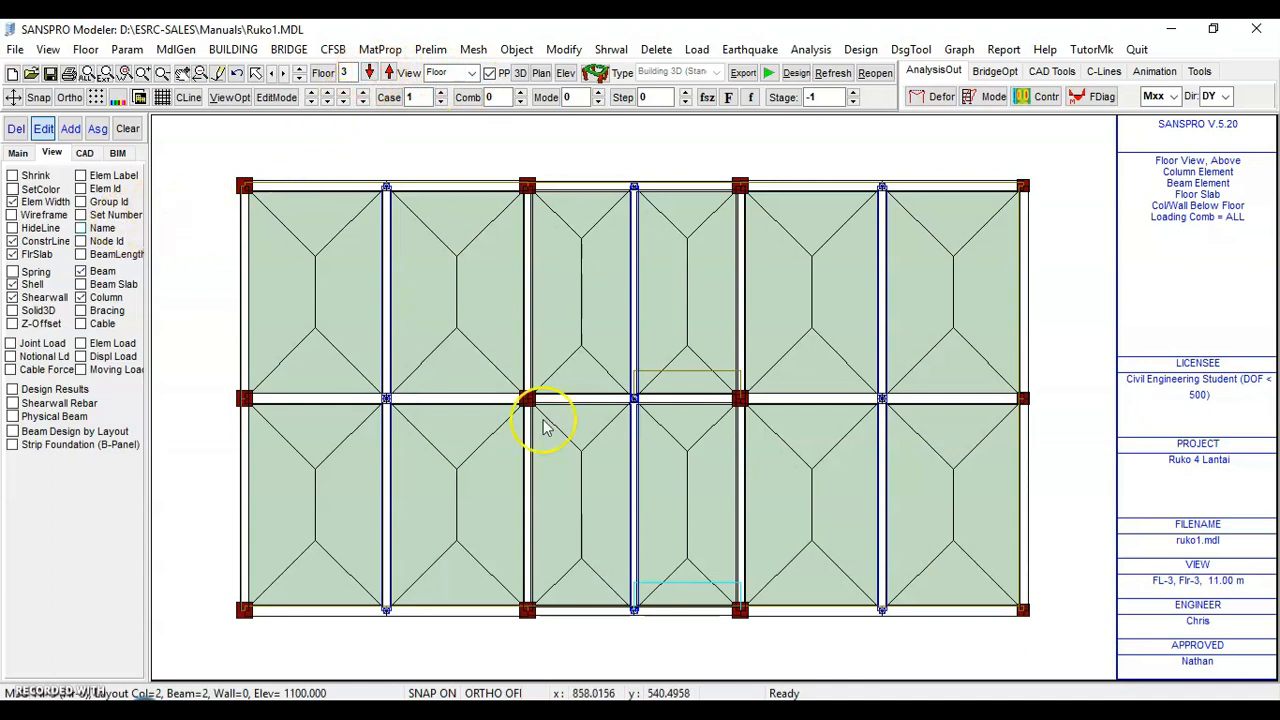
{"action": "left_click", "coordinate": [17, 155]}
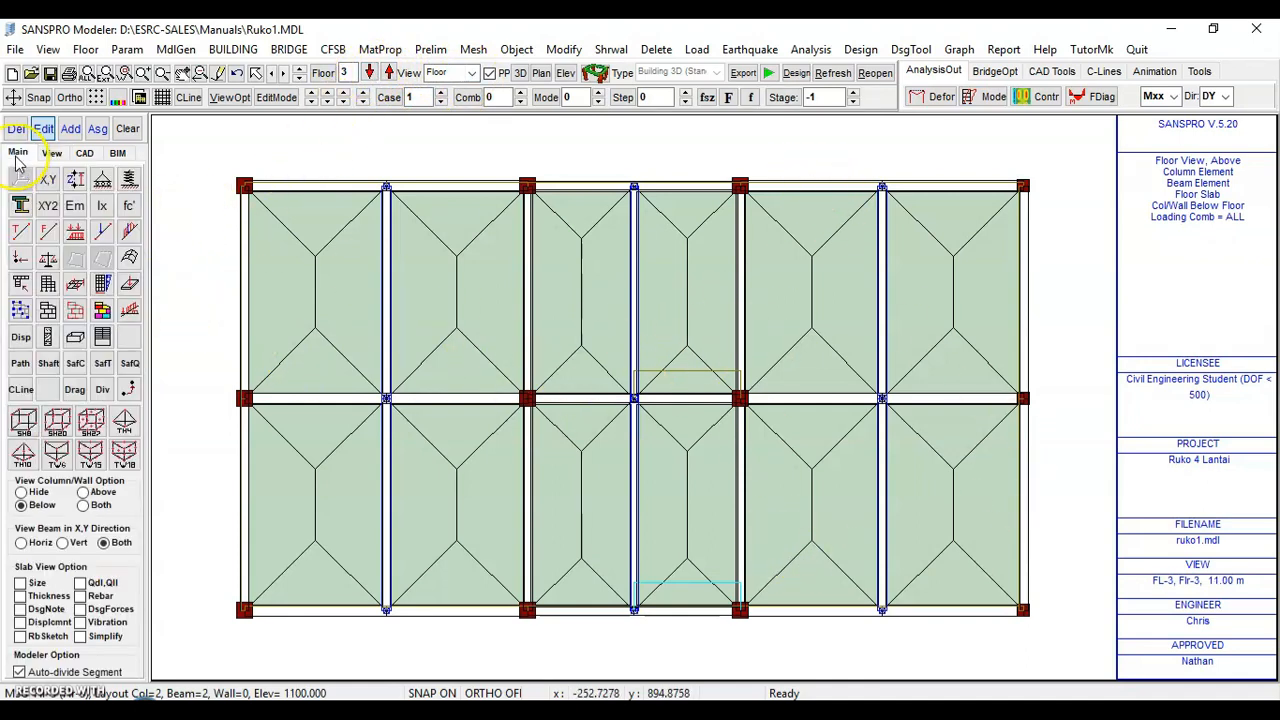
{"action": "left_click", "coordinate": [103, 312]}
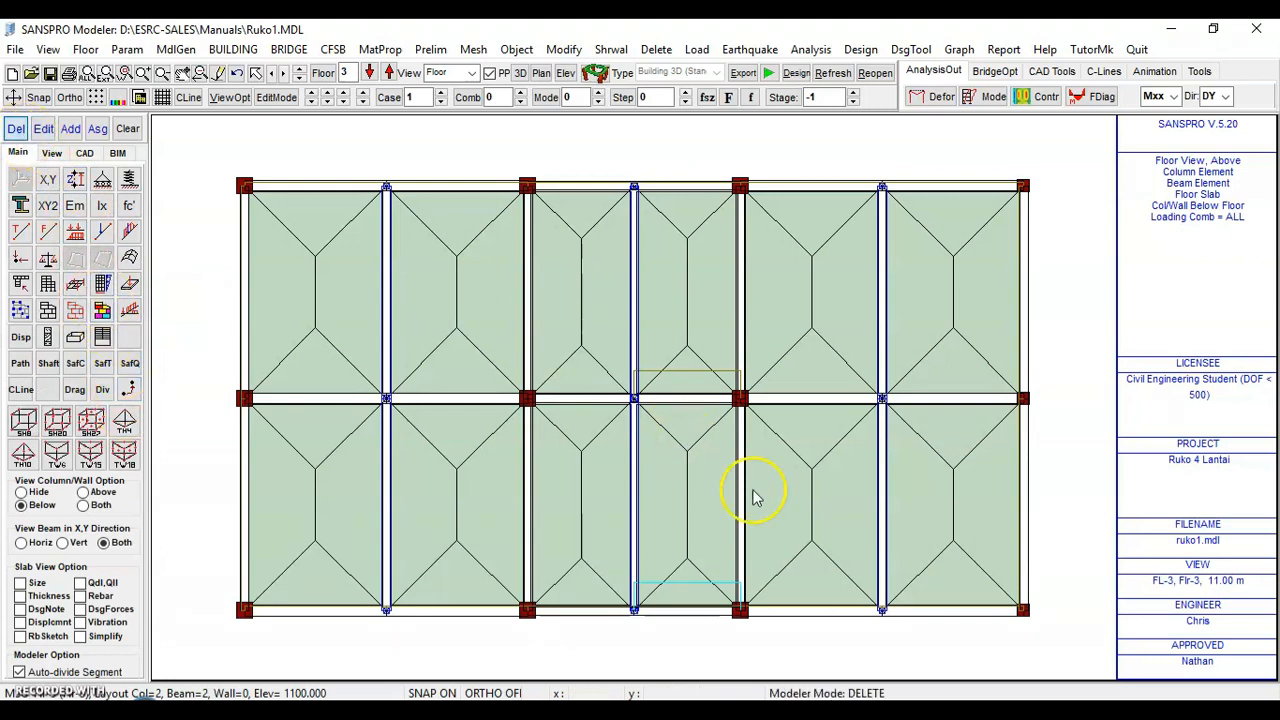
{"action": "left_click", "coordinate": [808, 523]}
{"action": "left_click", "coordinate": [846, 274]}
{"action": "left_click", "coordinate": [966, 293]}
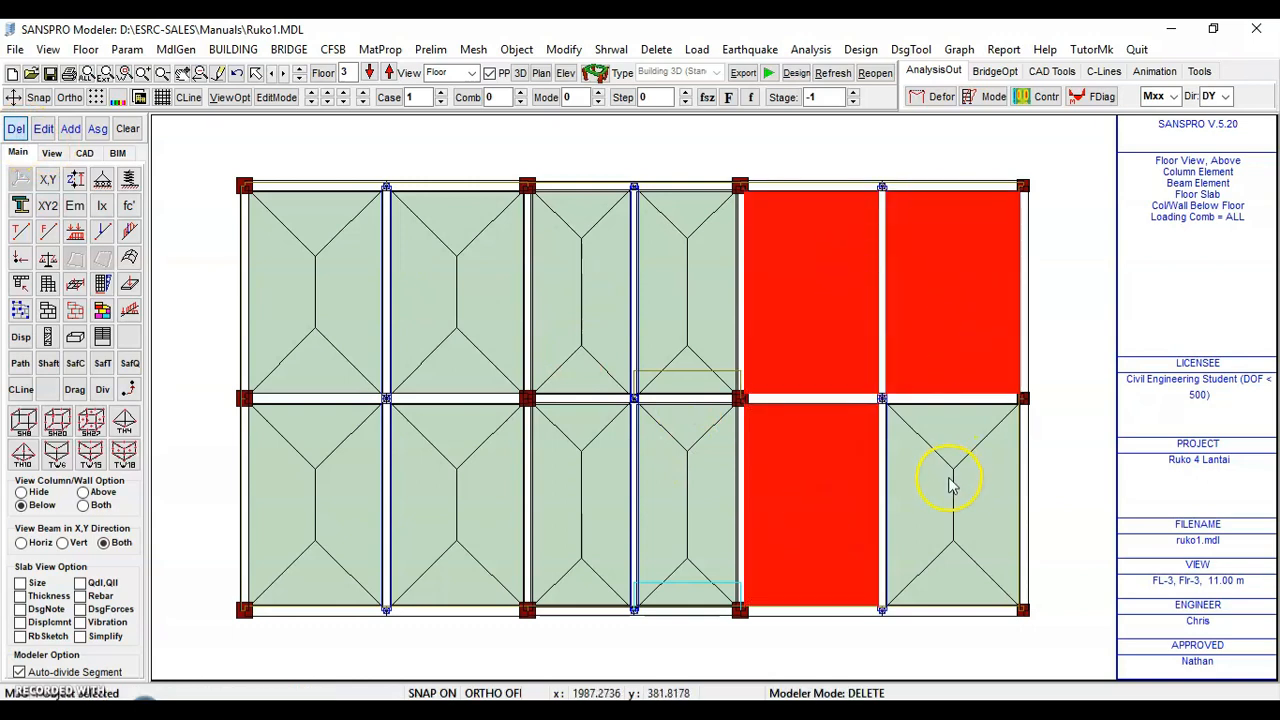
{"action": "left_click", "coordinate": [951, 480]}
{"action": "left_click", "coordinate": [17, 132]}
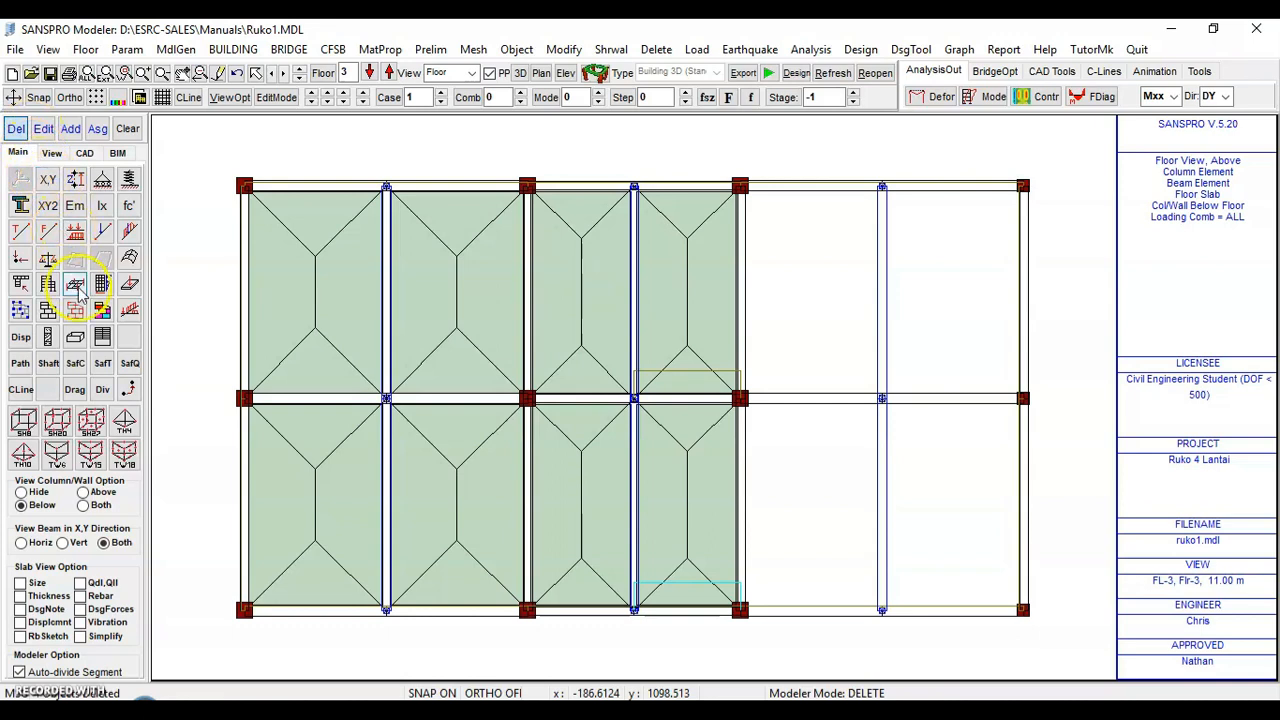
Delete the beams in the two right-hand bays of floor 3
{"action": "left_click", "coordinate": [48, 312]}
{"action": "left_click", "coordinate": [20, 131]}
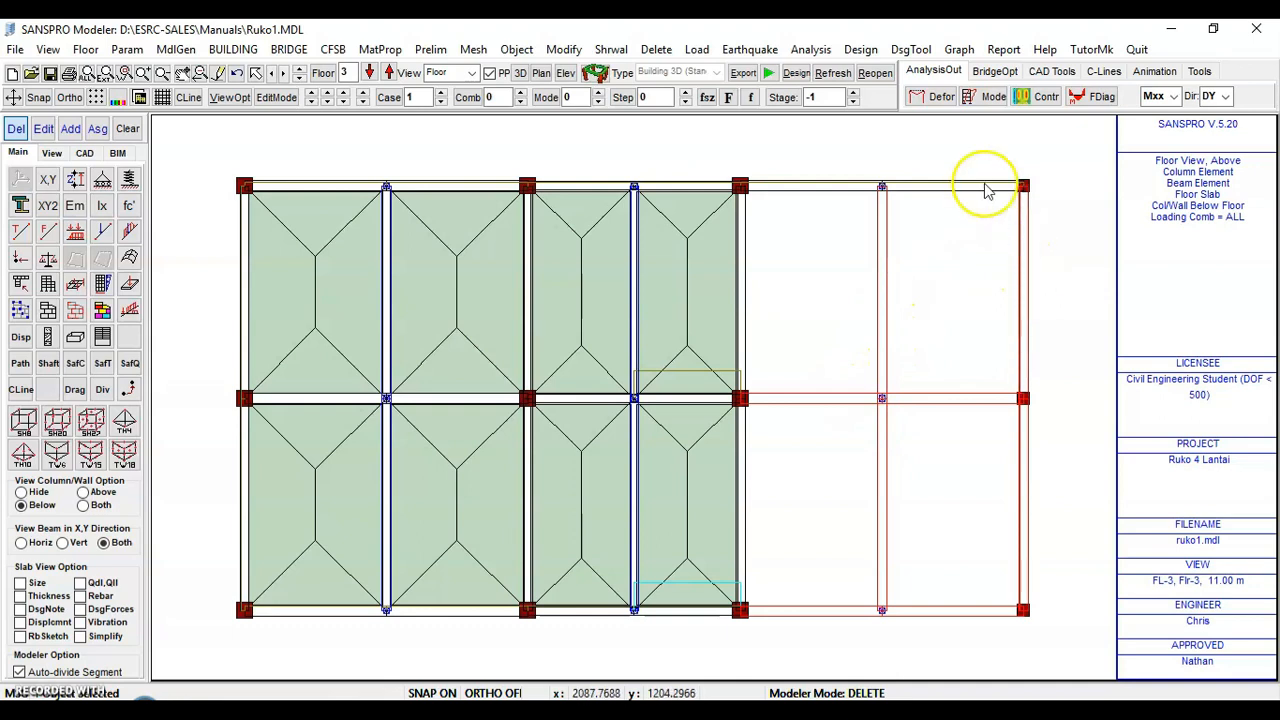
{"action": "left_click", "coordinate": [16, 131]}
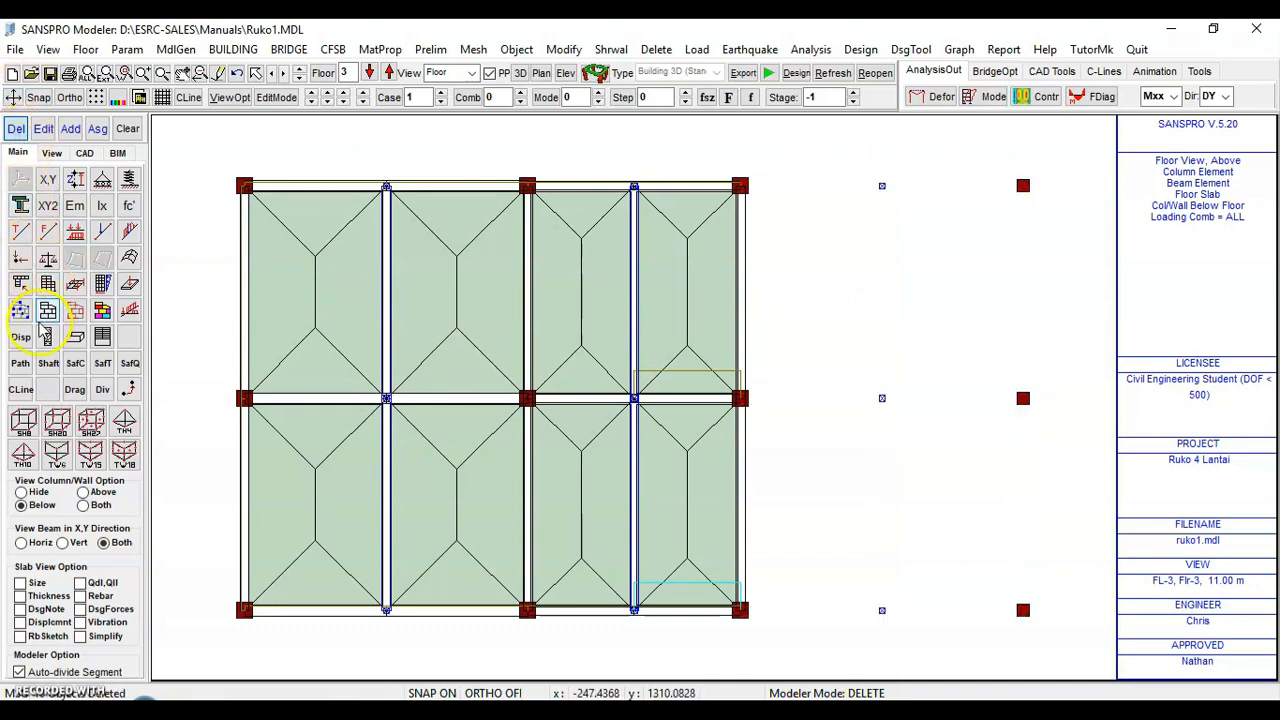
Delete the three columns on the far-right axis of floor 3
{"action": "left_click", "coordinate": [16, 129]}
{"action": "left_click", "coordinate": [1023, 610]}
{"action": "left_click", "coordinate": [1023, 398]}
{"action": "left_click", "coordinate": [1023, 186]}
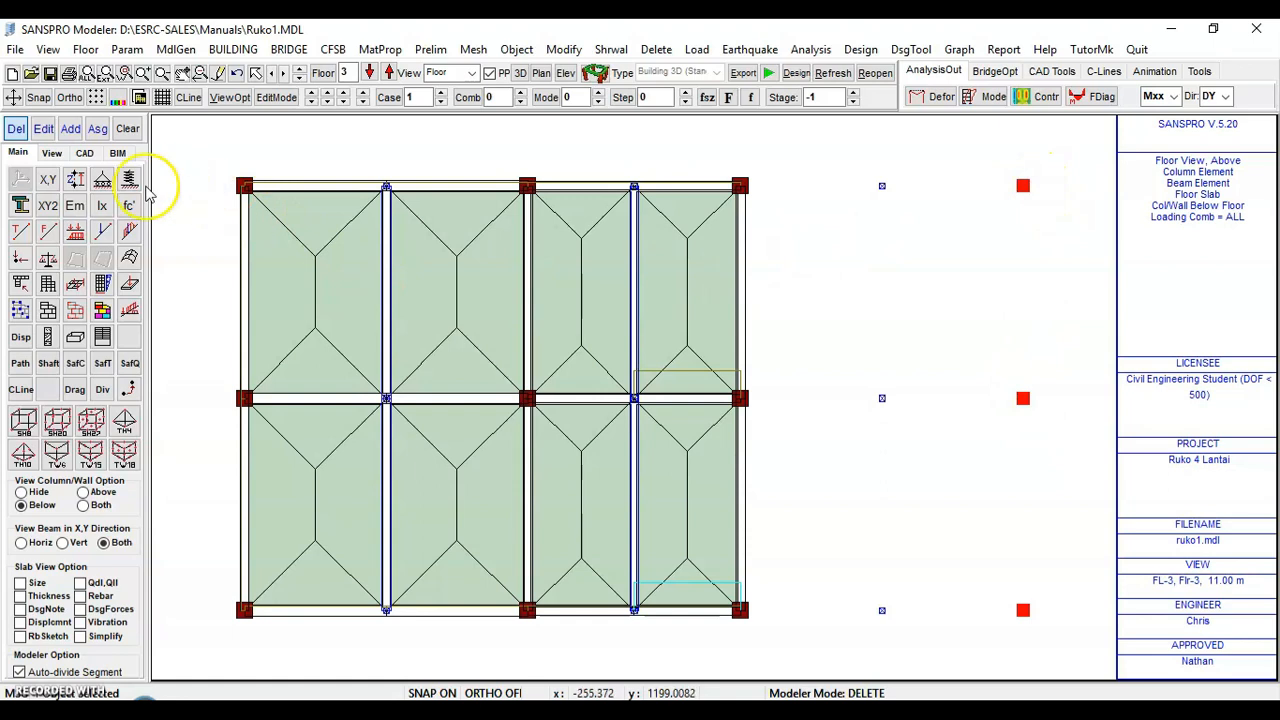
{"action": "left_click", "coordinate": [14, 134]}
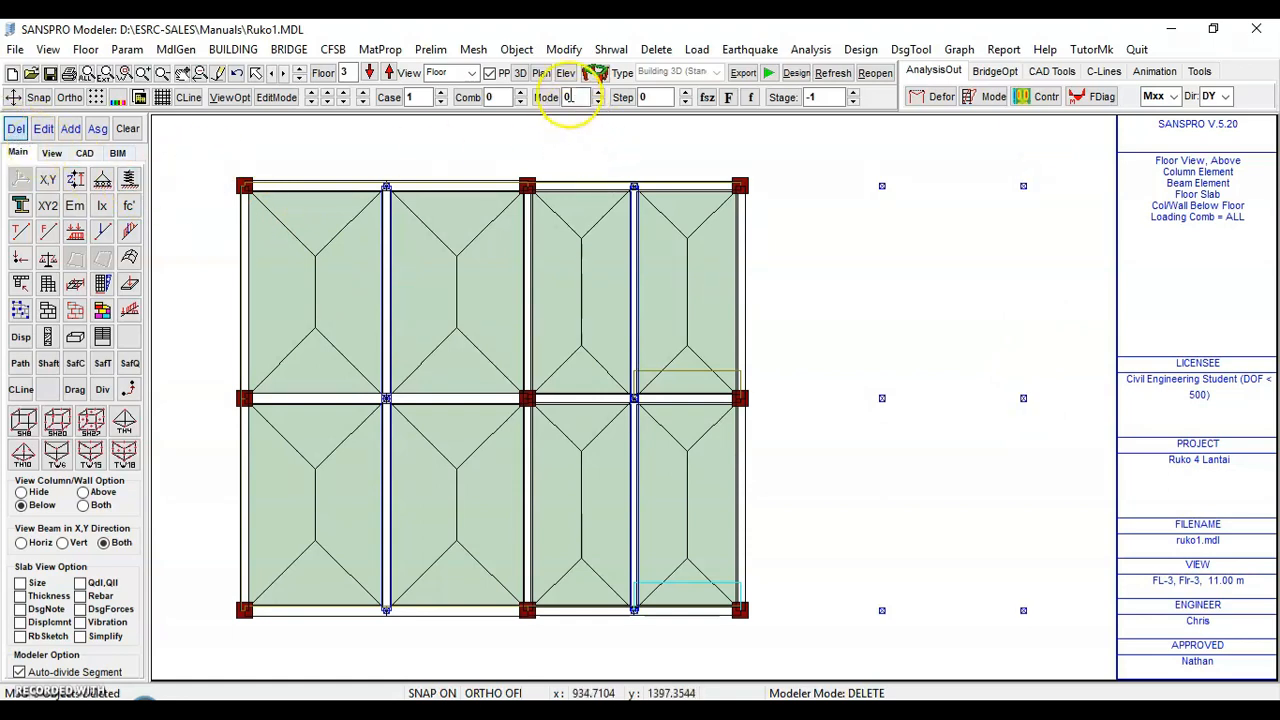
Inspect the building in the 3D OpenGL viewer
{"action": "left_click", "coordinate": [595, 76]}
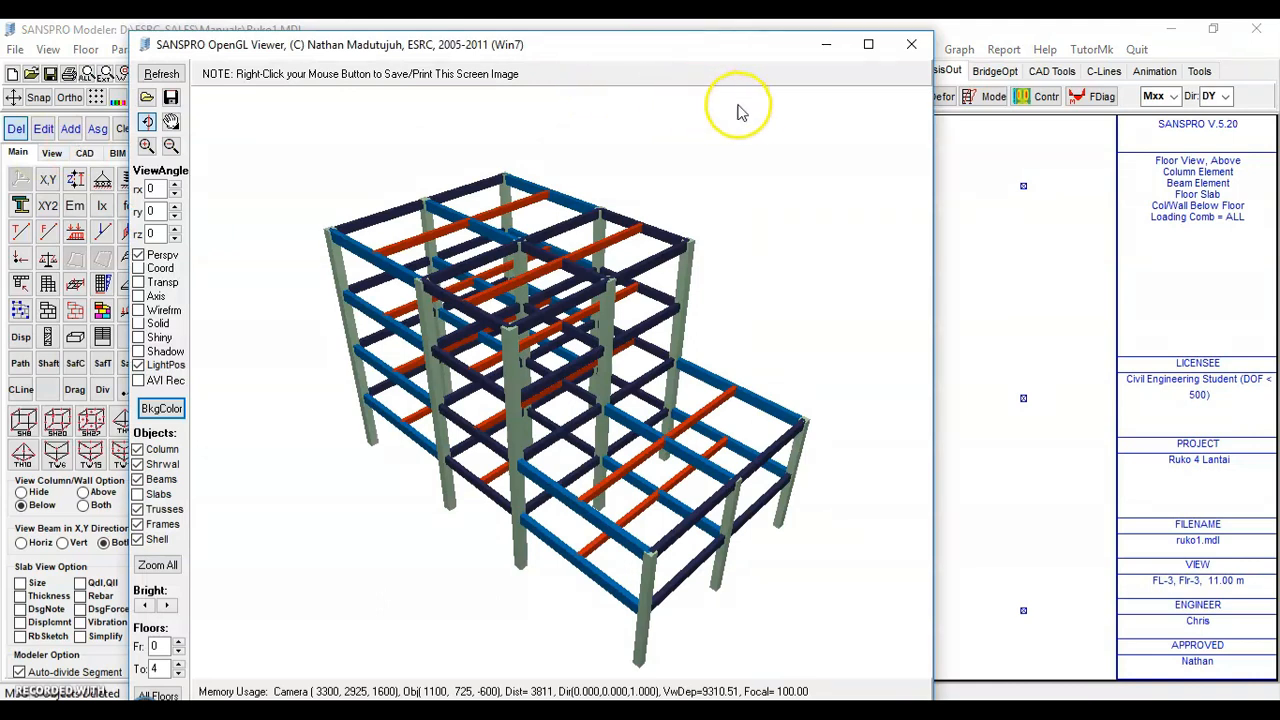
{"action": "left_click", "coordinate": [912, 46]}
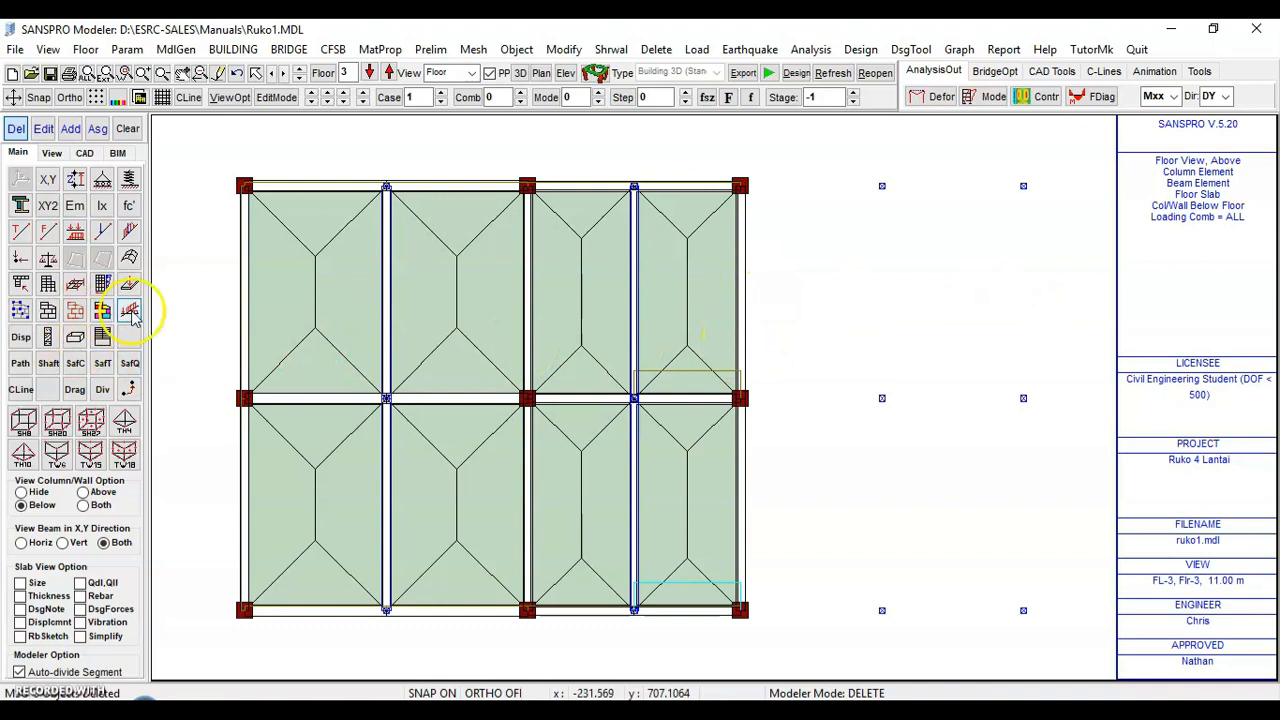
Assign the Hebel_3m frame load (q -4.5) to the lower beam on the new right edge of floor 3
{"action": "left_click", "coordinate": [70, 133]}
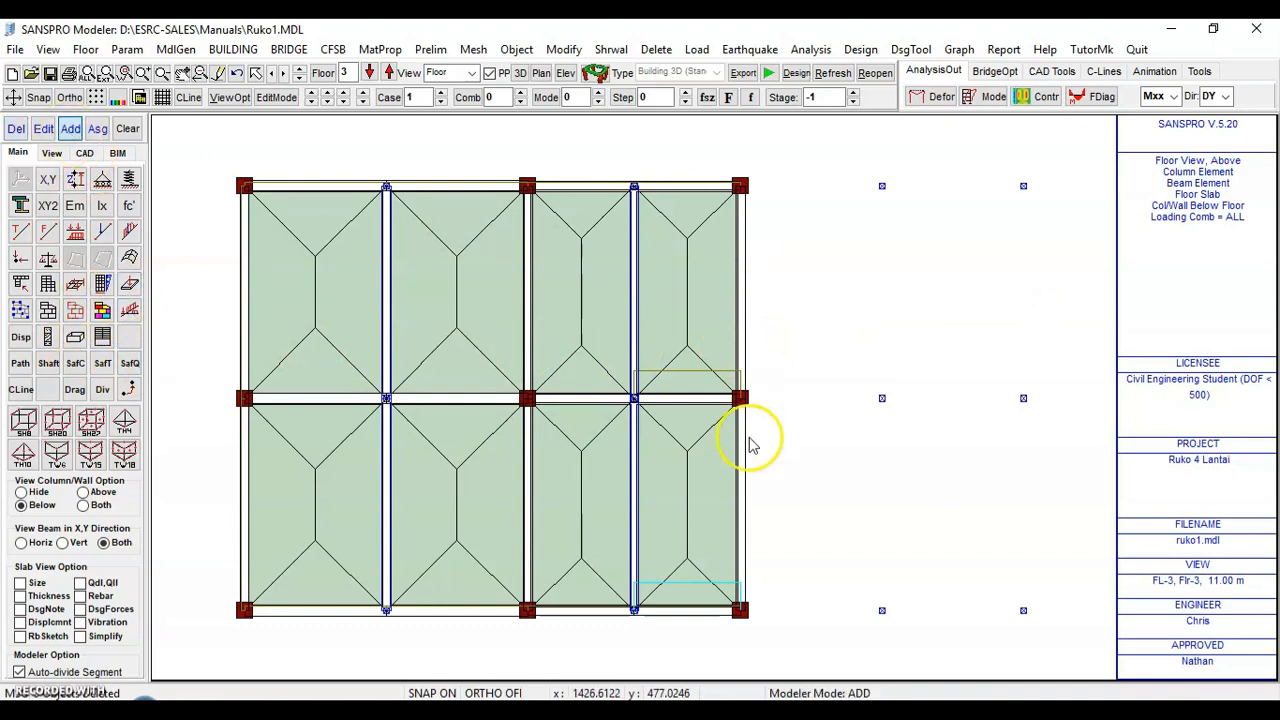
{"action": "left_click", "coordinate": [742, 508]}
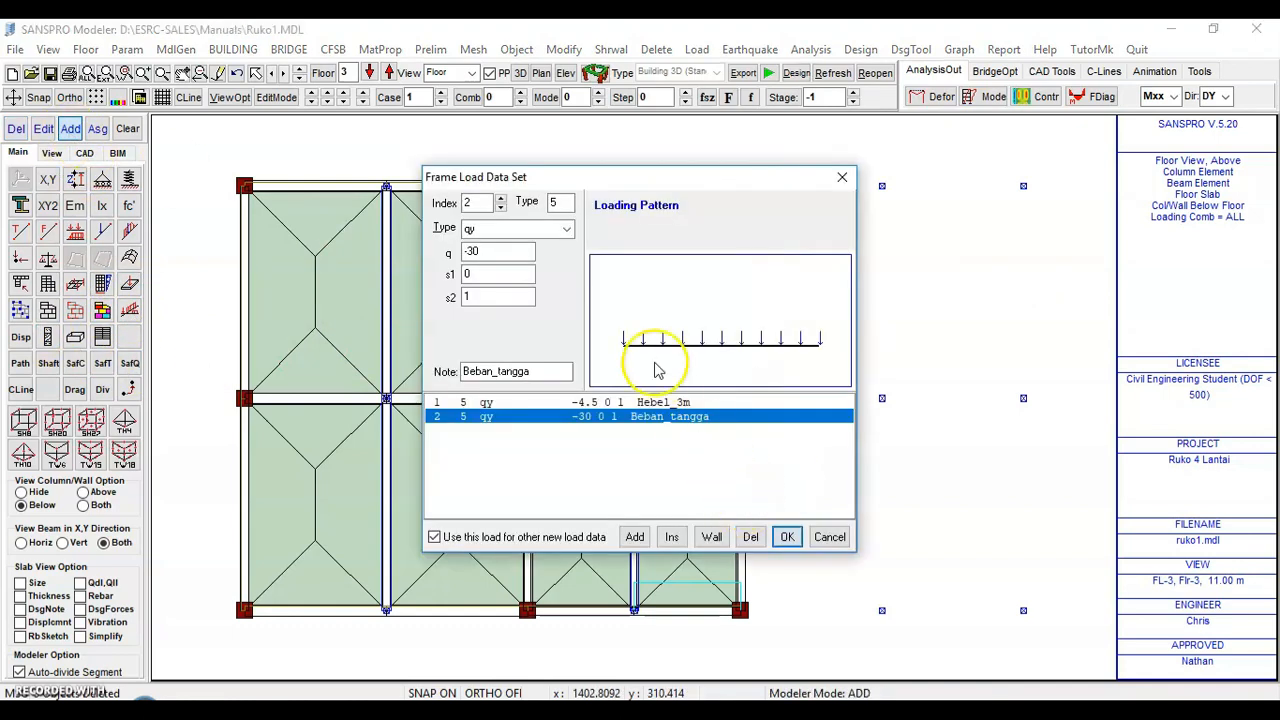
{"action": "left_click", "coordinate": [586, 402]}
{"action": "left_click", "coordinate": [787, 538]}
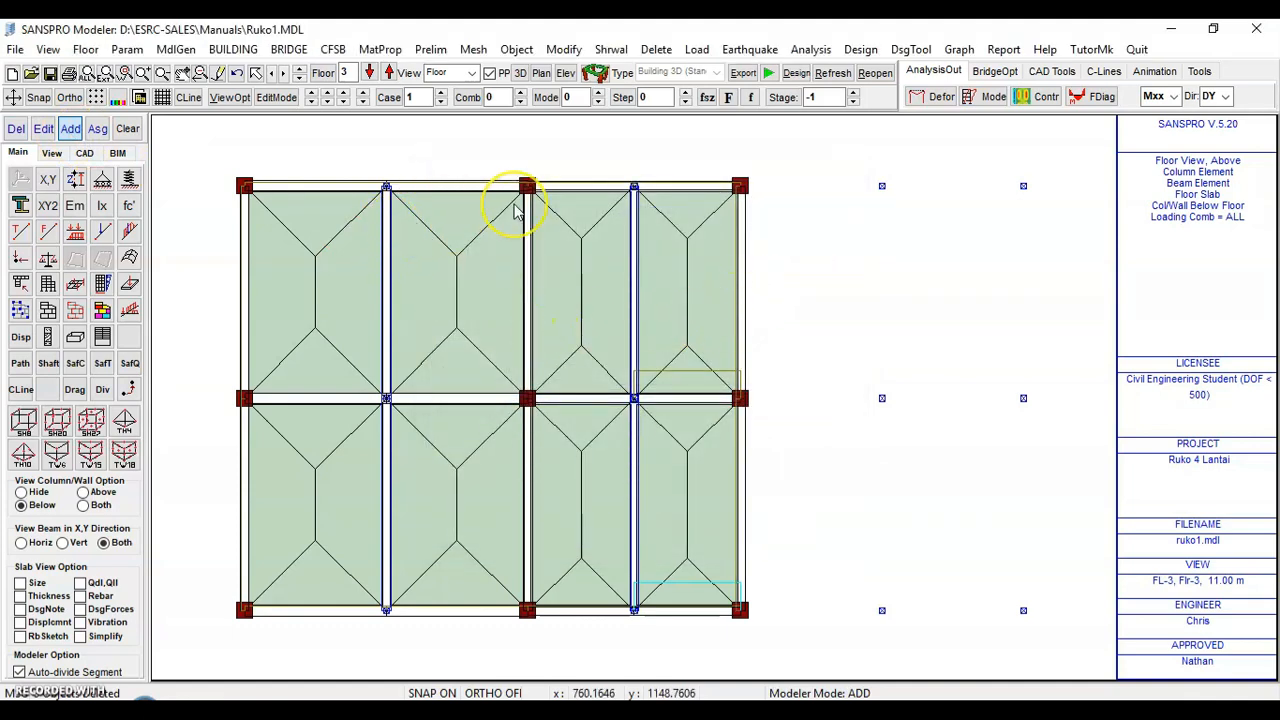
Go to floor 0 and add fixed supports at the four base nodes along the bottom axis
{"action": "left_click", "coordinate": [369, 73]}
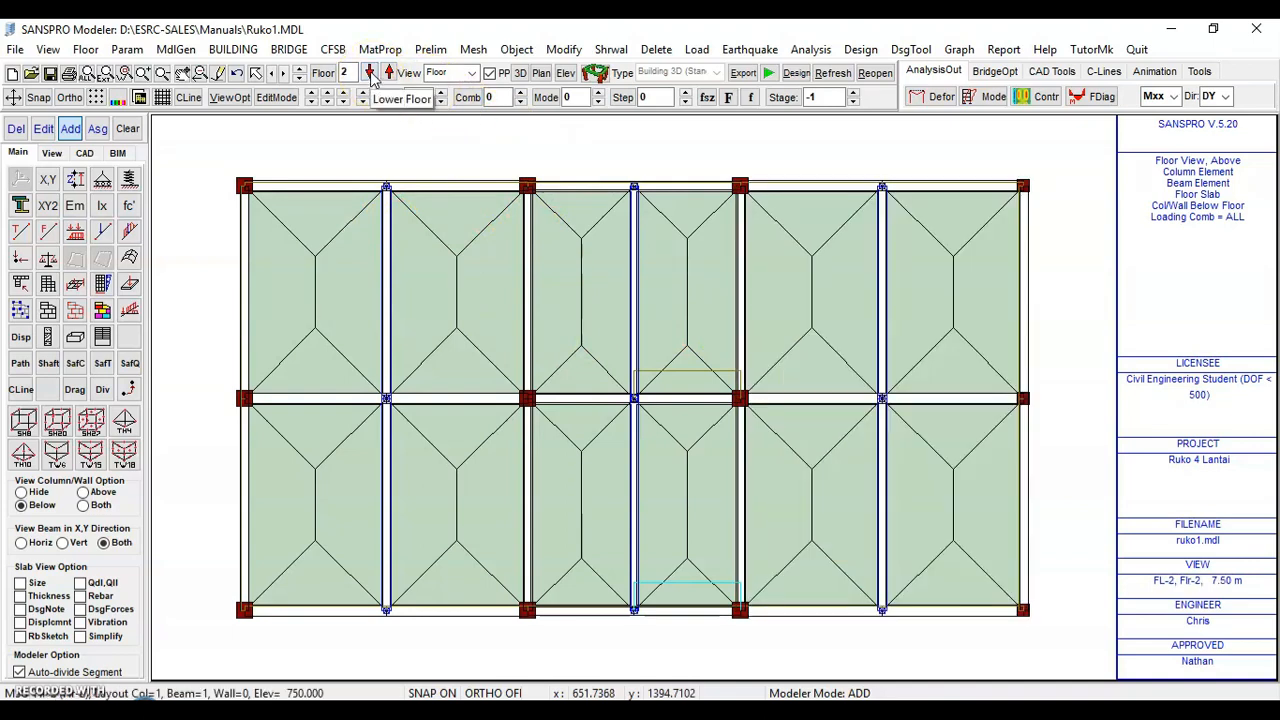
{"action": "left_click", "coordinate": [369, 73]}
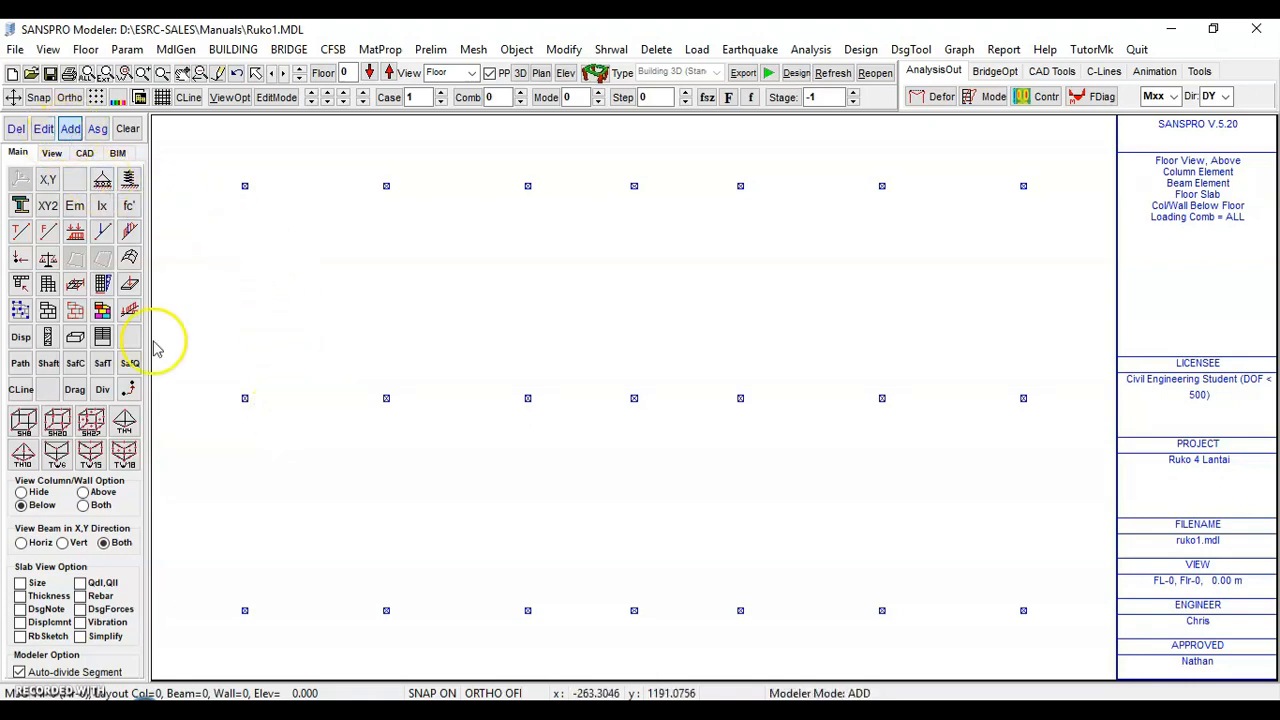
{"action": "left_click", "coordinate": [244, 612]}
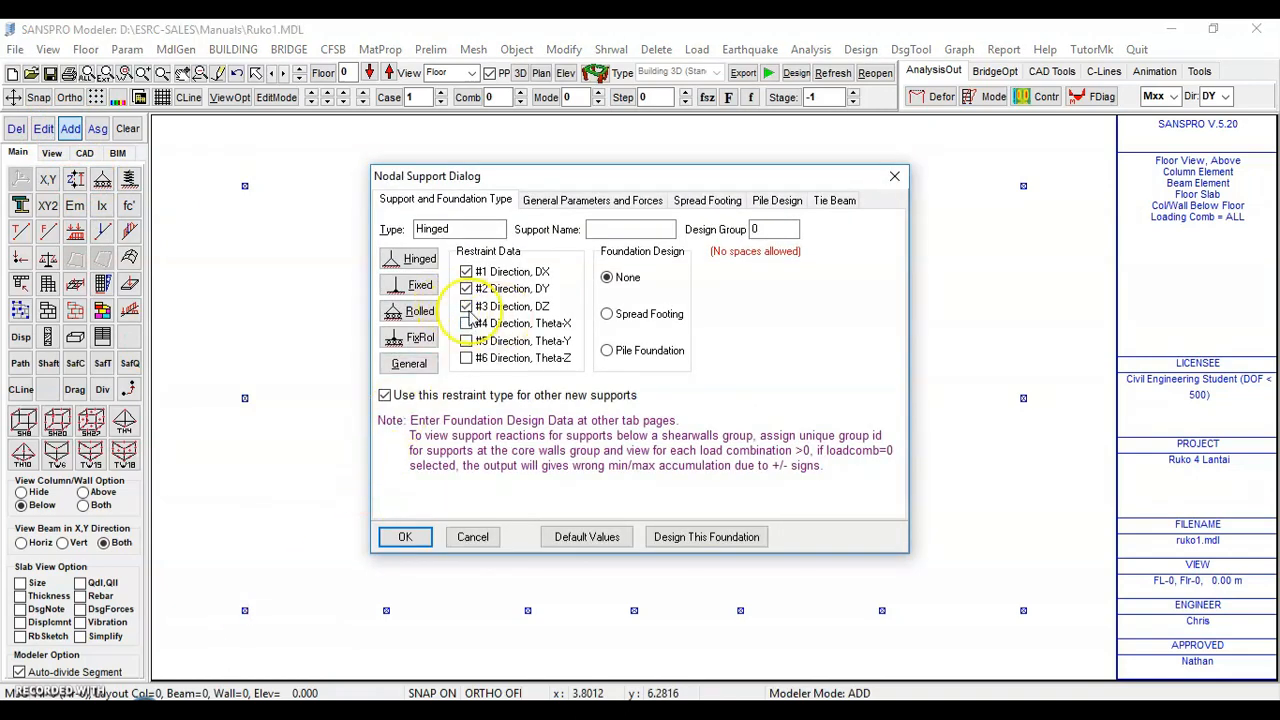
{"action": "left_click", "coordinate": [422, 287]}
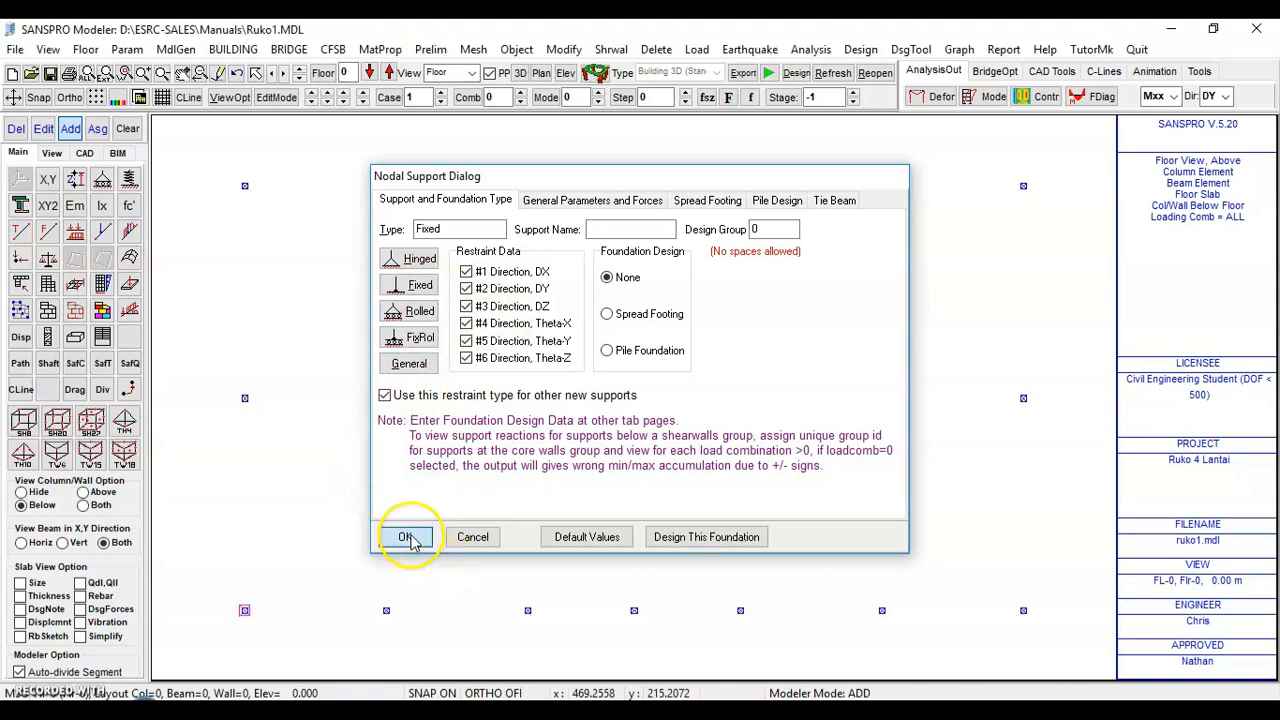
{"action": "left_click", "coordinate": [405, 537]}
{"action": "left_click", "coordinate": [528, 614]}
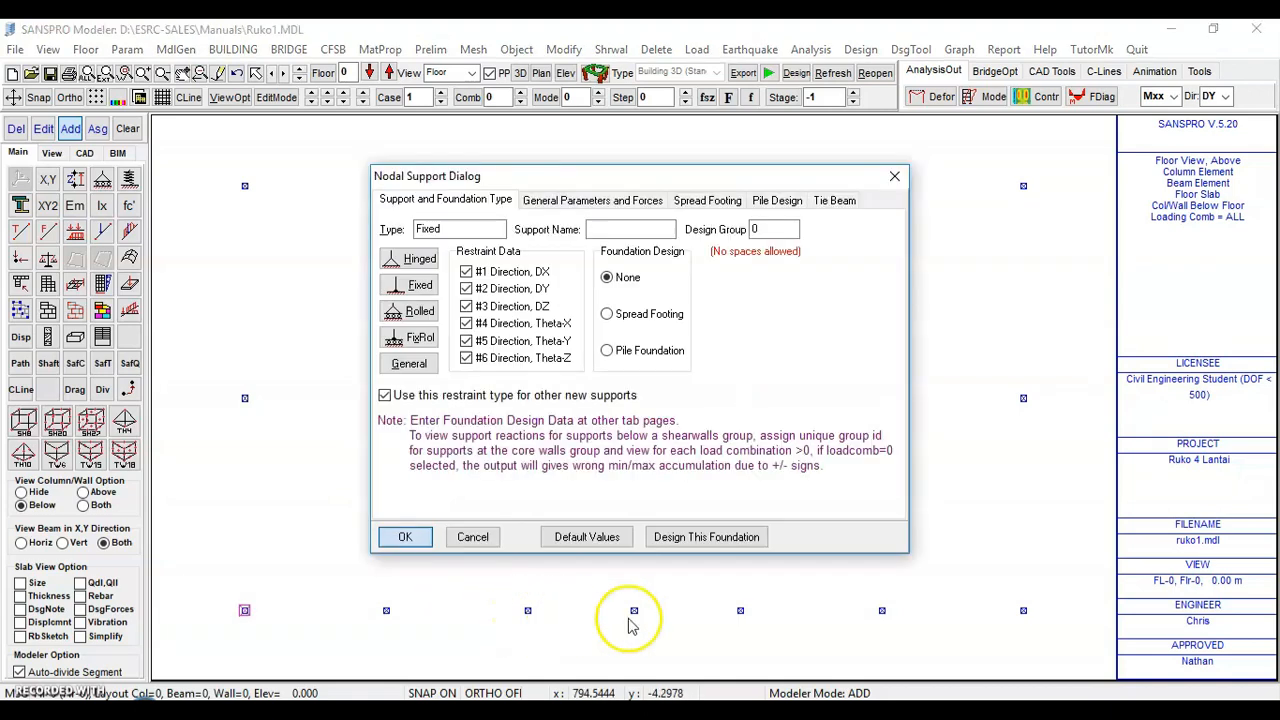
{"action": "left_click", "coordinate": [407, 536]}
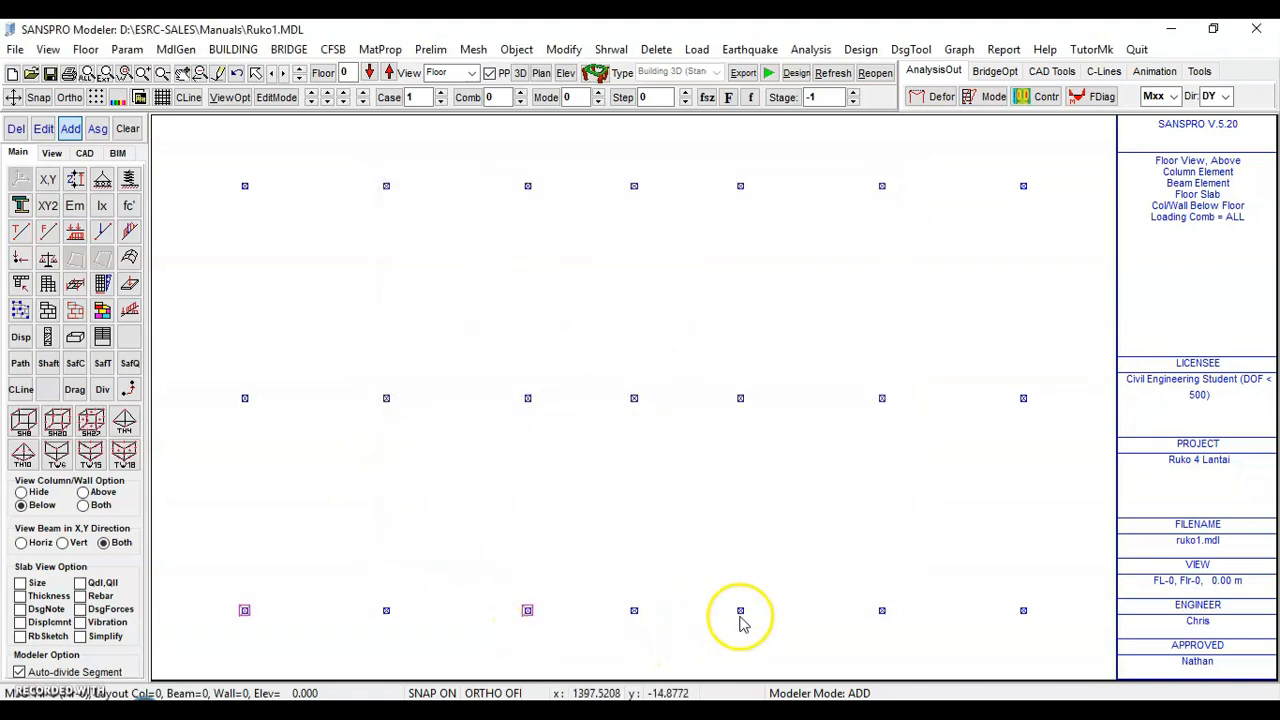
{"action": "left_click", "coordinate": [741, 614]}
{"action": "left_click", "coordinate": [408, 536]}
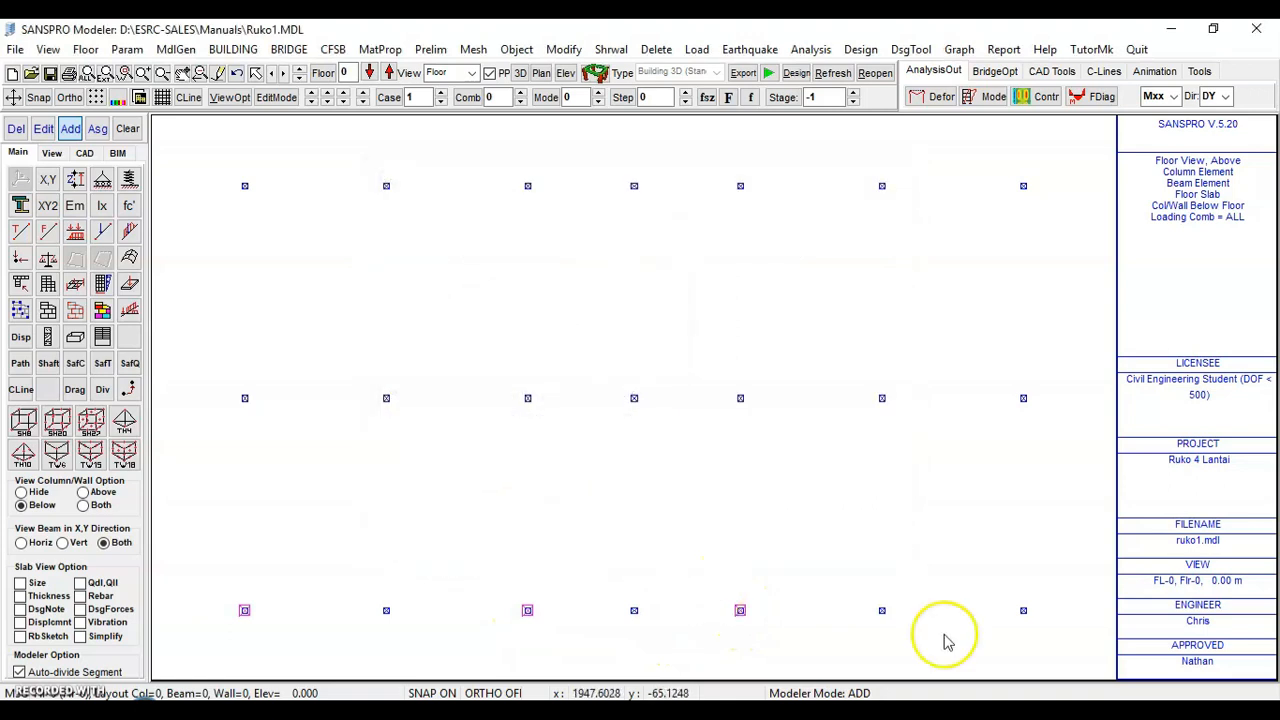
{"action": "left_click", "coordinate": [1022, 614]}
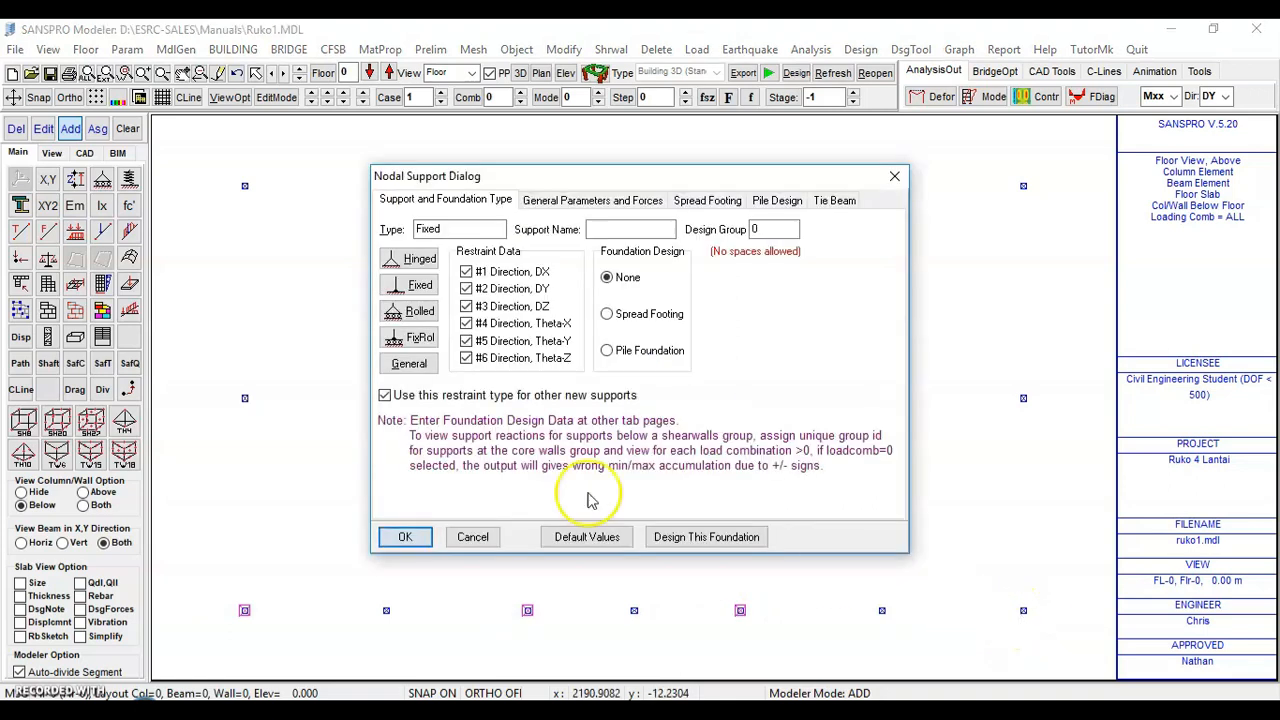
{"action": "left_click", "coordinate": [407, 536]}
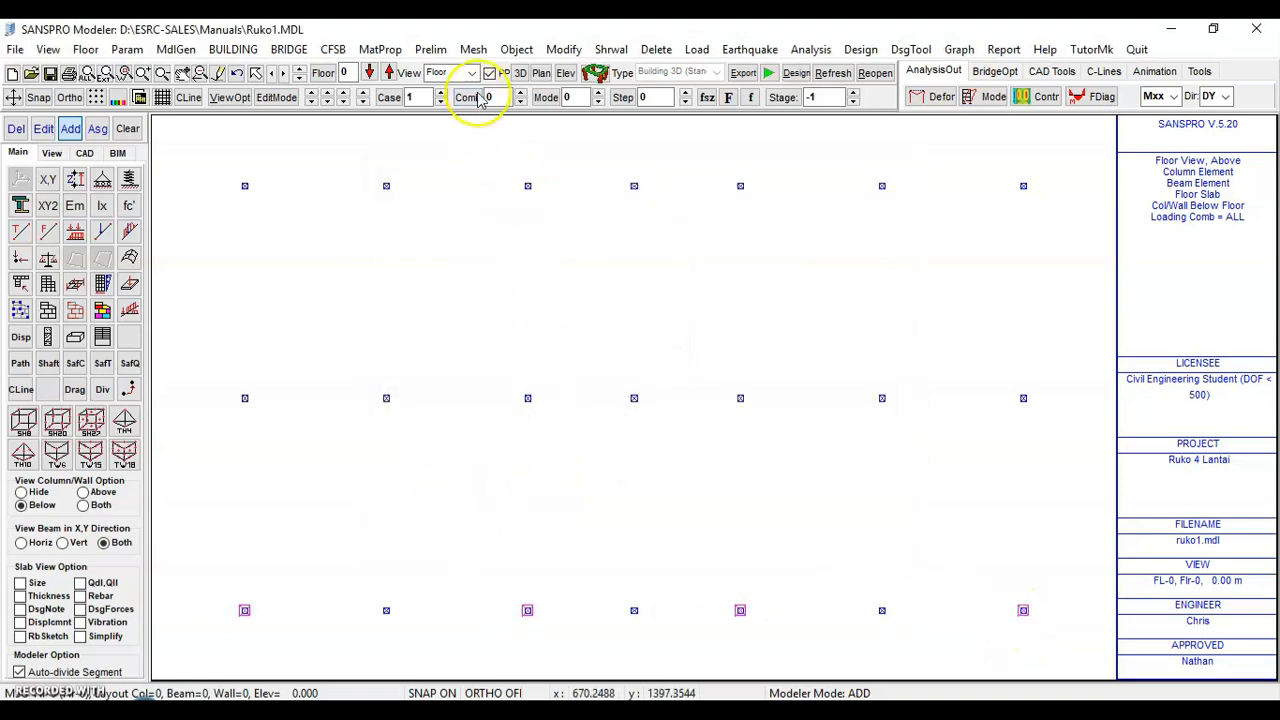
Generate fixed supports below all columns and walls, clearing the existing supports on this floor first
{"action": "left_click", "coordinate": [516, 50]}
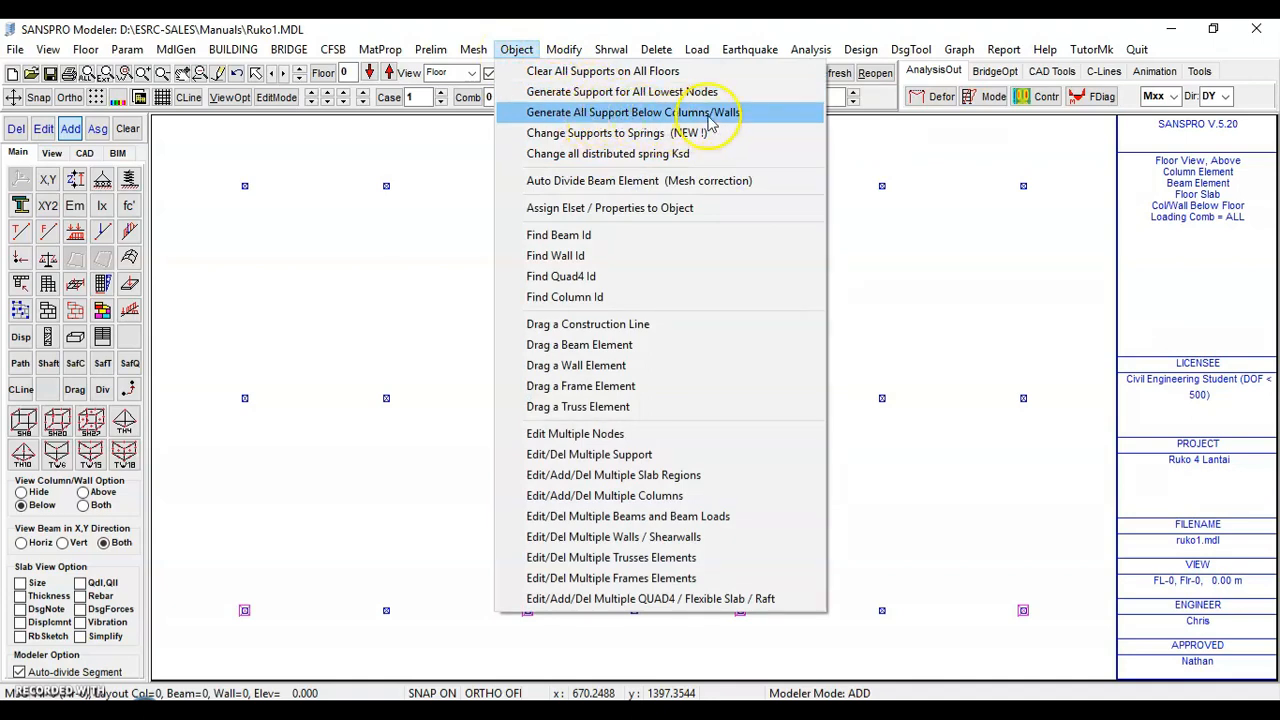
{"action": "left_click", "coordinate": [622, 120]}
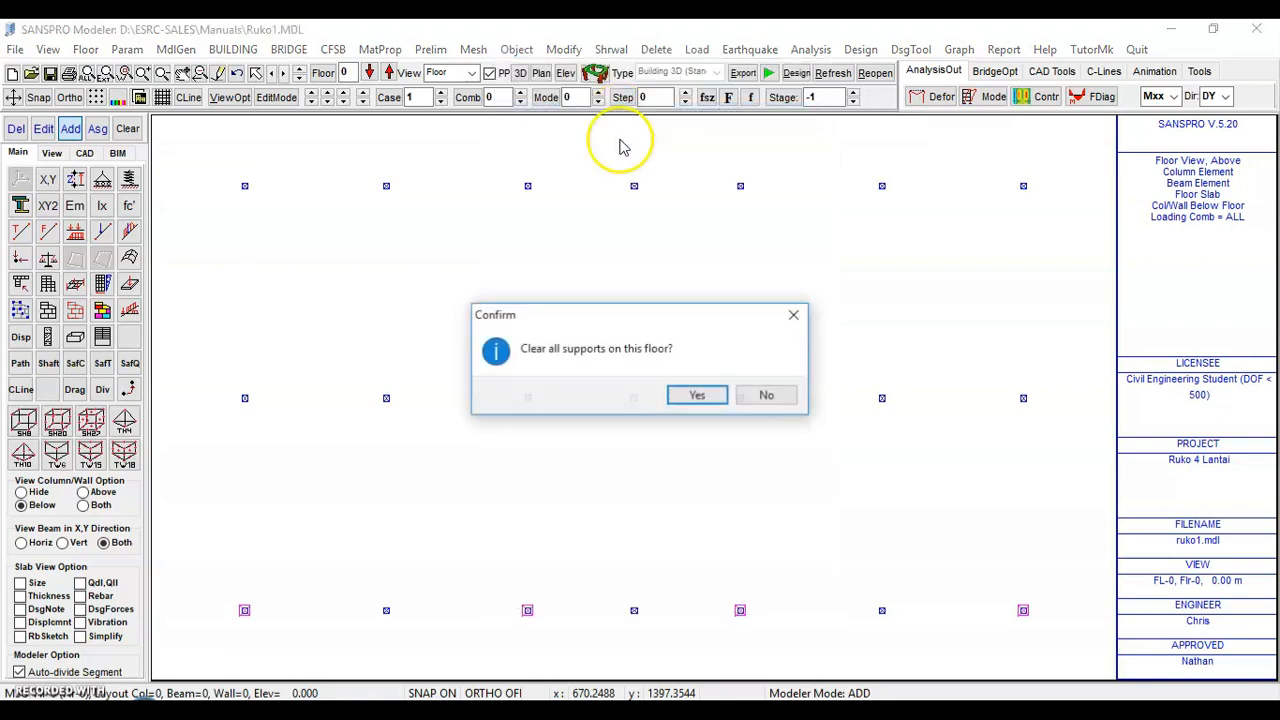
{"action": "left_click", "coordinate": [692, 397]}
{"action": "left_click", "coordinate": [409, 285]}
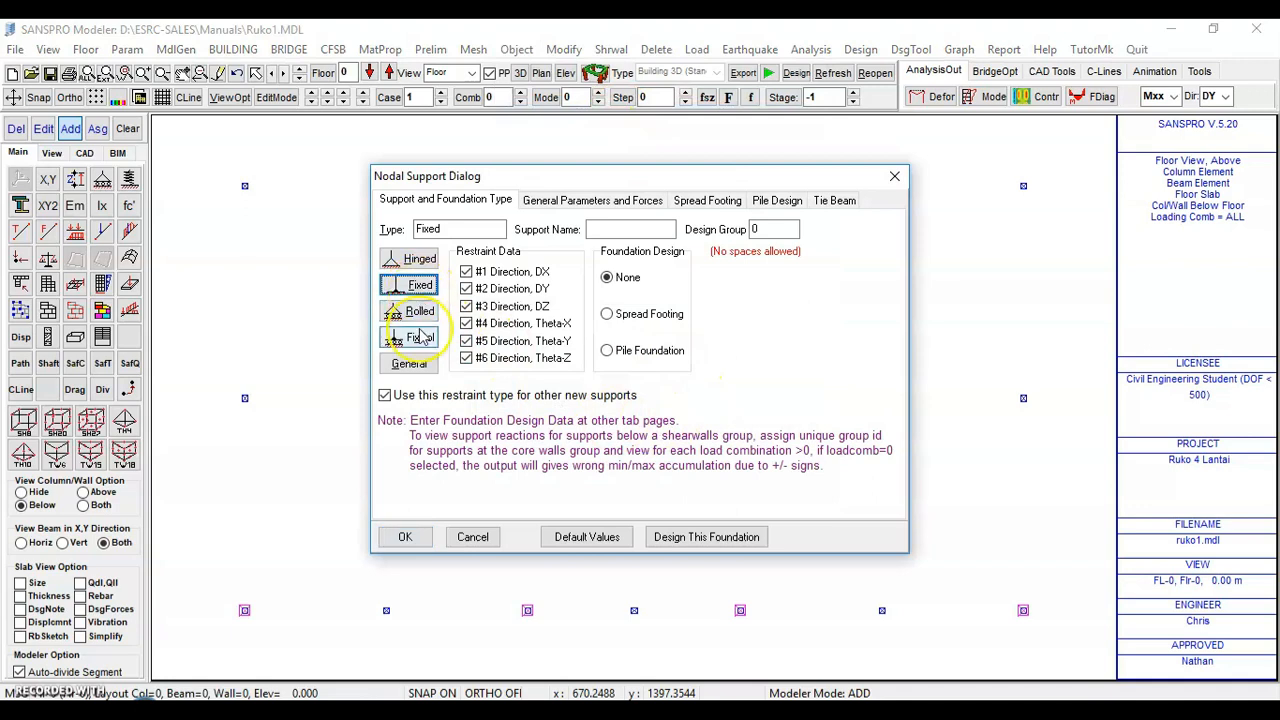
{"action": "left_click", "coordinate": [400, 535]}
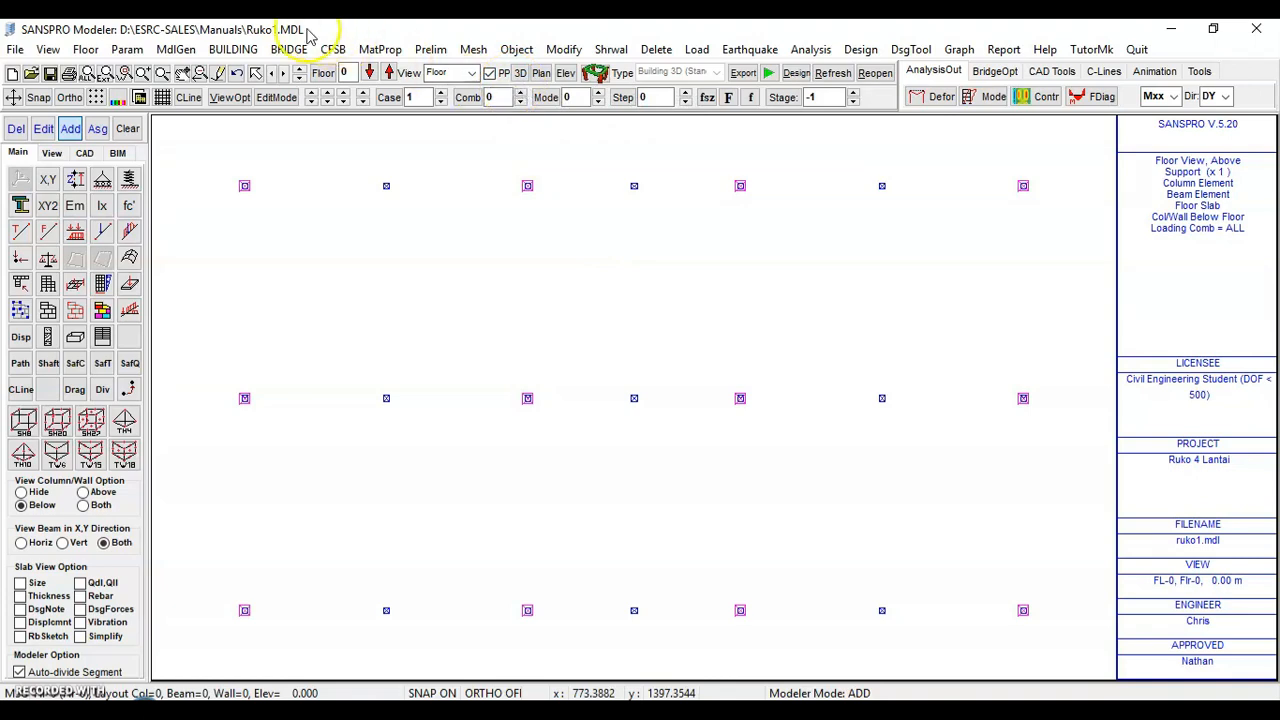
Compute the weight of all building floors using the parallel method and close the storey data
{"action": "left_click", "coordinate": [233, 49]}
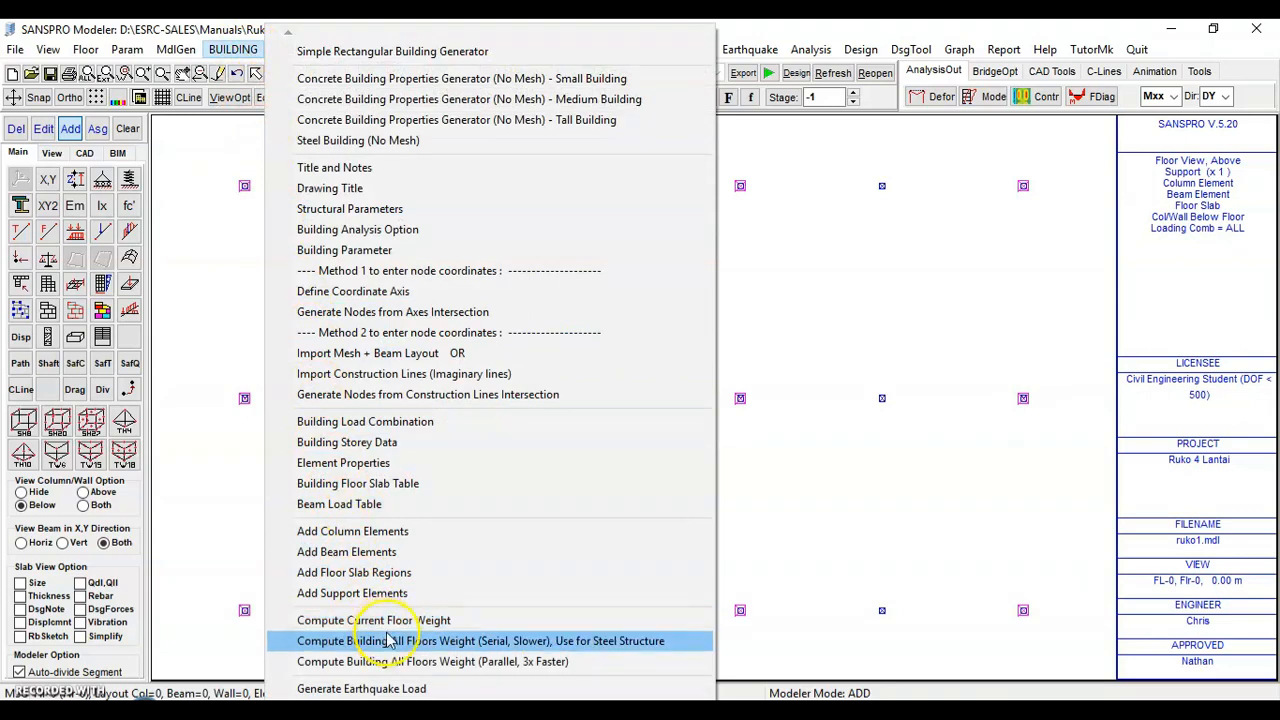
{"action": "left_click", "coordinate": [206, 249]}
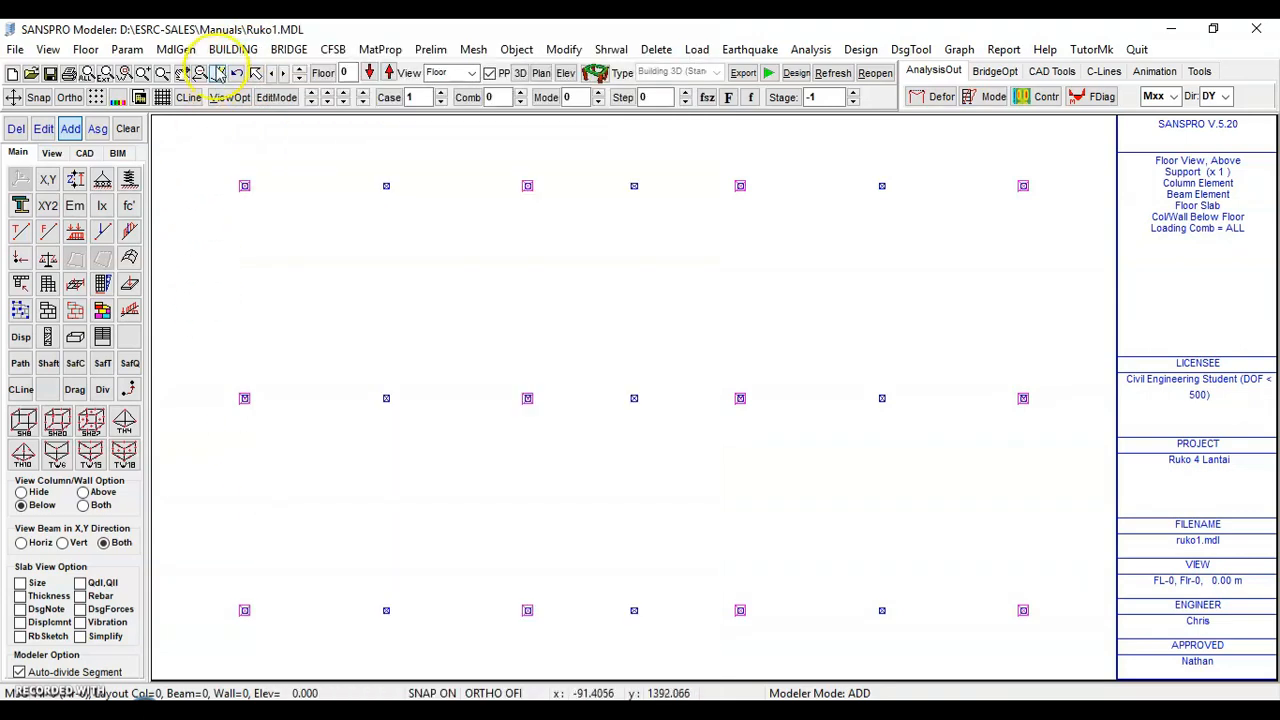
{"action": "left_click", "coordinate": [222, 53]}
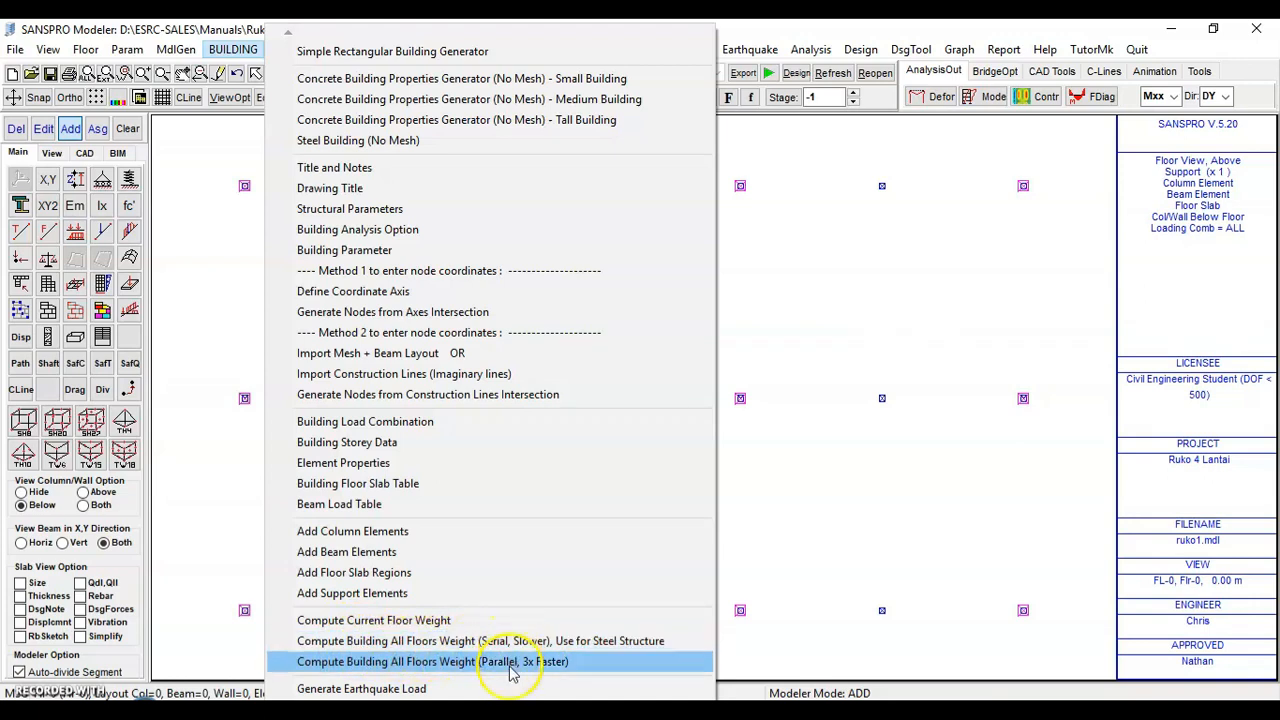
{"action": "left_click", "coordinate": [378, 661]}
{"action": "left_click", "coordinate": [762, 414]}
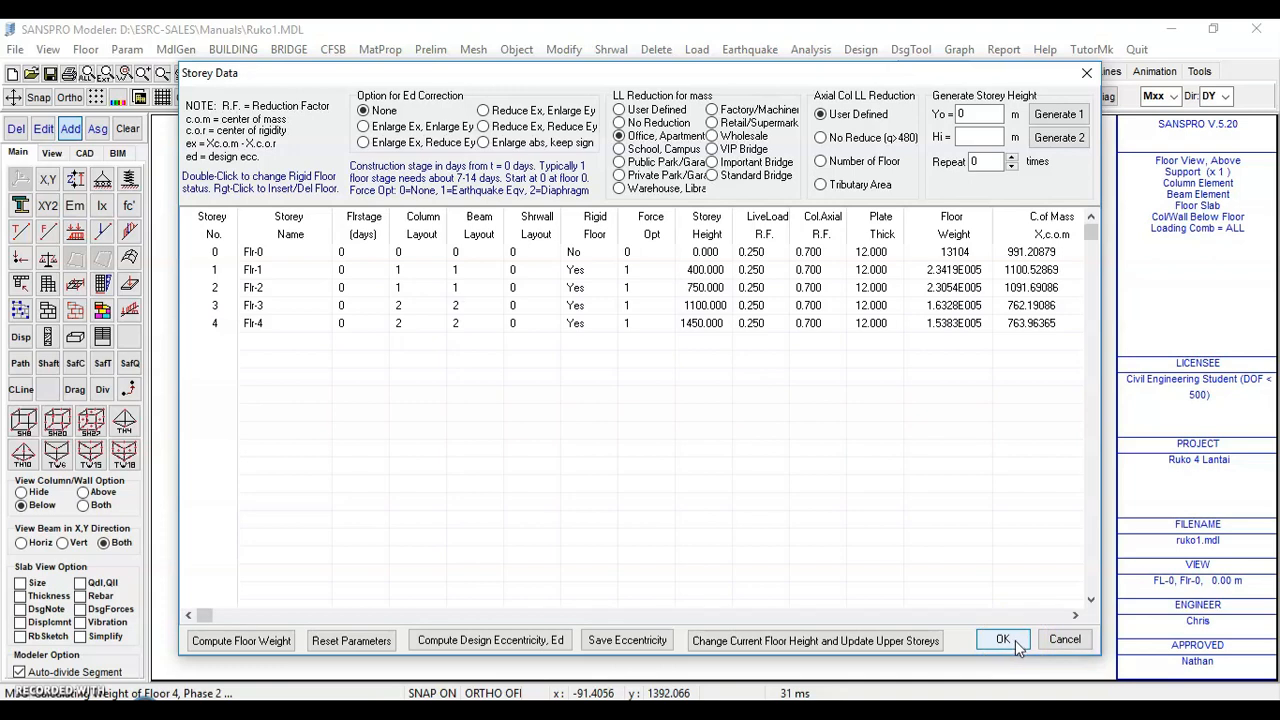
{"action": "left_click", "coordinate": [1015, 639]}
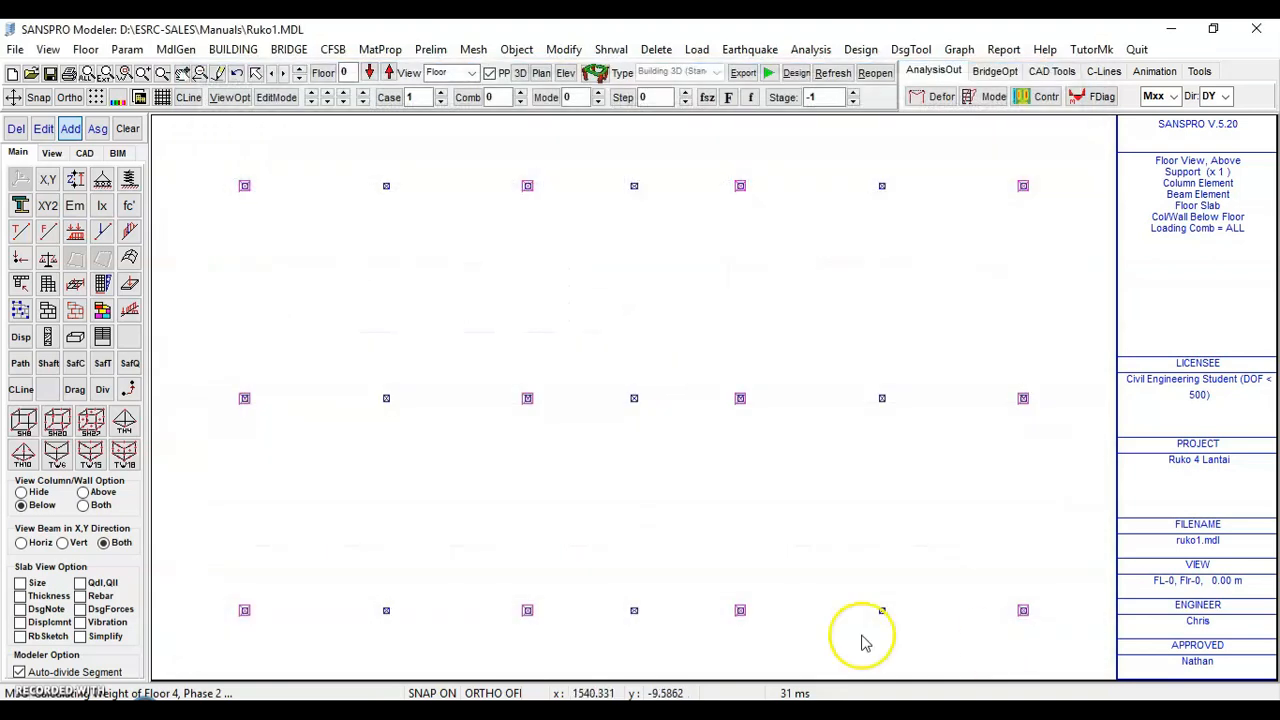
Save the model file
{"action": "left_click", "coordinate": [15, 49]}
{"action": "left_click", "coordinate": [43, 174]}
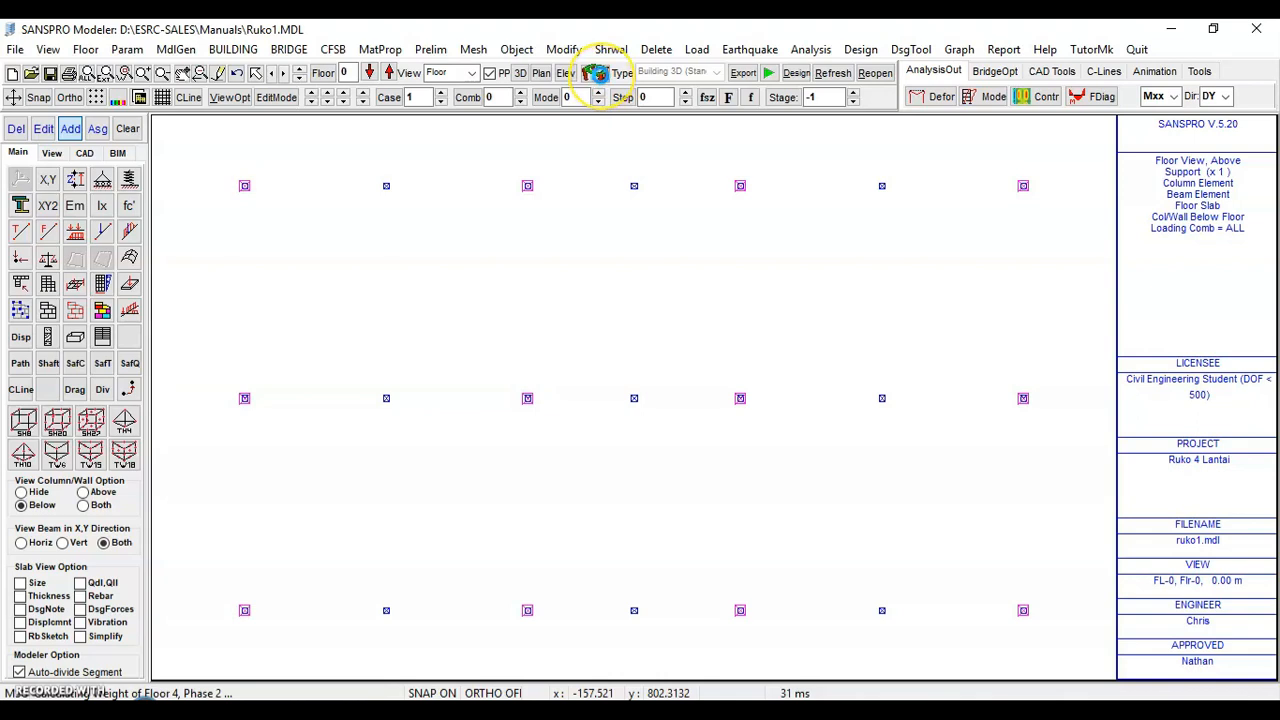
Inspect the building in the 3D OpenGL viewer
{"action": "left_click", "coordinate": [596, 73]}
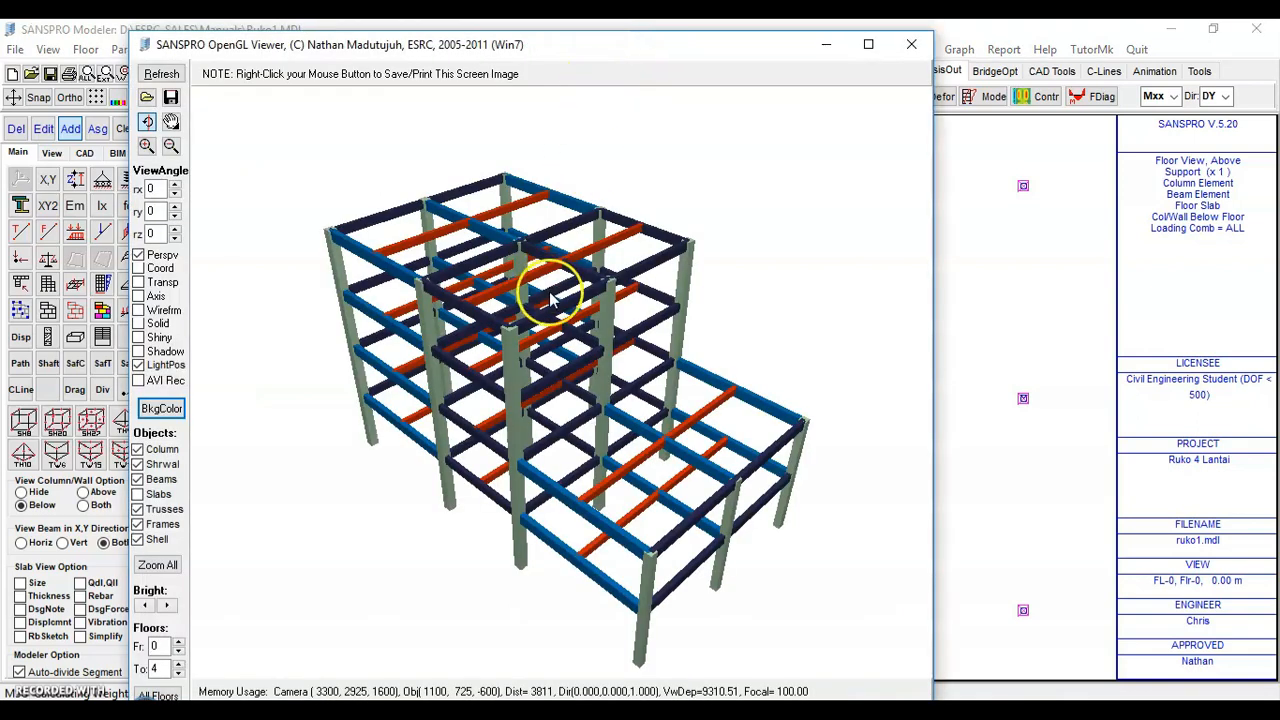
{"action": "left_click", "coordinate": [911, 44]}
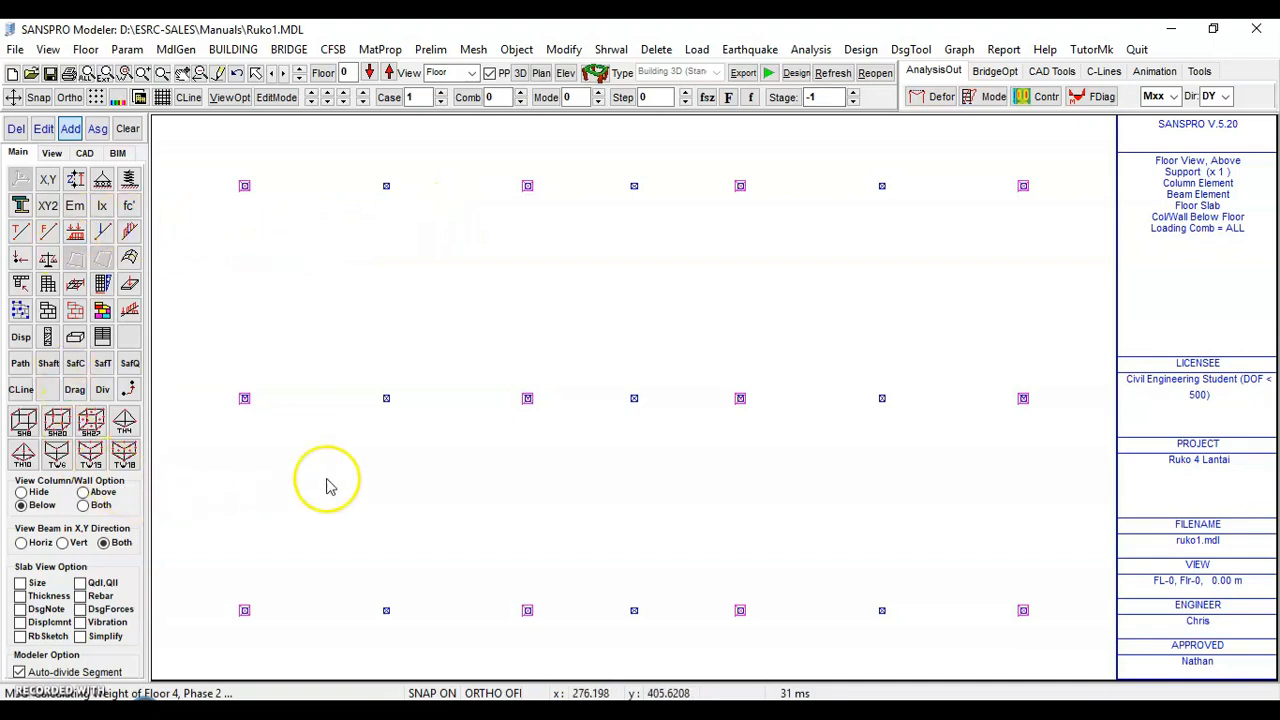
Save the model file
{"action": "left_click", "coordinate": [15, 49]}
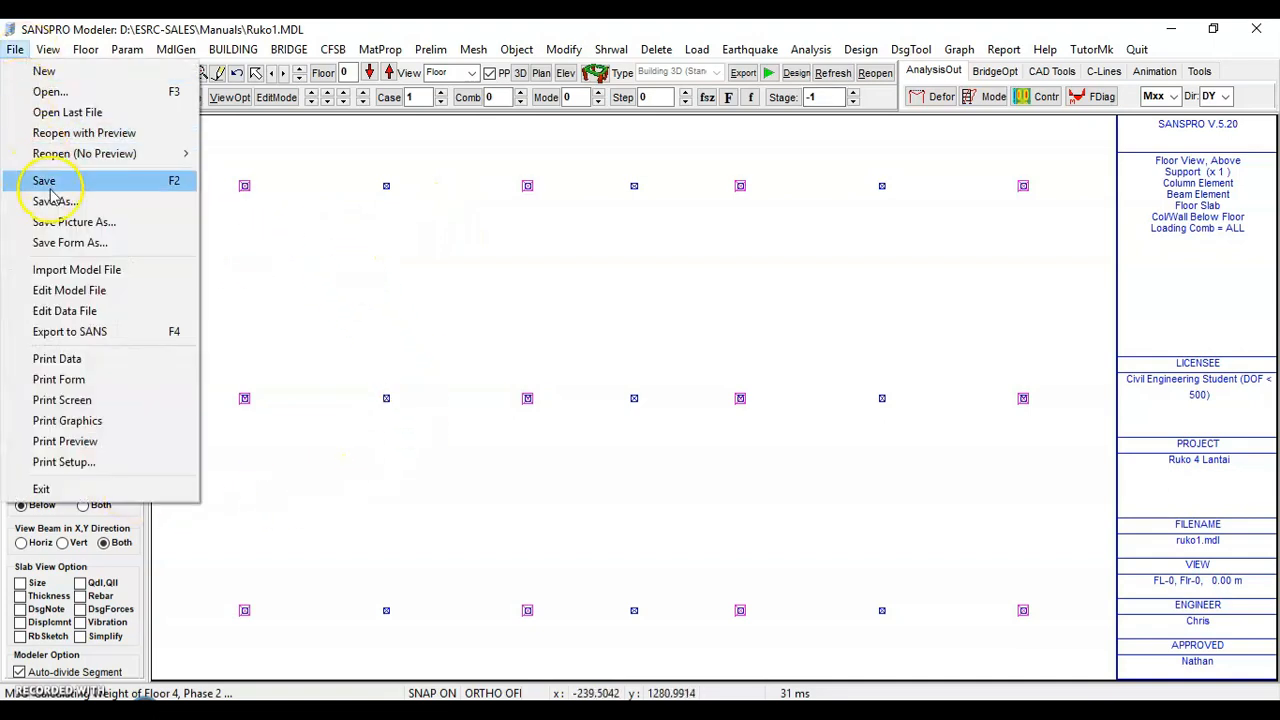
{"action": "left_click", "coordinate": [48, 183]}
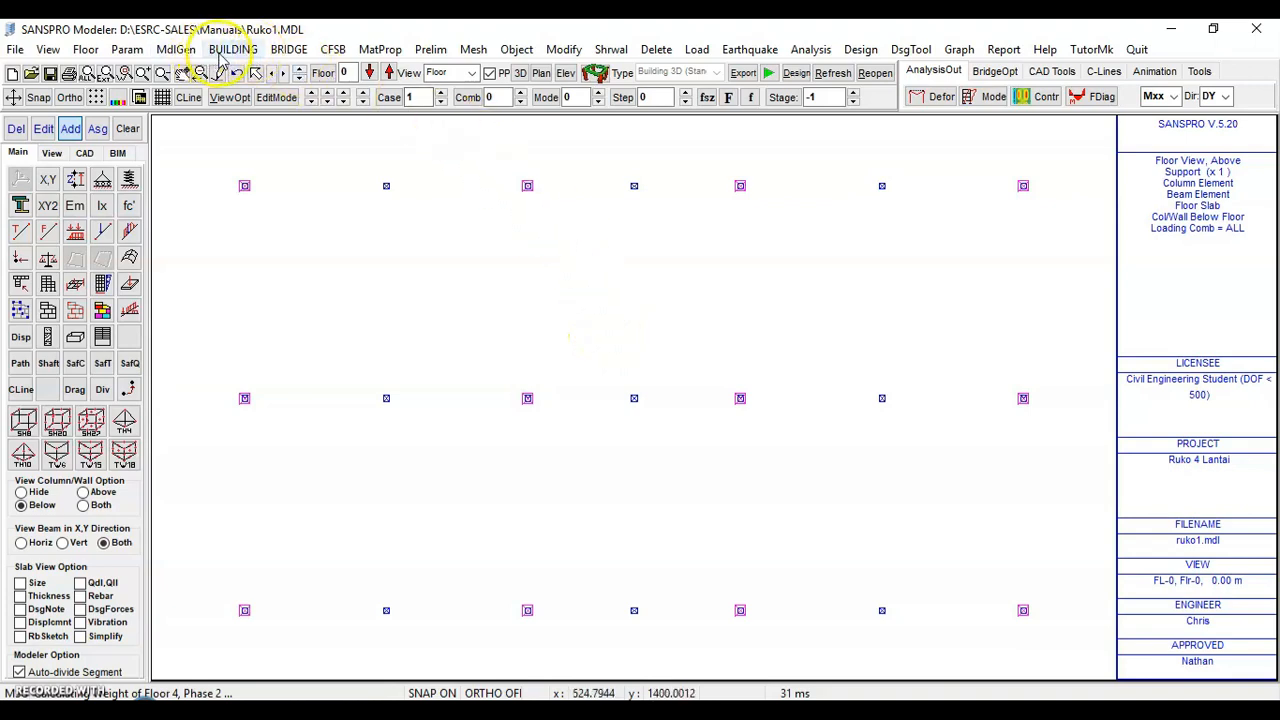
Add the engineer's note 'Beban gempa belum di generate' to the model's title and note settings
{"action": "left_click", "coordinate": [127, 49]}
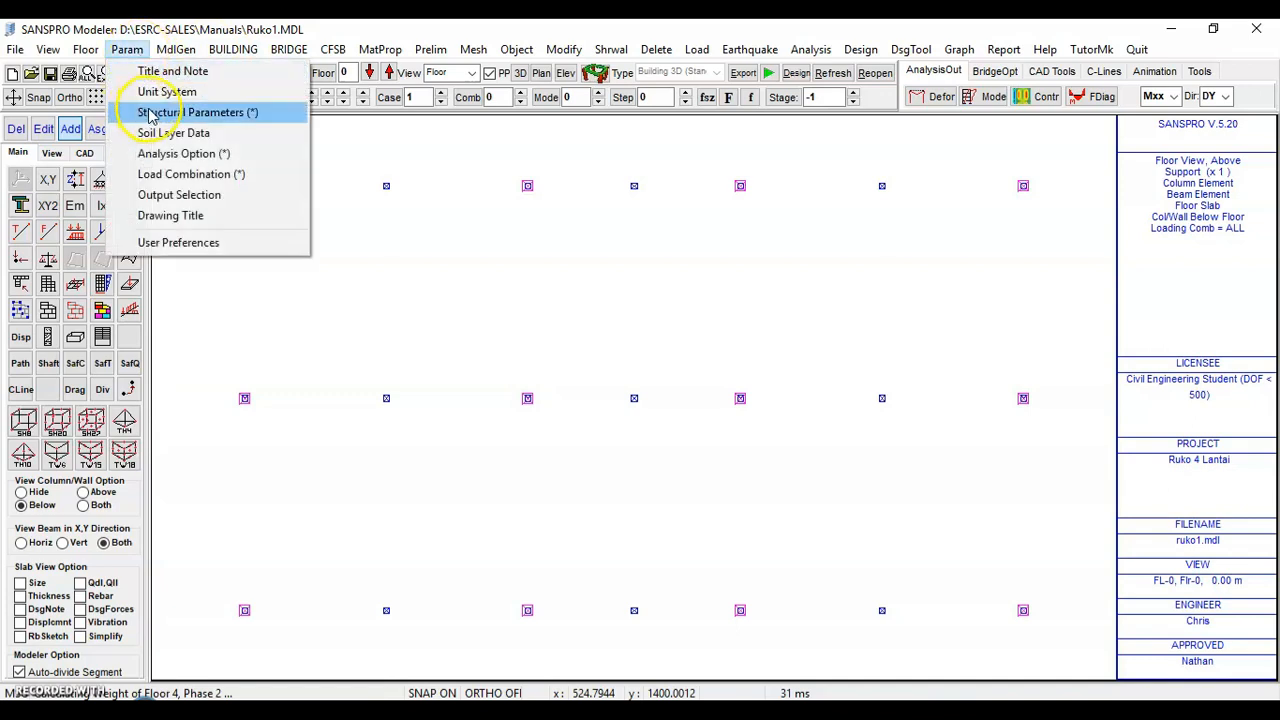
{"action": "left_click", "coordinate": [185, 71]}
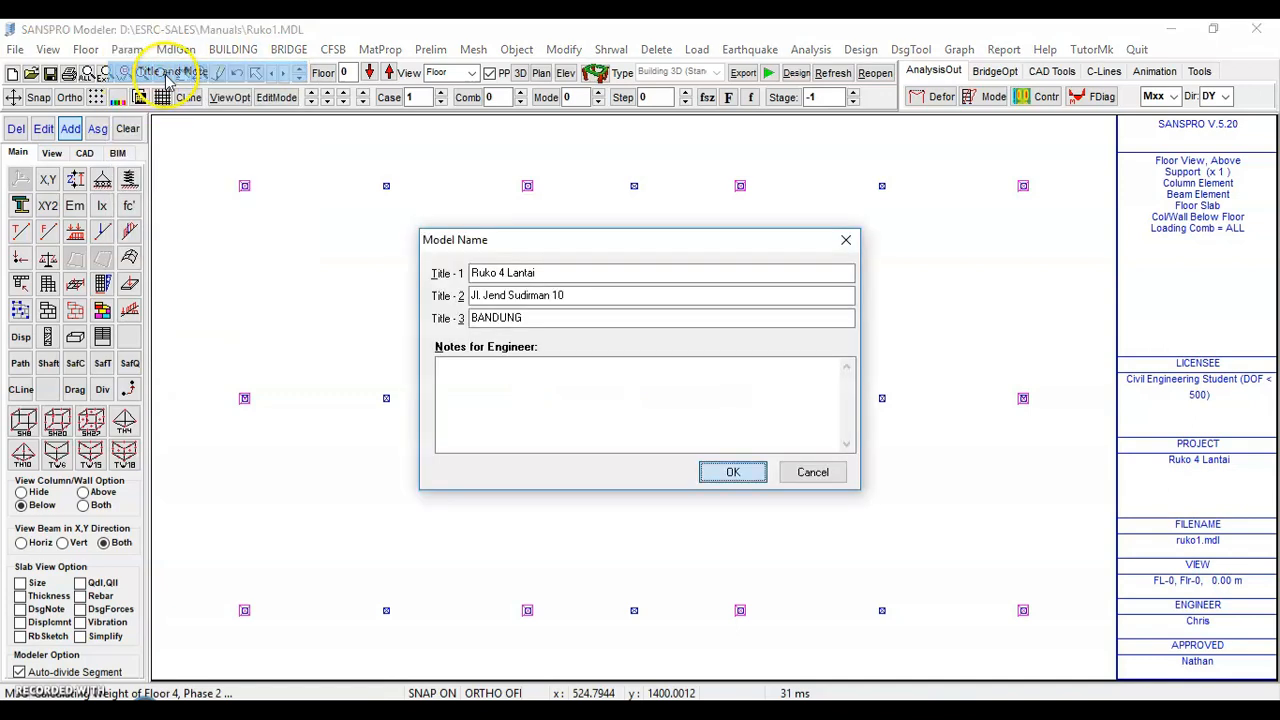
{"action": "left_click", "coordinate": [520, 383]}
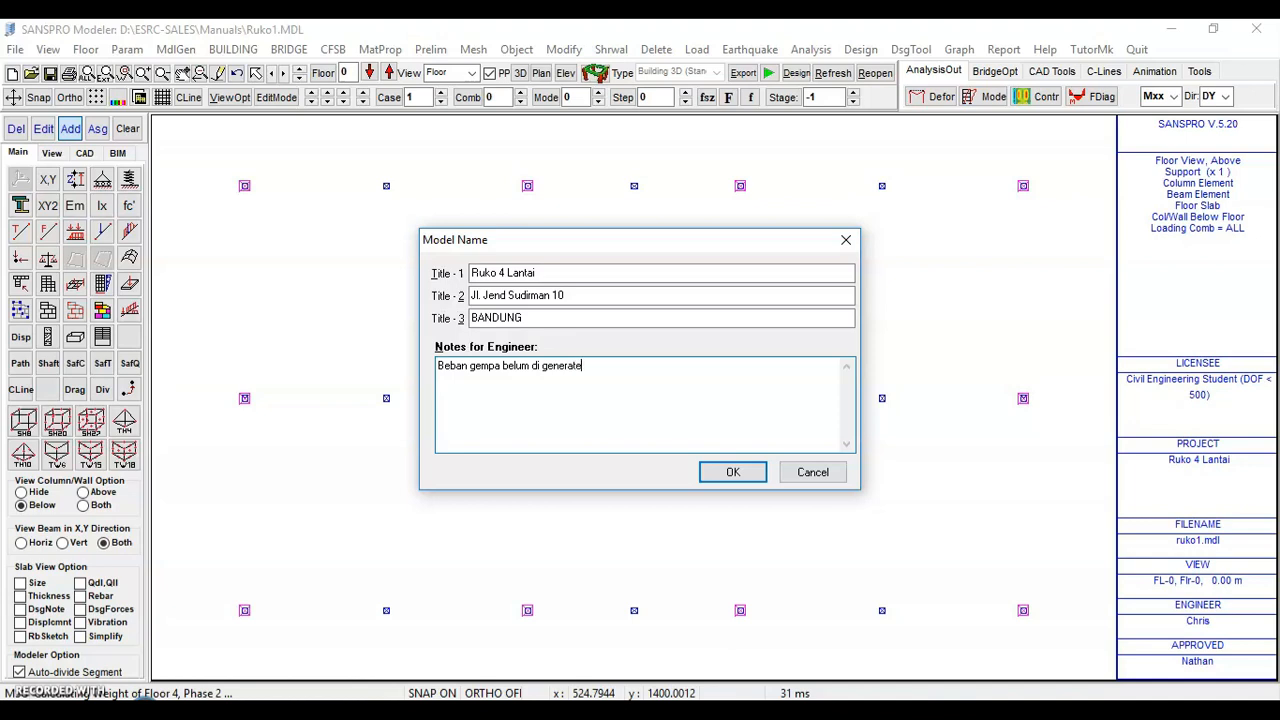
{"action": "left_click", "coordinate": [727, 476]}
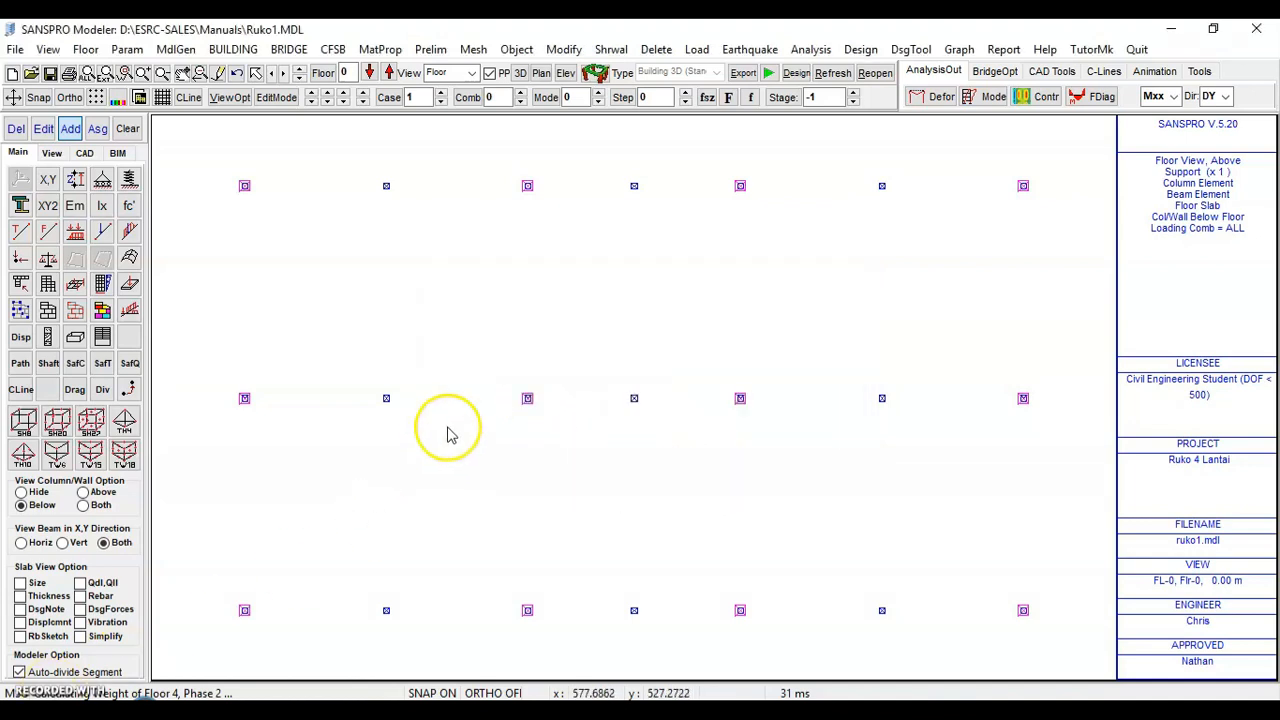